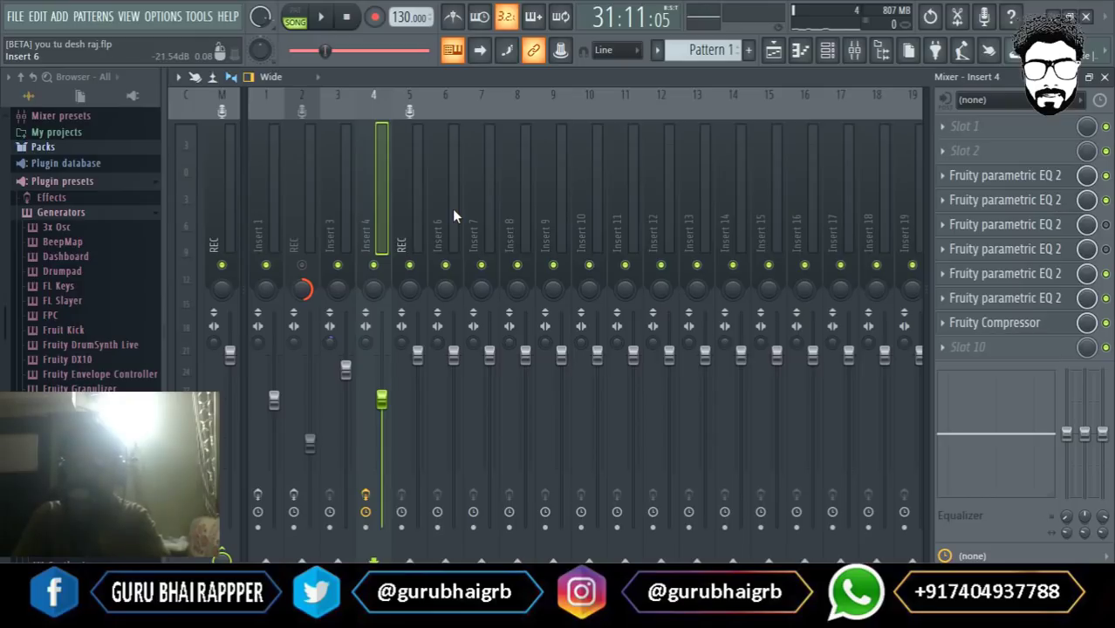
Set the playlist's playback position to bar 25 and turn off Normalize for the 20-47-42 vocal clip below the beat.
{"action": "key", "text": "F5"}
{"action": "scroll", "coordinate": [542, 116], "scroll_direction": "up", "scroll_amount": 2}
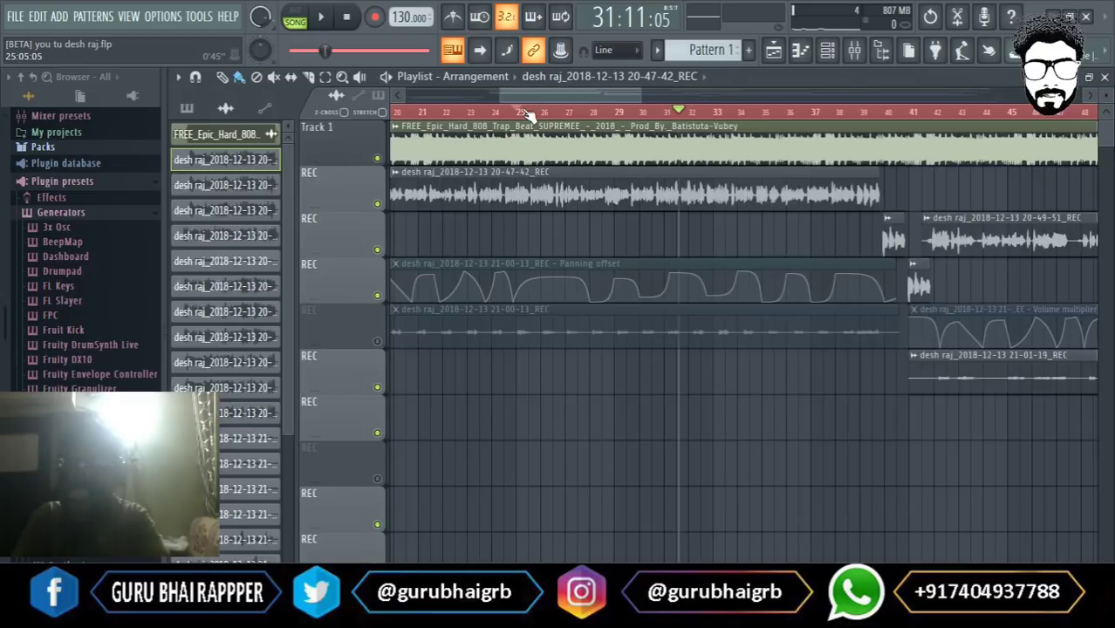
{"action": "left_click", "coordinate": [519, 113]}
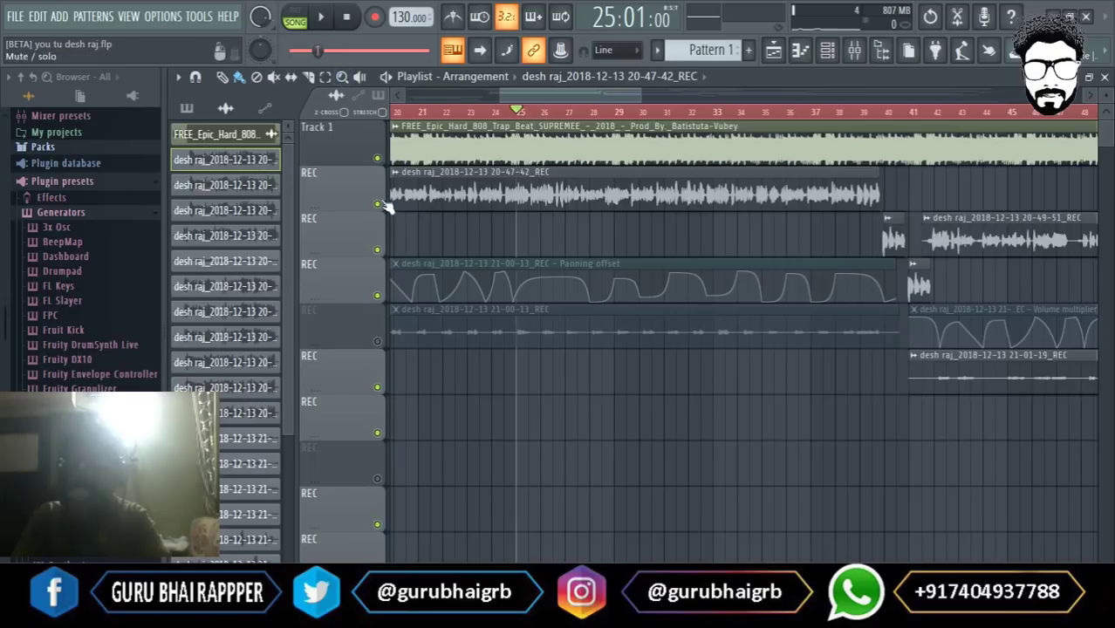
{"action": "double_click", "coordinate": [452, 192]}
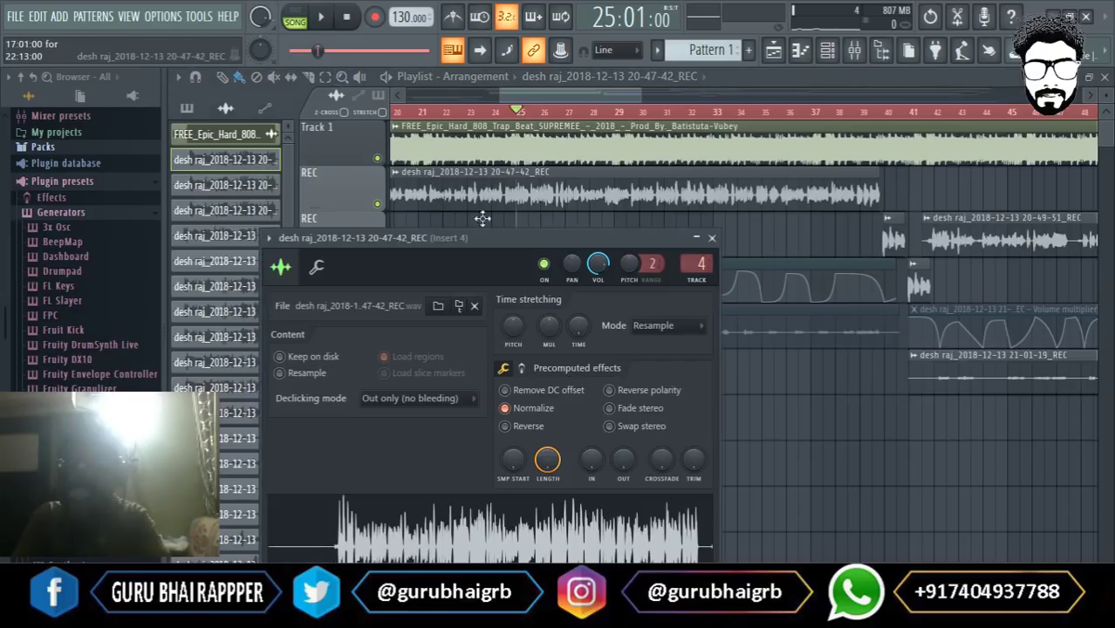
{"action": "left_click", "coordinate": [525, 407]}
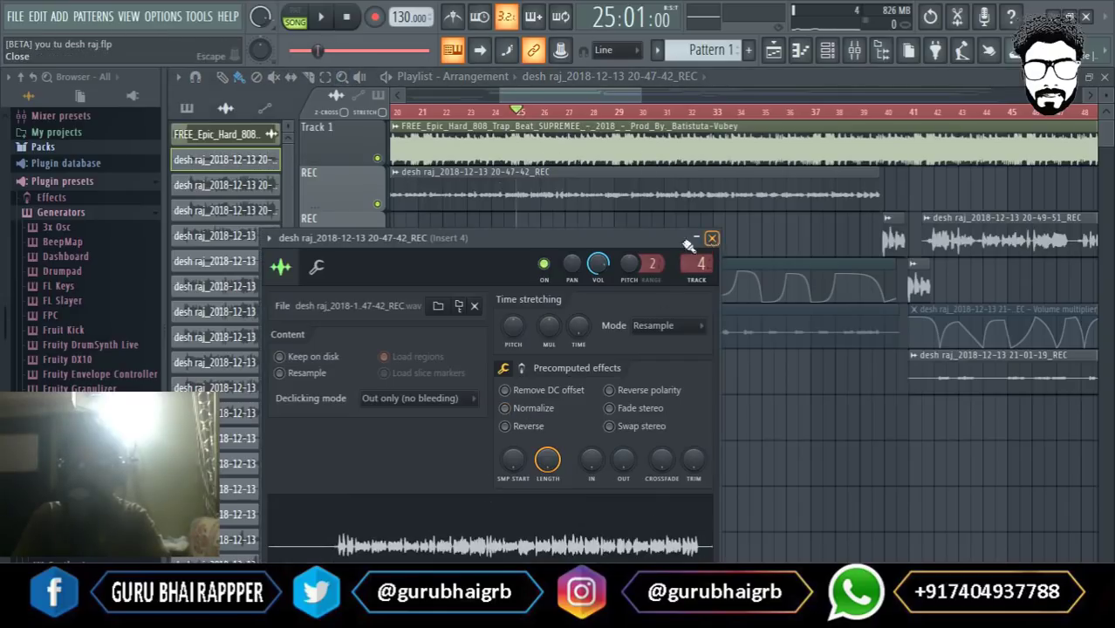
{"action": "left_click", "coordinate": [712, 239]}
Audition the non-normalized vocal, first with the beat on Track 1 muted and again with the beat unmuted.
{"action": "left_click", "coordinate": [377, 158]}
{"action": "left_click", "coordinate": [320, 16]}
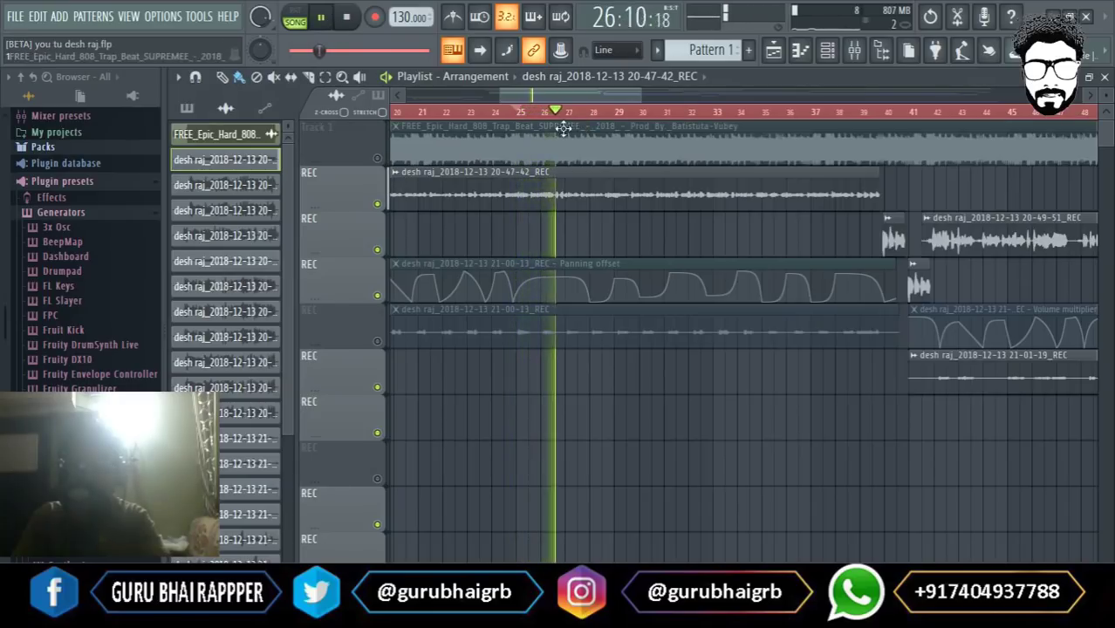
{"action": "key", "text": "space"}
{"action": "left_click", "coordinate": [378, 159]}
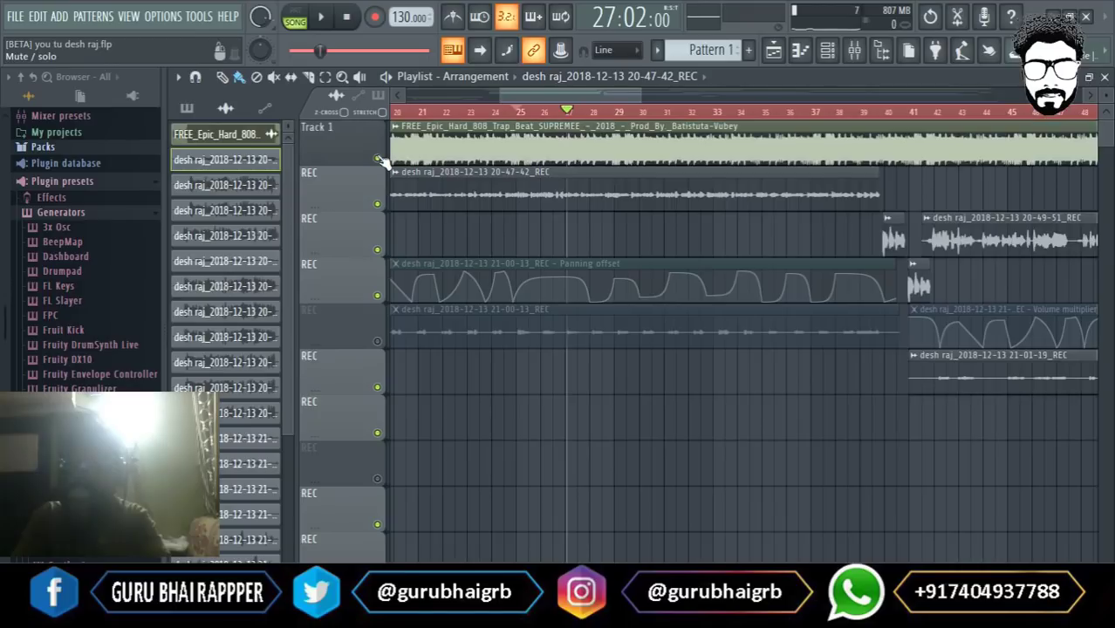
{"action": "left_click", "coordinate": [321, 16]}
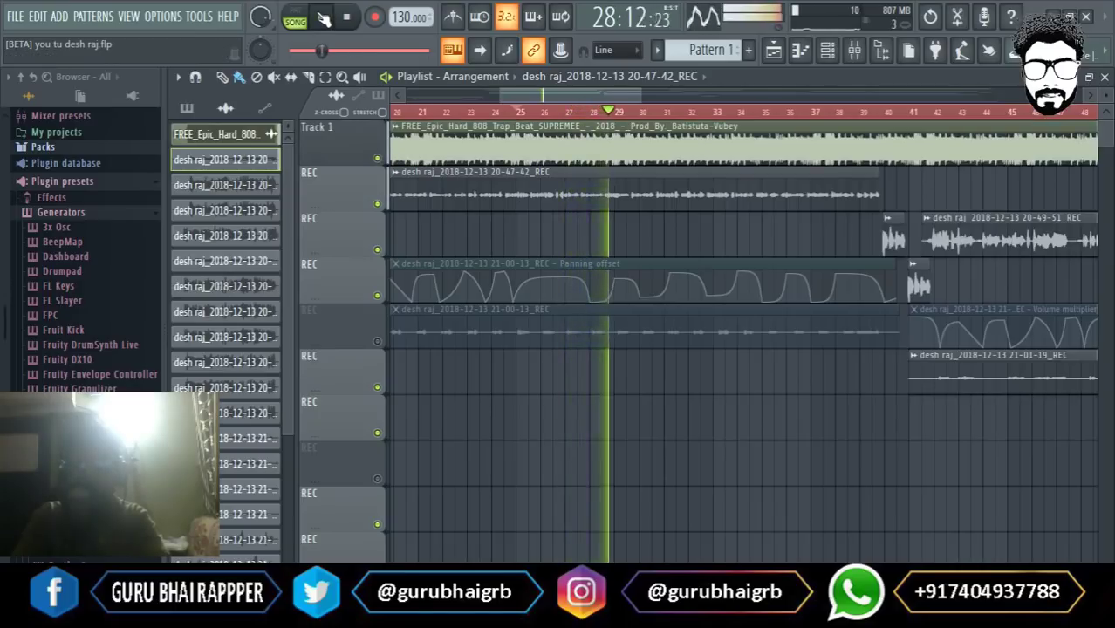
{"action": "key", "text": "space"}
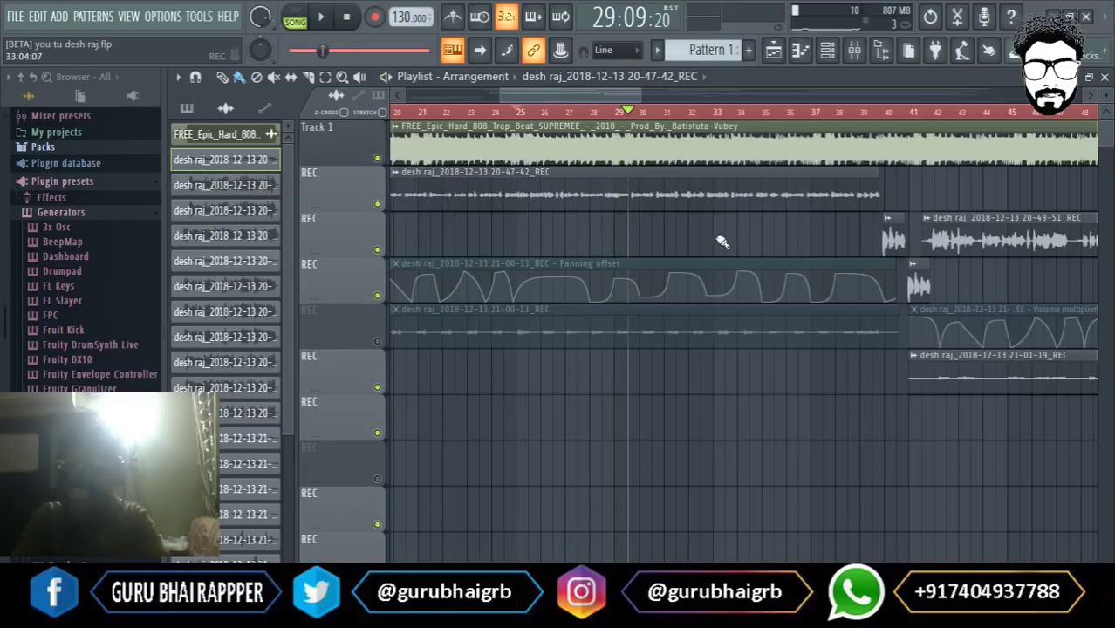
Enable Normalize in the channel settings of the 20-47-42 vocal clip.
{"action": "double_click", "coordinate": [627, 203]}
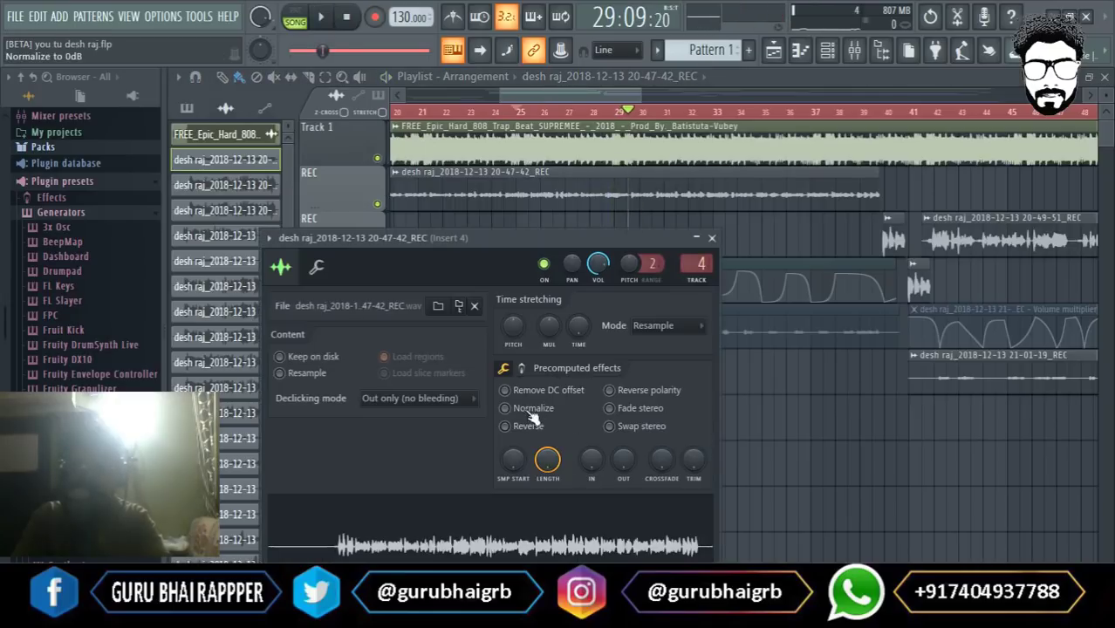
{"action": "left_click", "coordinate": [504, 408]}
{"action": "left_click", "coordinate": [710, 237]}
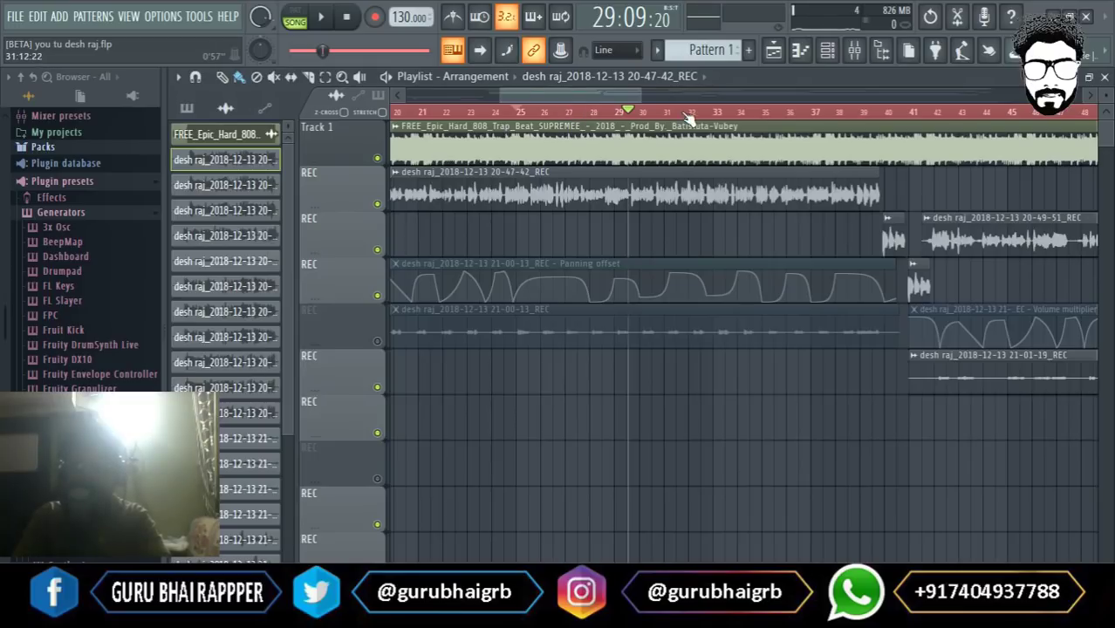
Disable Normalize on the 20-47-42 vocal clip, with its waveform magnified around bar 30.
{"action": "scroll", "coordinate": [686, 121], "scroll_direction": "up", "scroll_amount": 5}
{"action": "scroll", "coordinate": [482, 166], "scroll_direction": "up", "scroll_amount": 6}
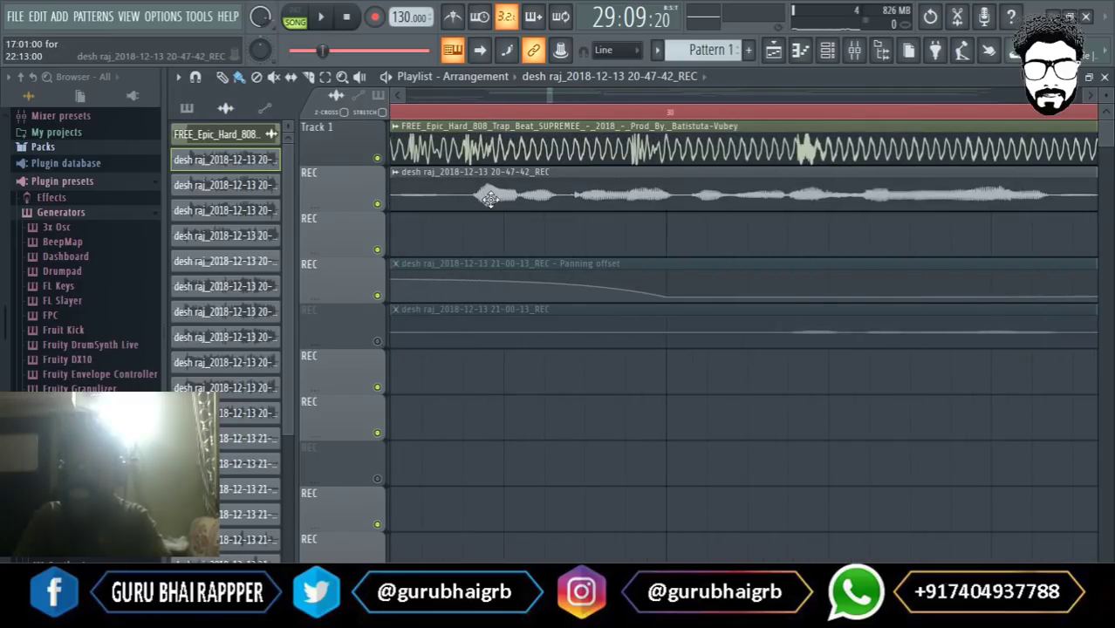
{"action": "double_click", "coordinate": [490, 198]}
{"action": "left_click", "coordinate": [530, 407]}
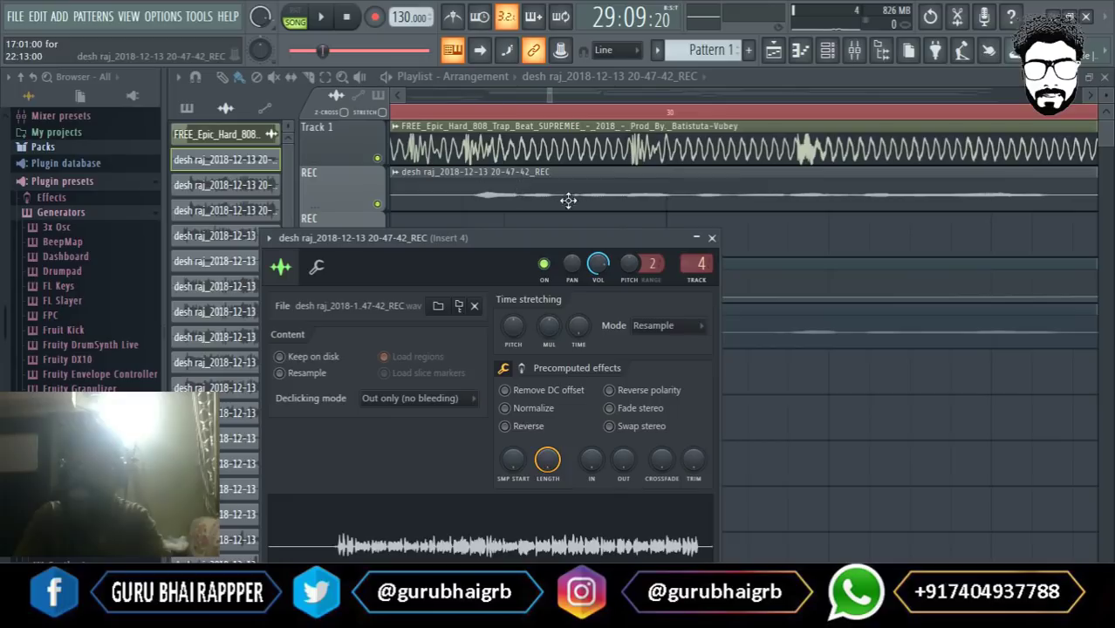
Increase the height of the 20-47-42 vocal's playlist track and turn Normalize back on for its clip.
{"action": "left_click_drag", "start_coordinate": [365, 211], "coordinate": [374, 415]}
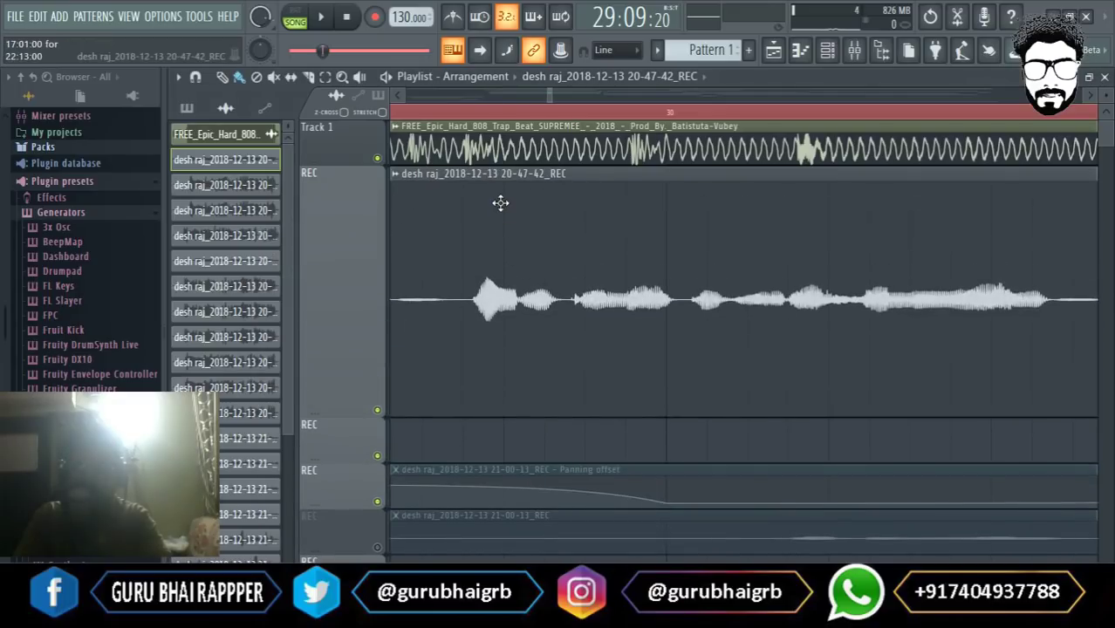
{"action": "left_click_drag", "start_coordinate": [353, 417], "coordinate": [374, 348]}
{"action": "double_click", "coordinate": [533, 248]}
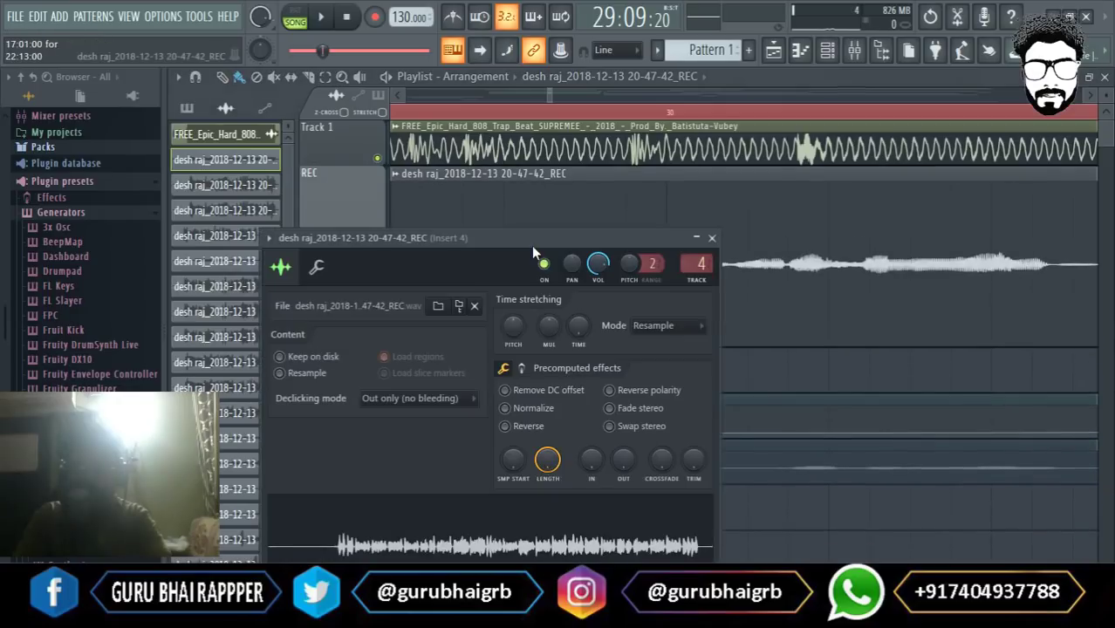
{"action": "left_click", "coordinate": [505, 408]}
{"action": "left_click", "coordinate": [712, 237]}
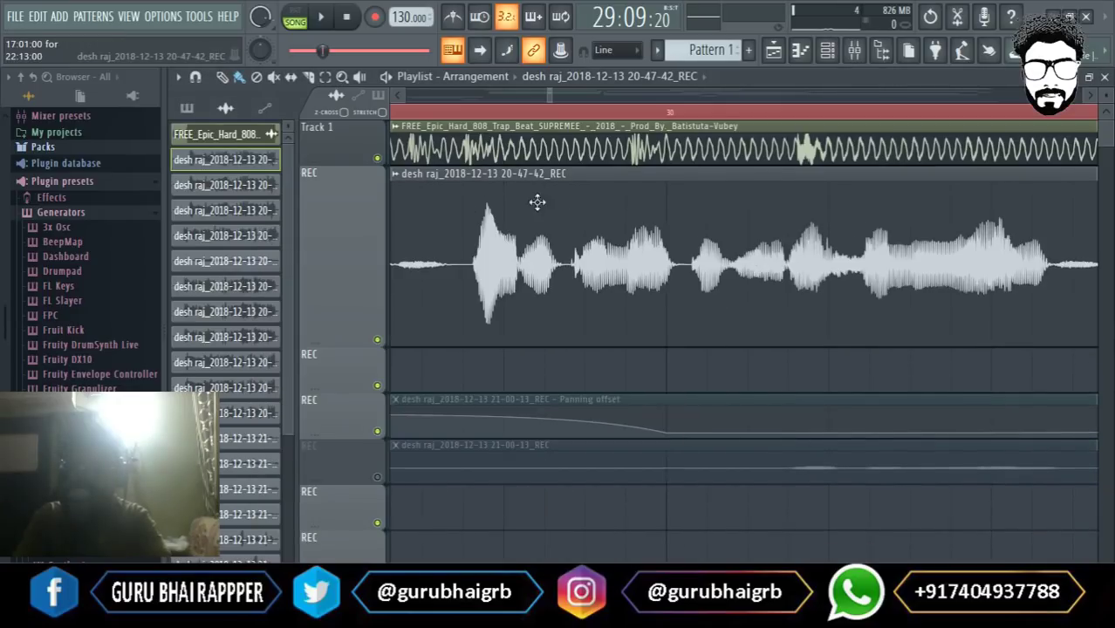
{"action": "mouse_move", "coordinate": [340, 343]}
{"action": "left_mouse_down"}
{"action": "mouse_move", "coordinate": [344, 279]}
{"action": "mouse_move", "coordinate": [353, 384]}
{"action": "mouse_move", "coordinate": [349, 353]}
{"action": "left_mouse_up"}
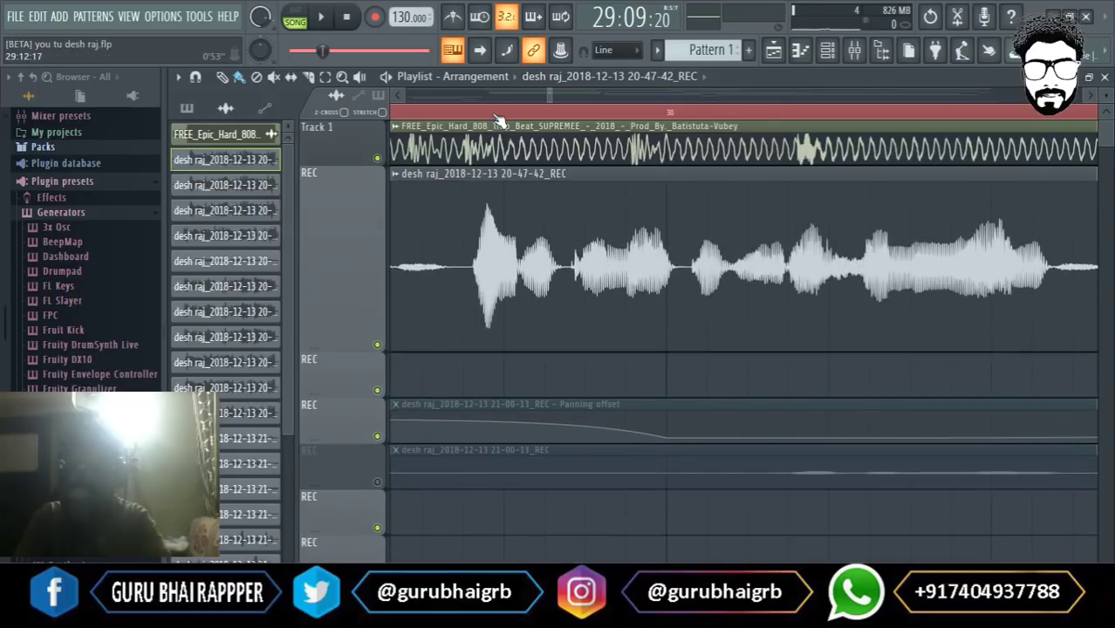
{"action": "scroll", "coordinate": [497, 118], "scroll_direction": "down", "scroll_amount": 5}
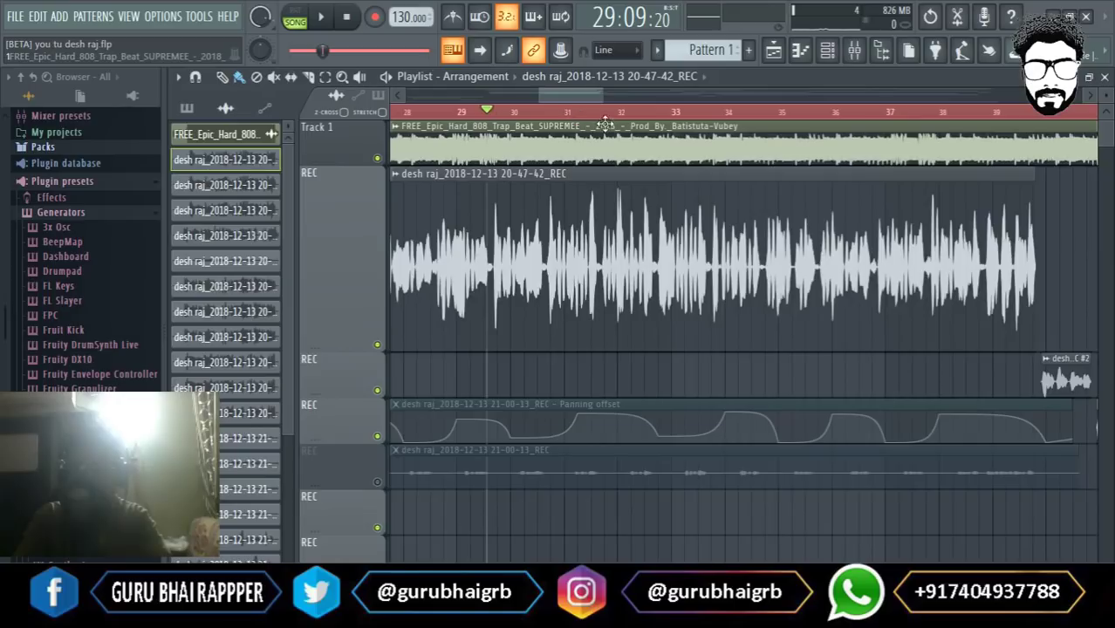
{"action": "scroll", "coordinate": [621, 117], "scroll_direction": "up", "scroll_amount": 8}
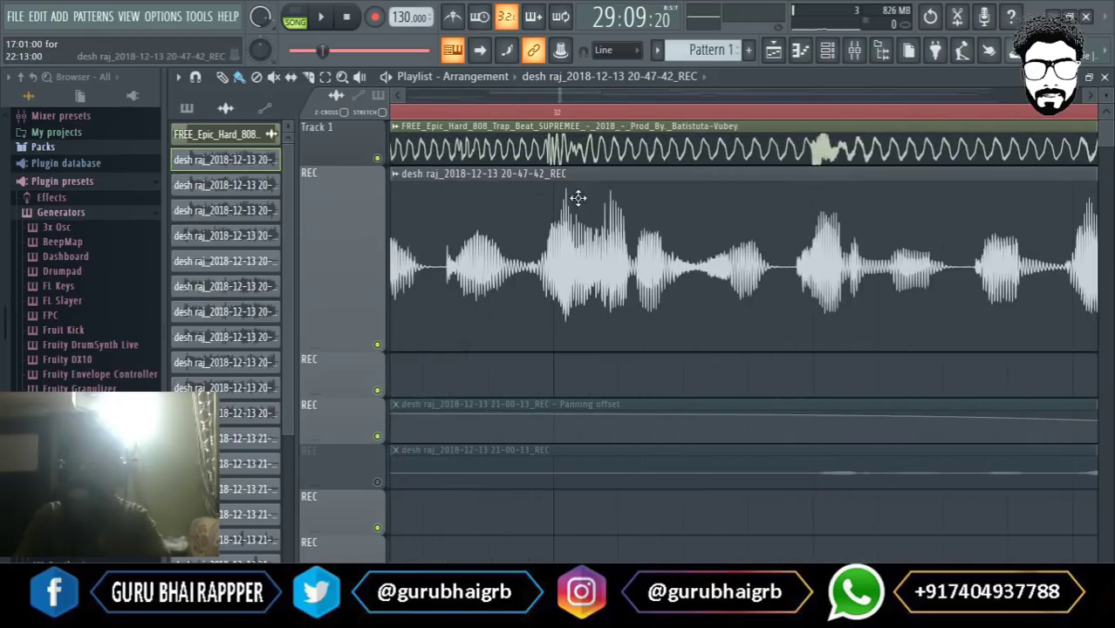
{"action": "scroll", "coordinate": [563, 118], "scroll_direction": "down", "scroll_amount": 8}
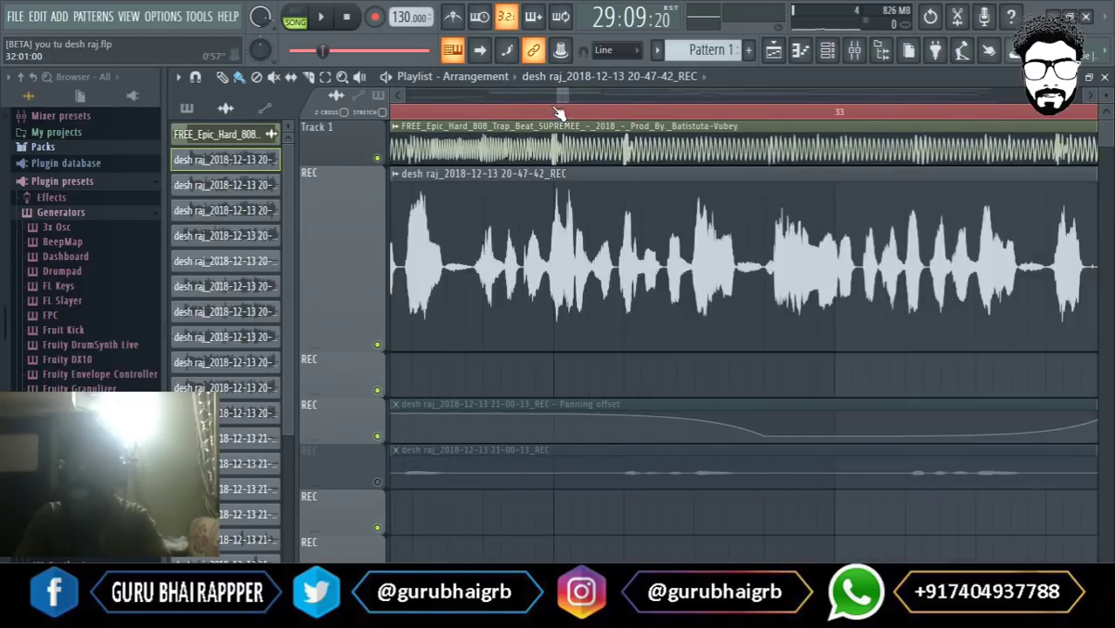
{"action": "scroll", "coordinate": [465, 116], "scroll_direction": "up", "scroll_amount": 4}
{"action": "left_click", "coordinate": [465, 116], "text": "ctrl"}
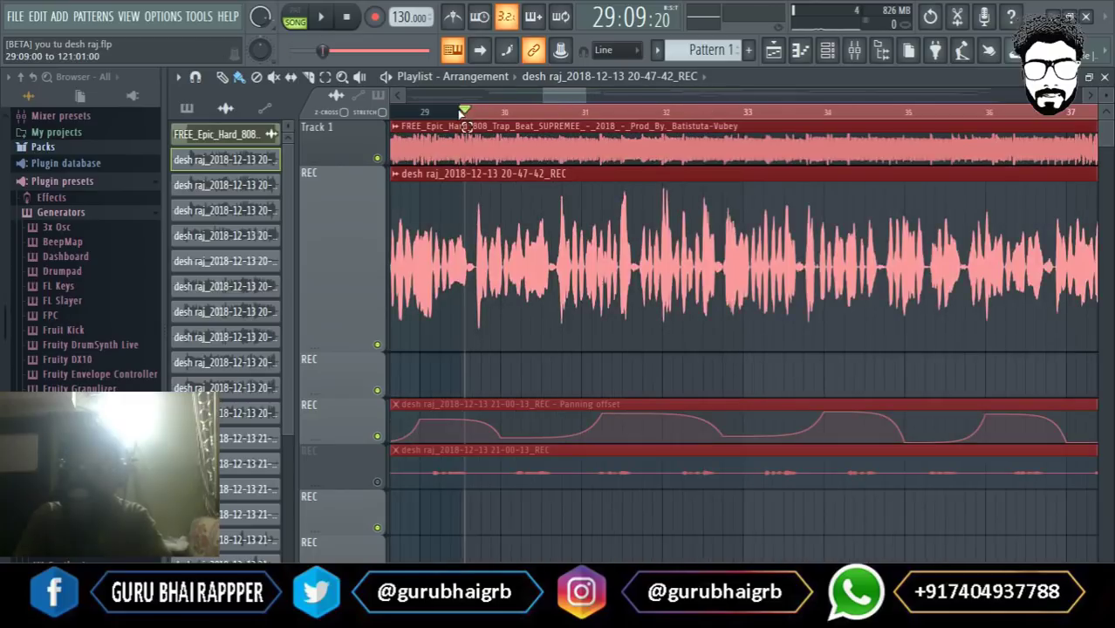
{"action": "key", "text": "Delete"}
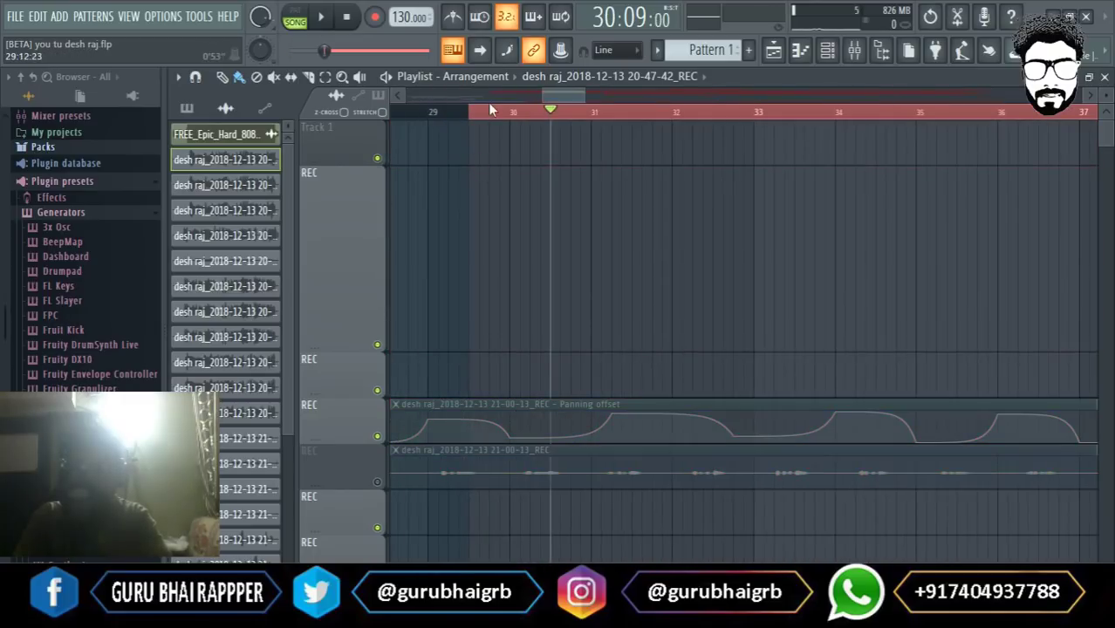
{"action": "scroll", "coordinate": [487, 102], "scroll_direction": "down", "scroll_amount": 5}
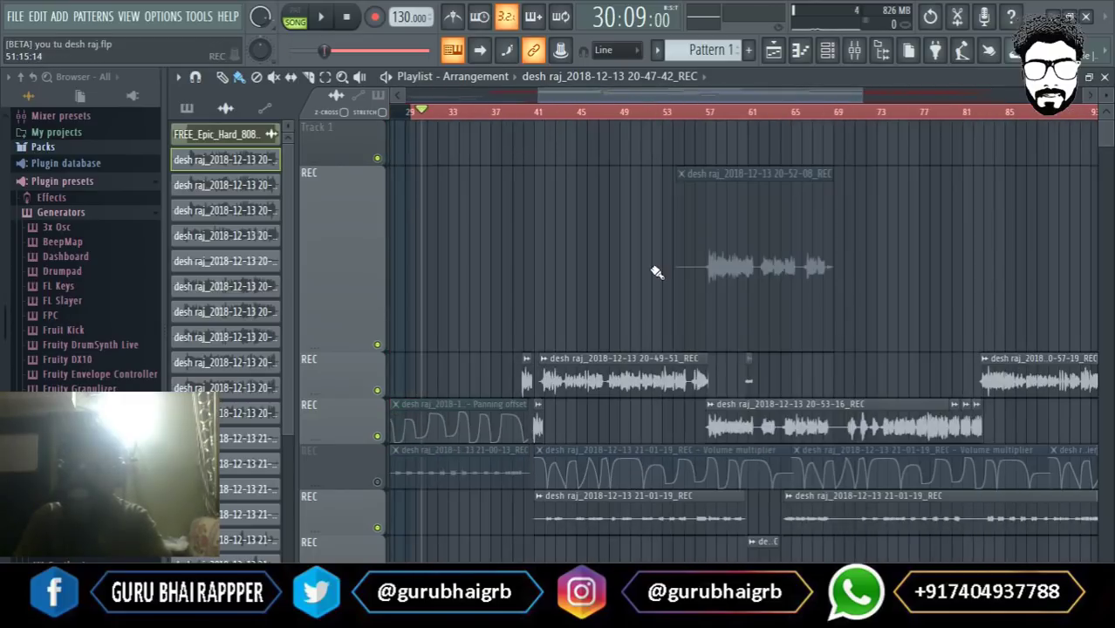
{"action": "key", "text": "ctrl+z"}
{"action": "key", "text": "ctrl+z"}
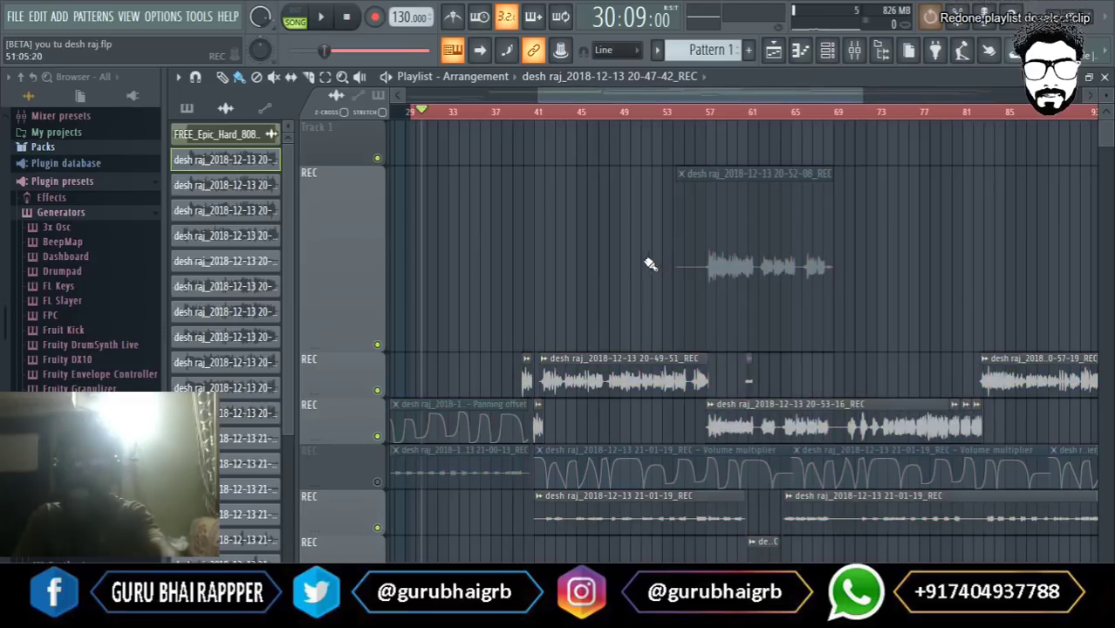
{"action": "key", "text": "ctrl+z"}
{"action": "key", "text": "ctrl+z"}
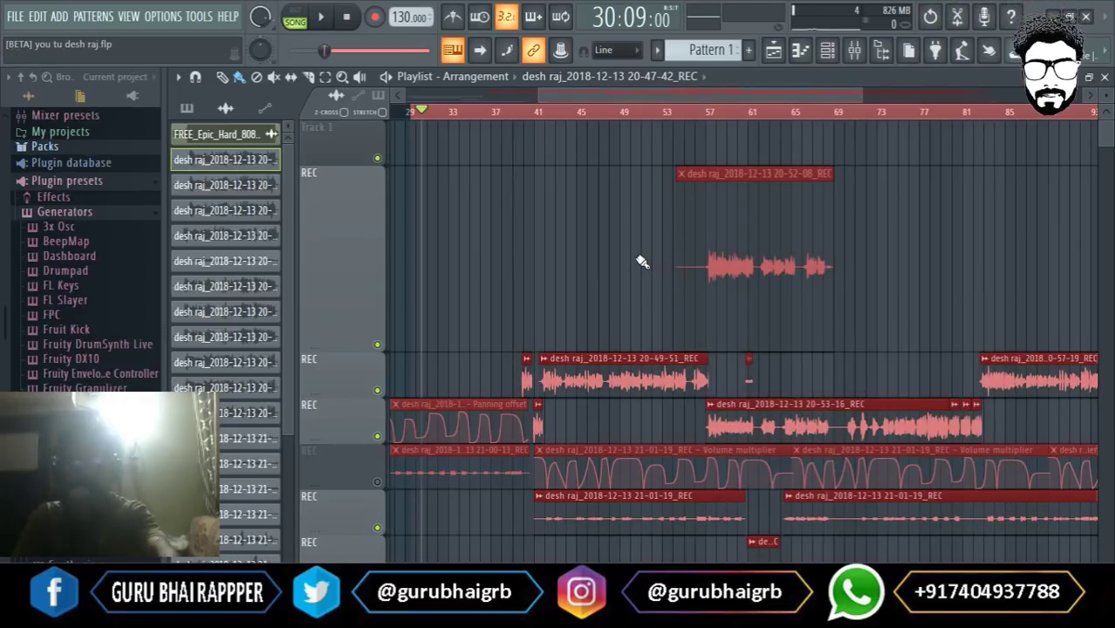
{"action": "left_click", "coordinate": [604, 194], "text": "ctrl"}
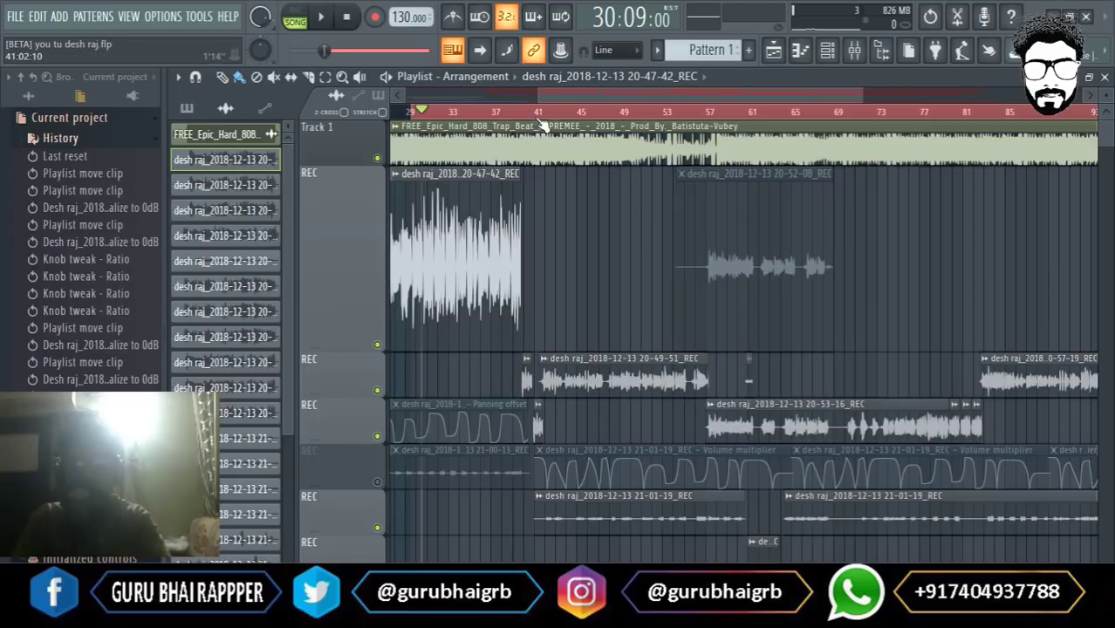
Extend the playlist's time selection back to bar 1 so it spans to bar 121, with no clips selected.
{"action": "scroll", "coordinate": [491, 125], "scroll_direction": "down", "scroll_amount": 3}
{"action": "left_click_drag", "start_coordinate": [543, 112], "coordinate": [267, 113]}
{"action": "left_click", "coordinate": [654, 231], "text": "ctrl"}
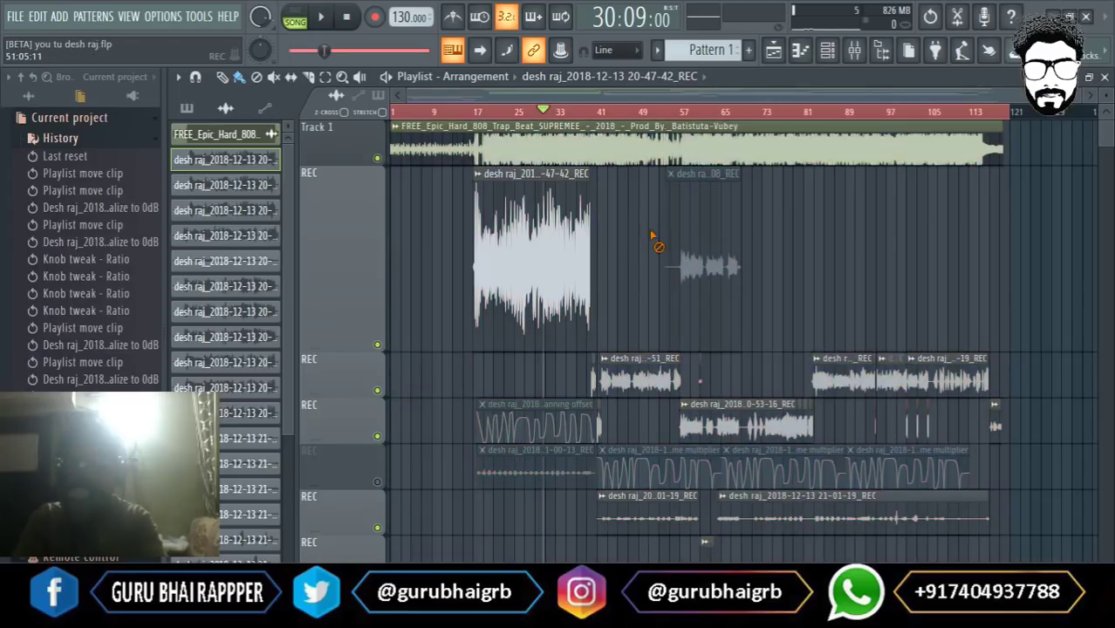
Reduce the 20-47-42 vocal track to a moderate height, slightly taller than the neighbouring tracks.
{"action": "left_click_drag", "start_coordinate": [352, 346], "coordinate": [342, 196]}
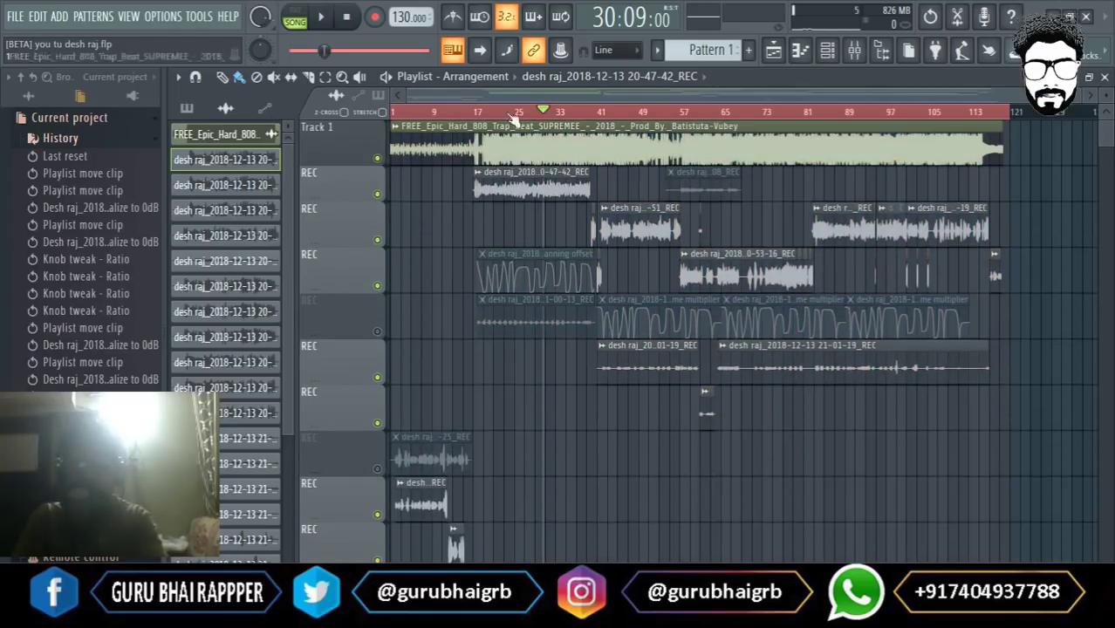
{"action": "scroll", "coordinate": [521, 114], "scroll_direction": "up", "scroll_amount": 4}
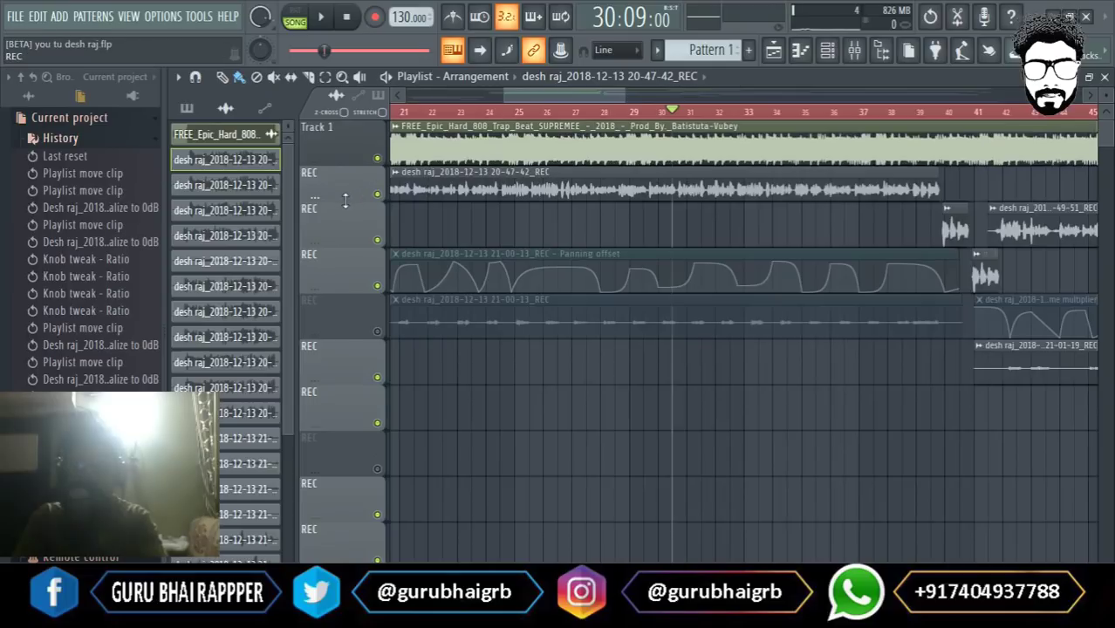
{"action": "left_click_drag", "start_coordinate": [345, 200], "coordinate": [346, 243]}
Play the normalized vocal together with the beat from bar 23 and stop.
{"action": "left_click", "coordinate": [458, 112]}
{"action": "key", "text": "space"}
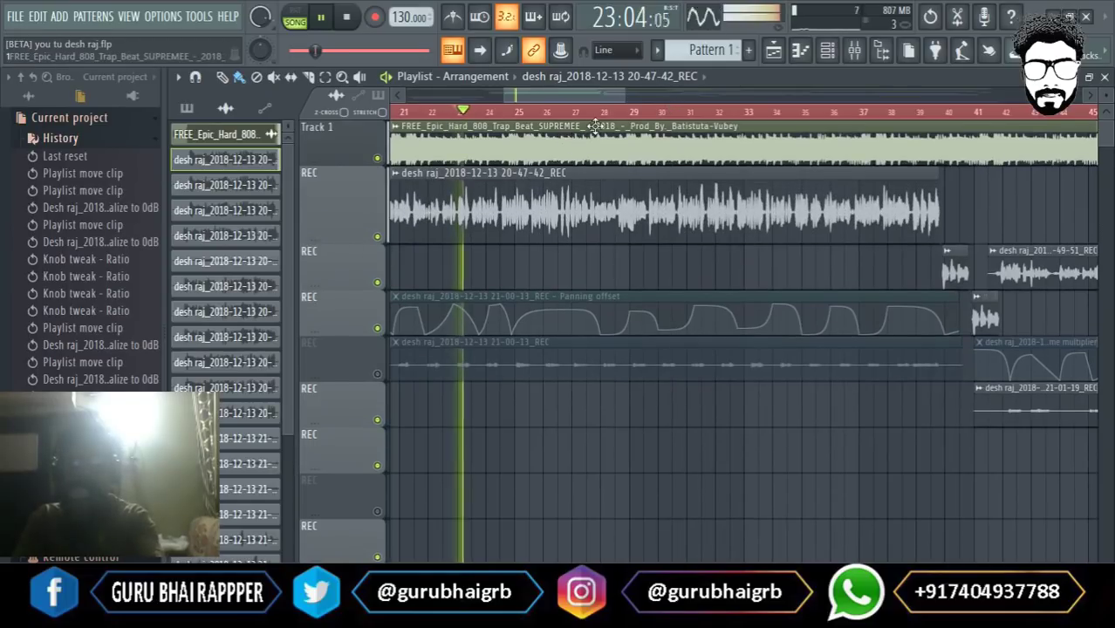
{"action": "key", "text": "space"}
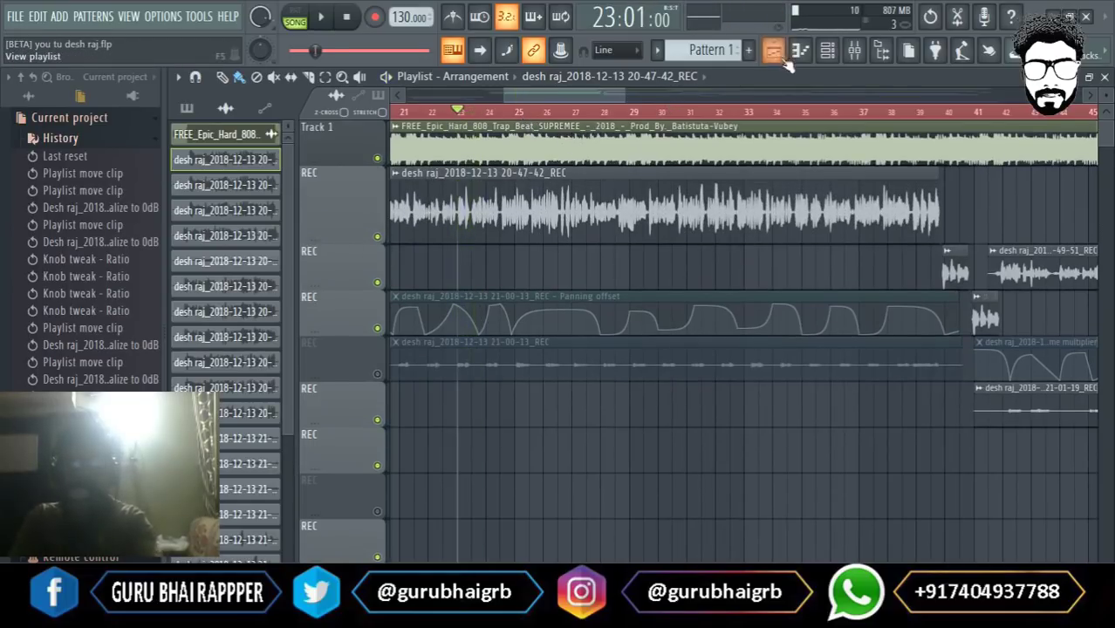
Inspect the curves of the Fruity parametric EQ 2 effects in mixer Insert 4's chain and return to the playlist.
{"action": "left_click", "coordinate": [854, 52]}
{"action": "left_click", "coordinate": [989, 176]}
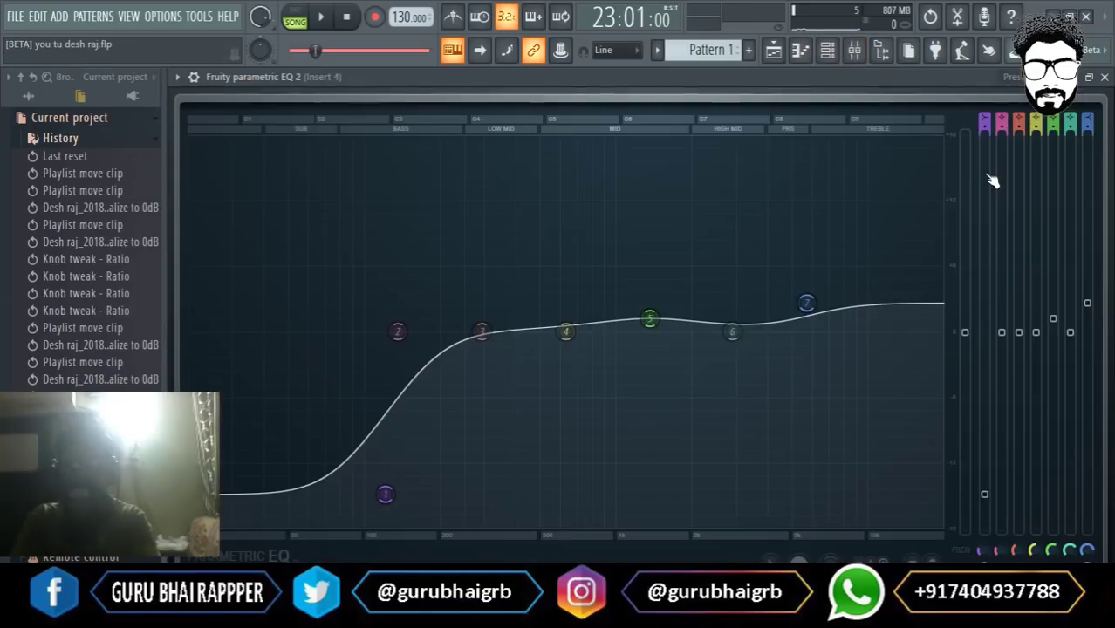
{"action": "left_click", "coordinate": [1104, 77]}
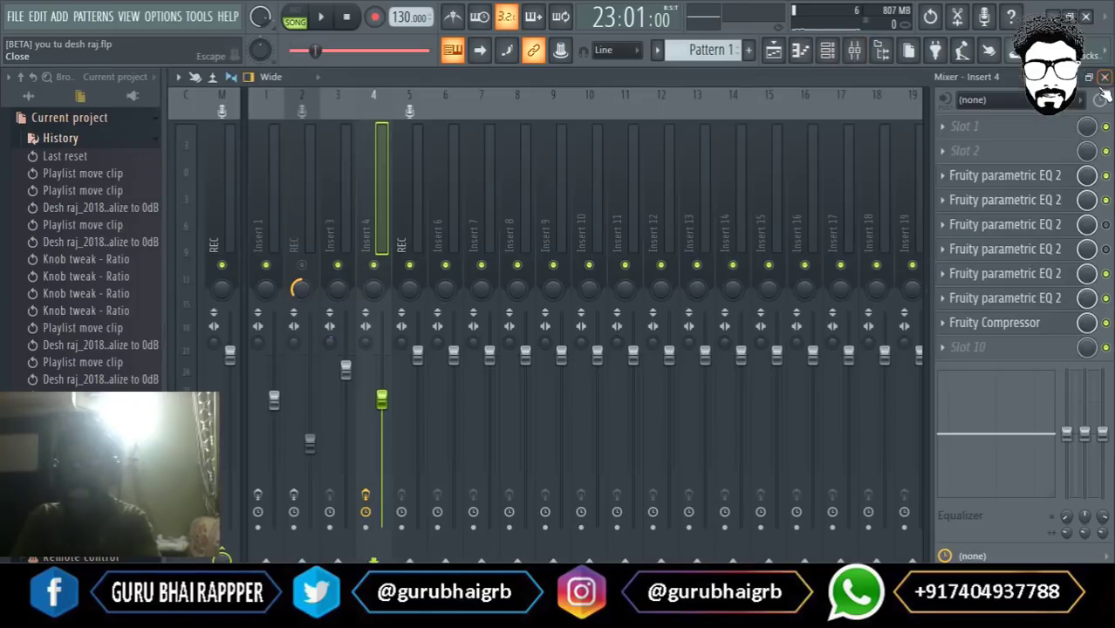
{"action": "left_click", "coordinate": [1037, 211]}
{"action": "left_click", "coordinate": [1104, 77]}
{"action": "left_click", "coordinate": [1037, 226]}
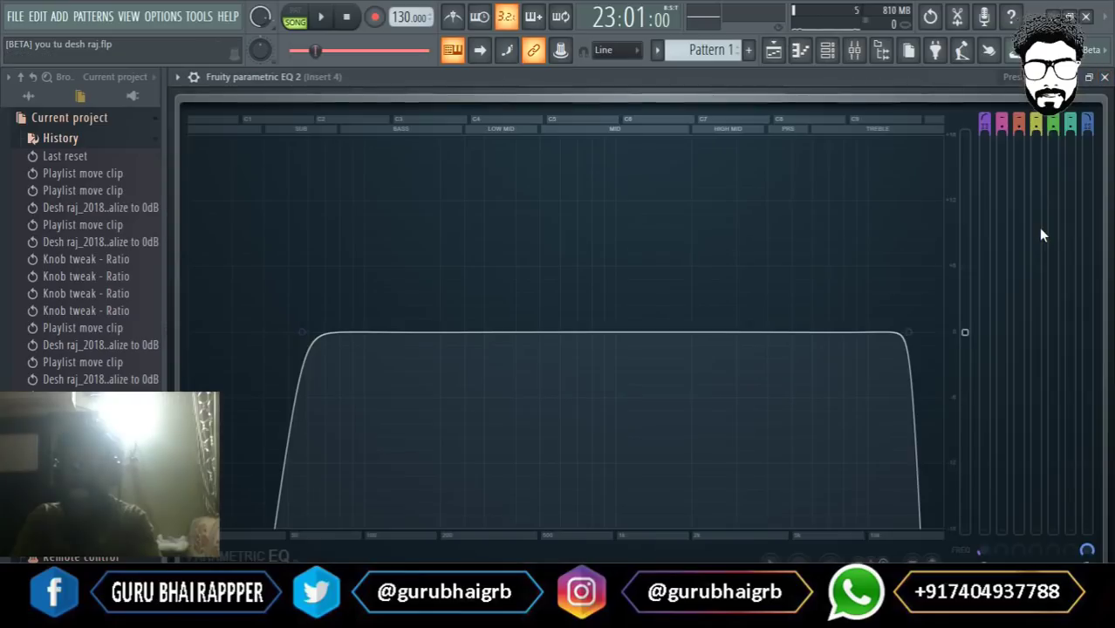
{"action": "left_click", "coordinate": [1104, 76]}
{"action": "left_click", "coordinate": [1049, 276]}
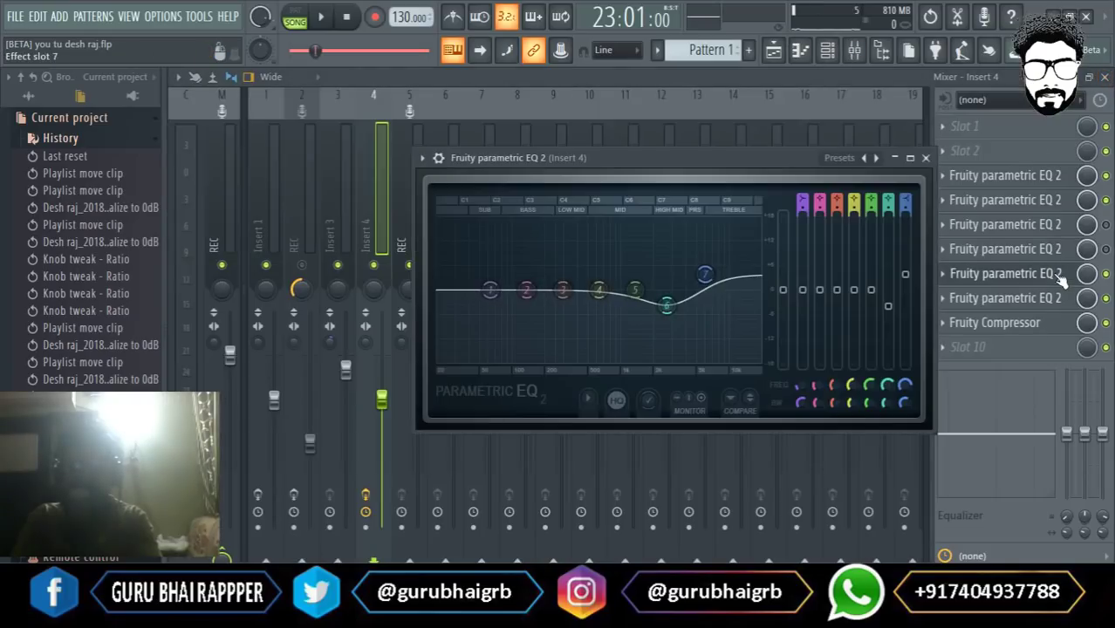
{"action": "left_click", "coordinate": [926, 157]}
{"action": "left_click", "coordinate": [1025, 275]}
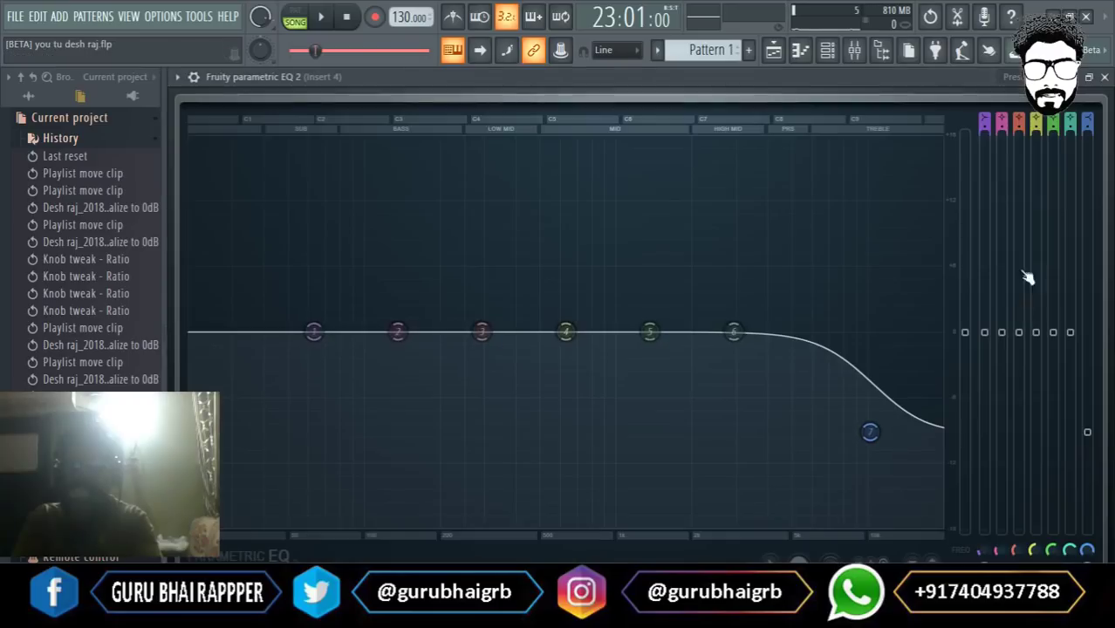
{"action": "left_click", "coordinate": [1104, 77]}
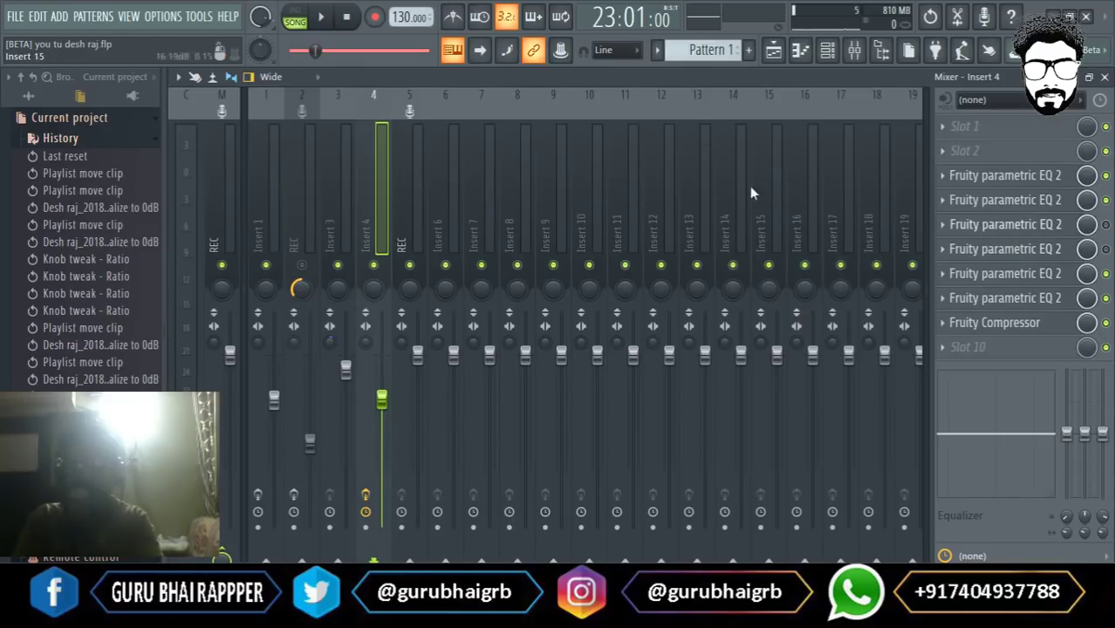
{"action": "left_click", "coordinate": [1104, 77]}
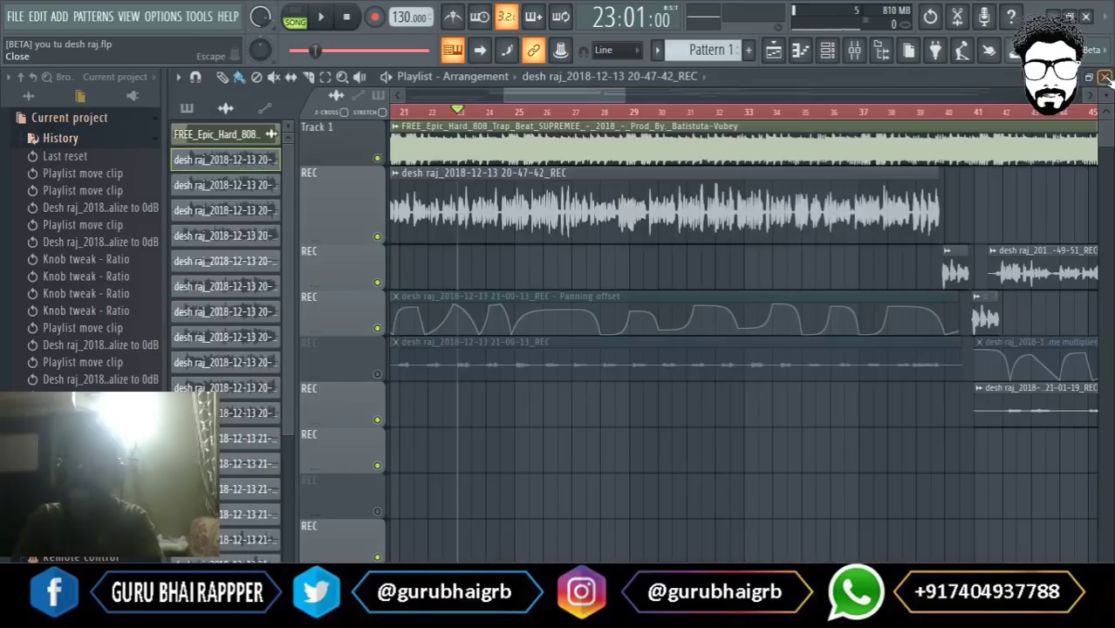
Route the 20-47-42 vocal clip to mixer track 9 in its channel settings.
{"action": "scroll", "coordinate": [476, 187], "scroll_direction": "down", "scroll_amount": 3}
{"action": "double_click", "coordinate": [541, 217]}
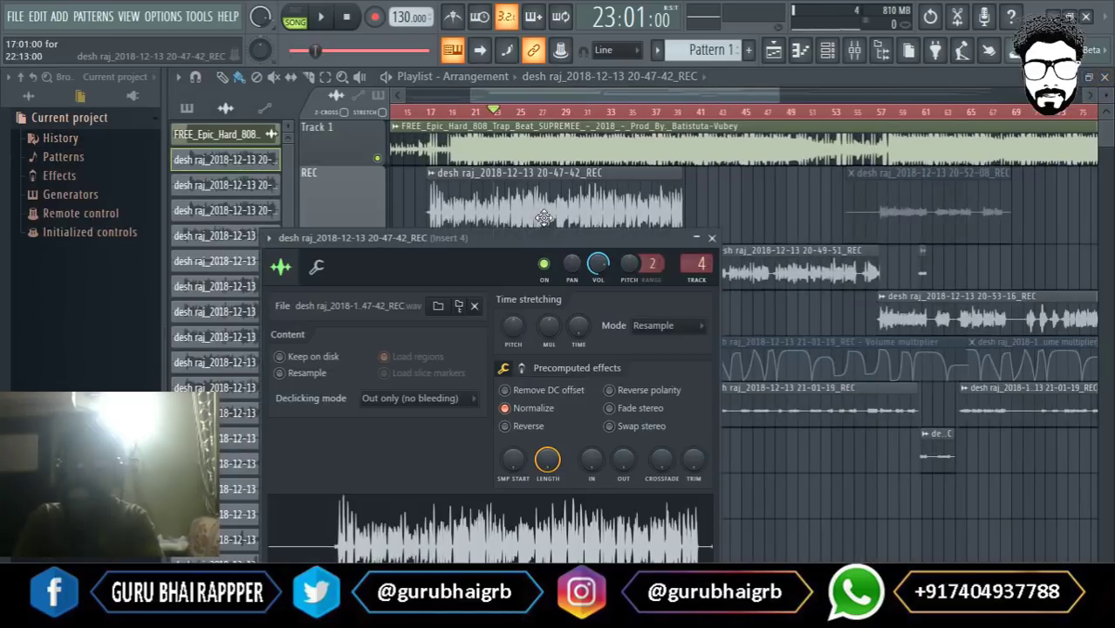
{"action": "scroll", "coordinate": [684, 262], "scroll_direction": "up", "scroll_amount": 2}
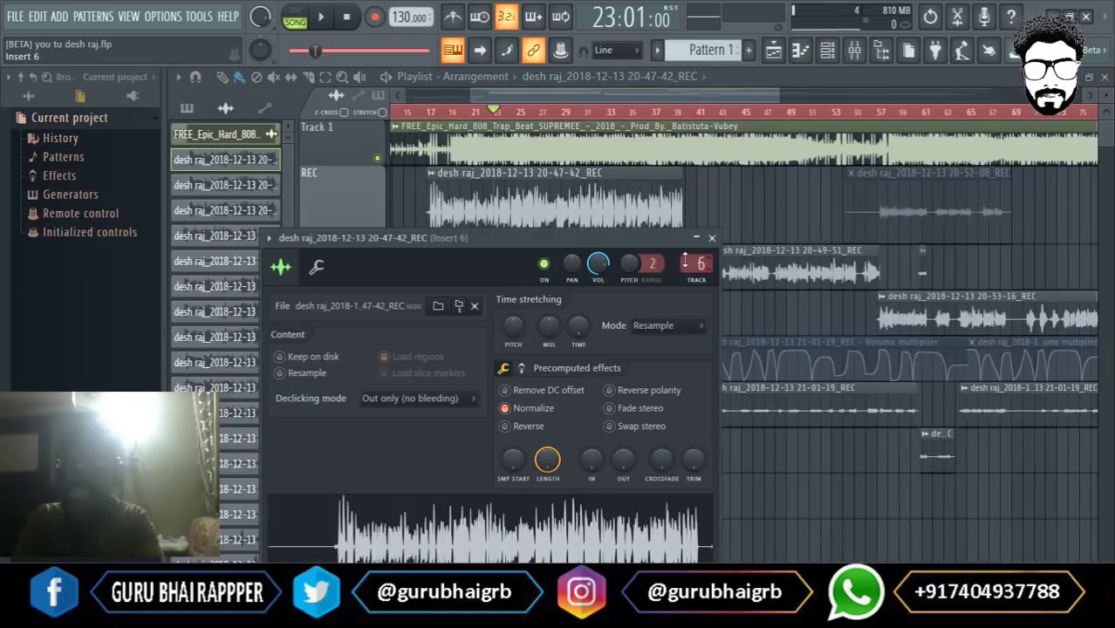
{"action": "left_click", "coordinate": [712, 238]}
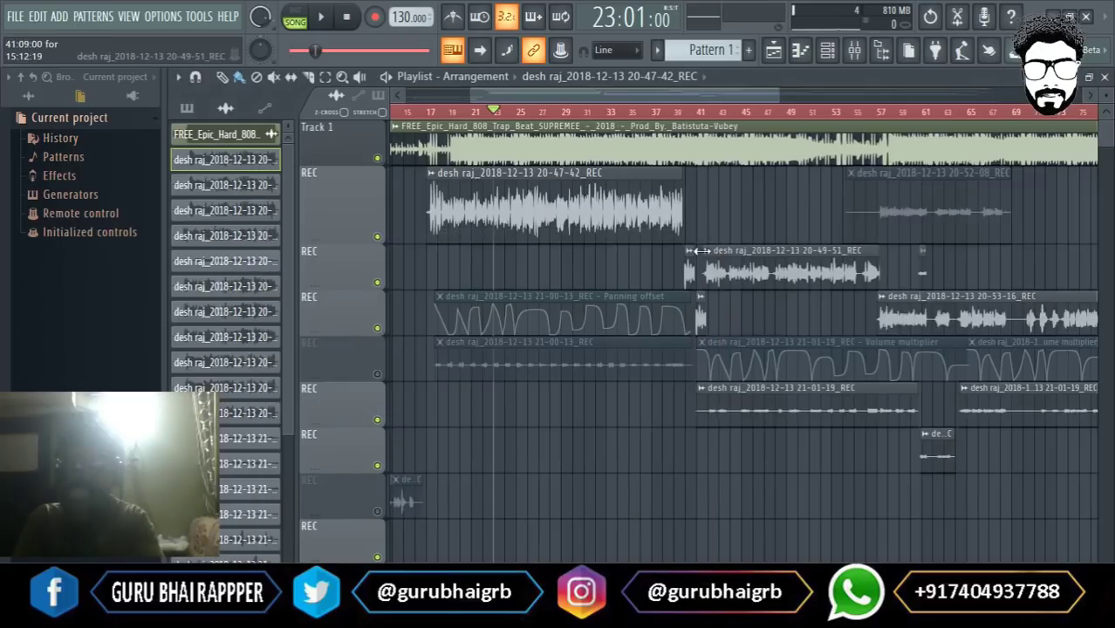
Enable a send from Insert 9 to Insert 4 in the mixer.
{"action": "left_click", "coordinate": [854, 49]}
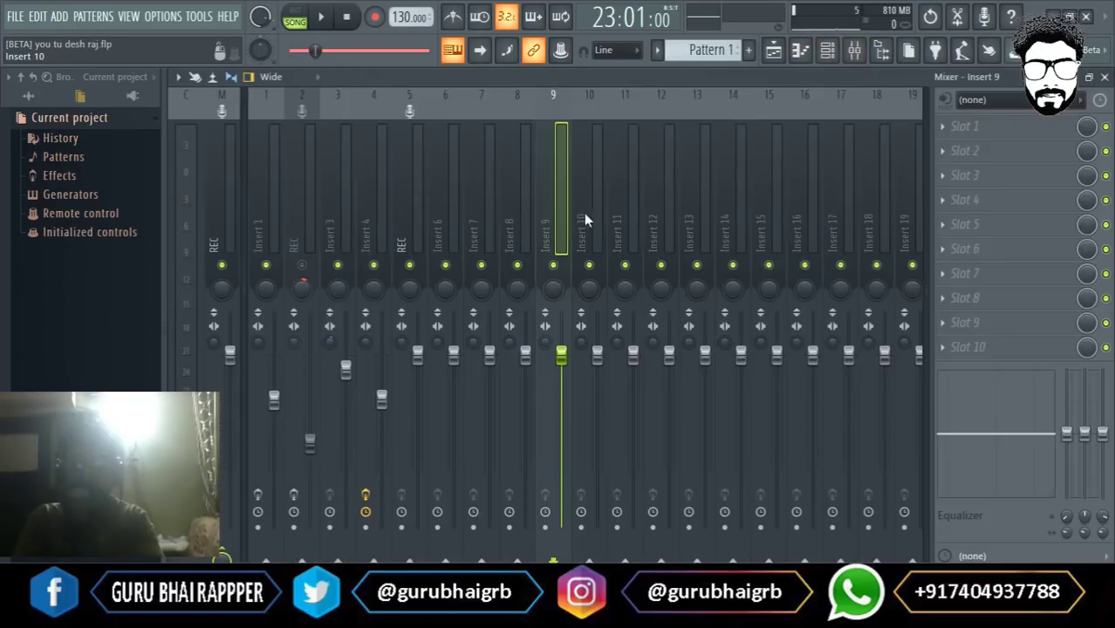
{"action": "left_click", "coordinate": [376, 199]}
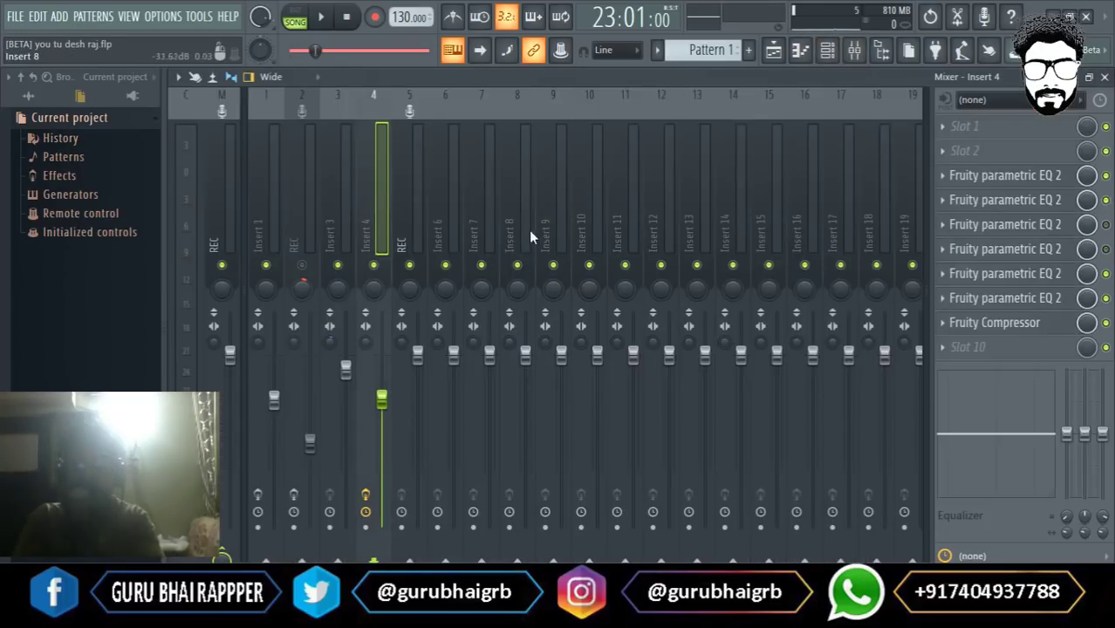
{"action": "left_click", "coordinate": [551, 220]}
{"action": "left_click", "coordinate": [376, 558]}
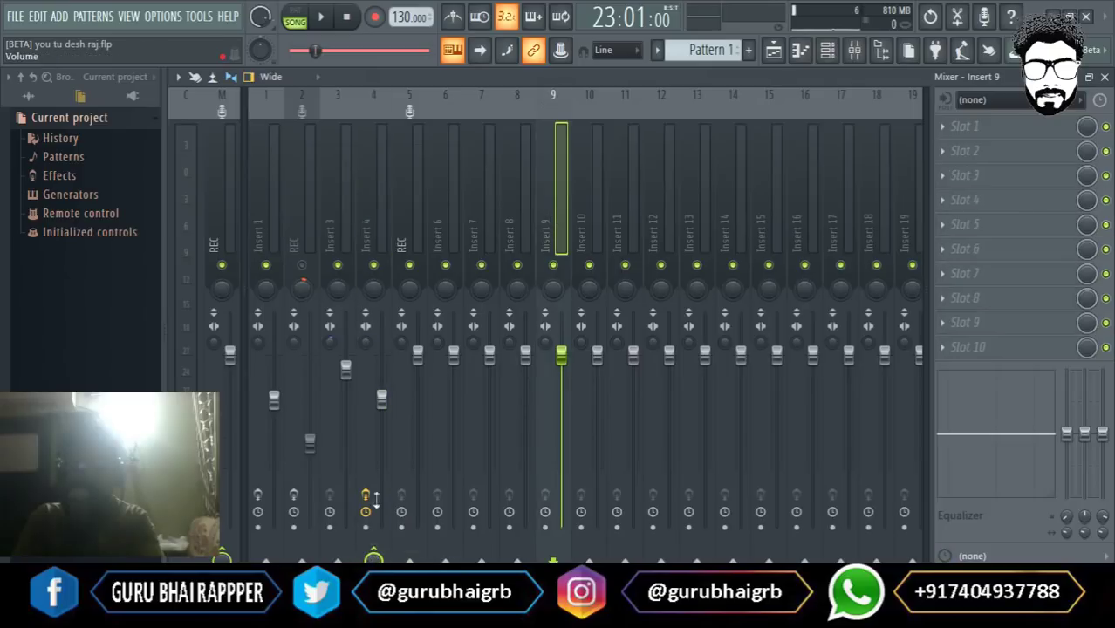
Lower Insert 9's volume fader to about -8 dB while the song plays, and stop playback.
{"action": "key", "text": "space"}
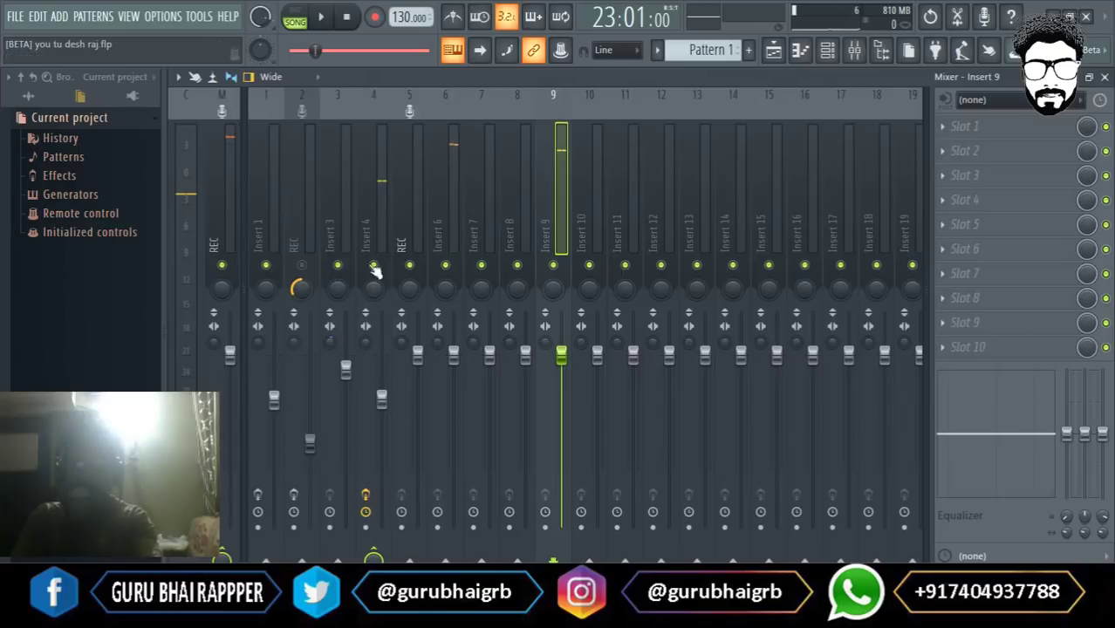
{"action": "left_click_drag", "start_coordinate": [561, 354], "coordinate": [561, 409]}
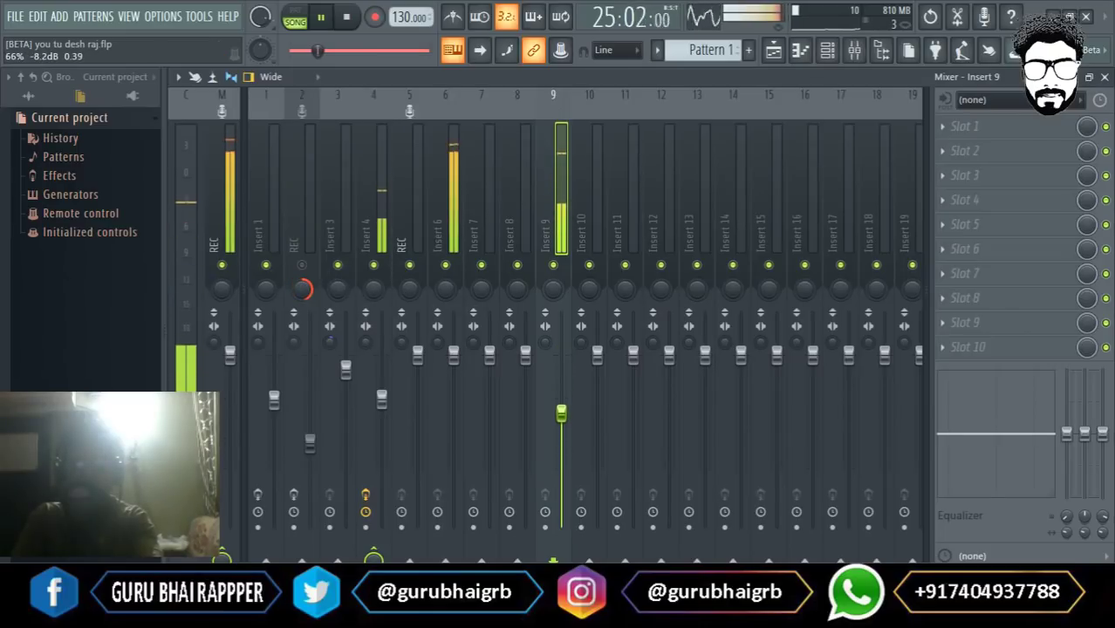
{"action": "left_click_drag", "start_coordinate": [561, 410], "coordinate": [561, 407]}
{"action": "key", "text": "space"}
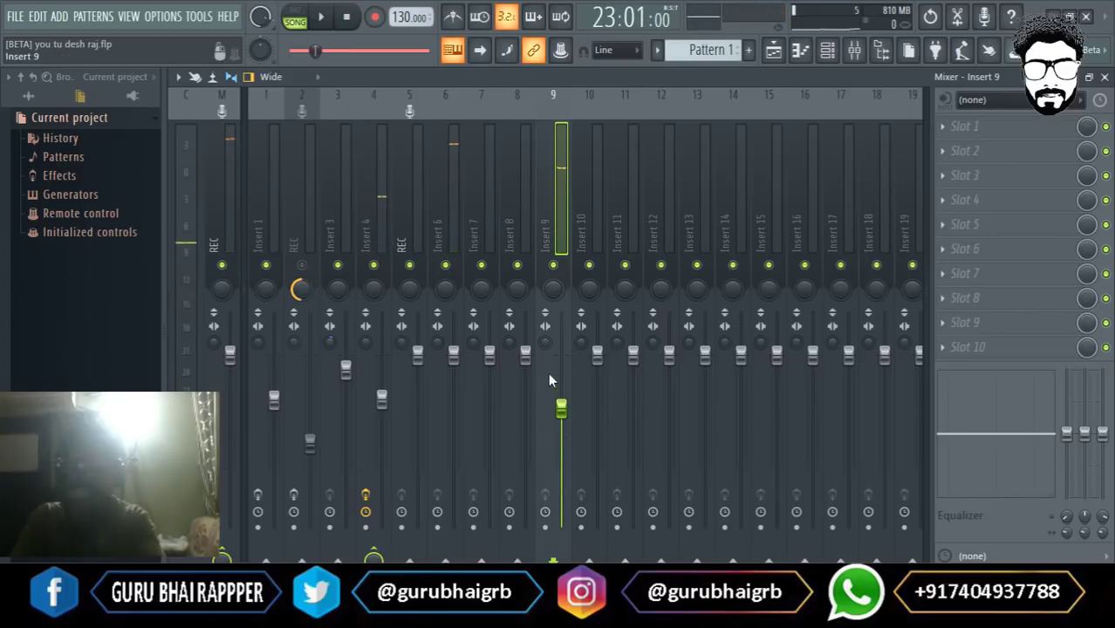
Compare the effect slots of Insert 4 and Insert 9 in the mixer.
{"action": "left_click", "coordinate": [380, 211]}
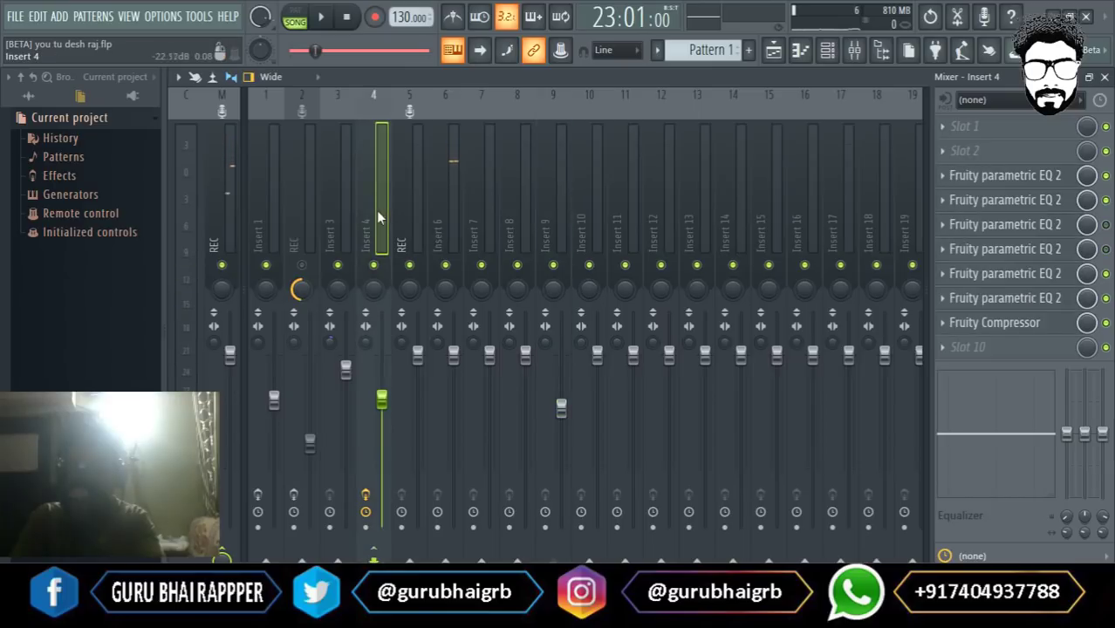
{"action": "left_click", "coordinate": [557, 207]}
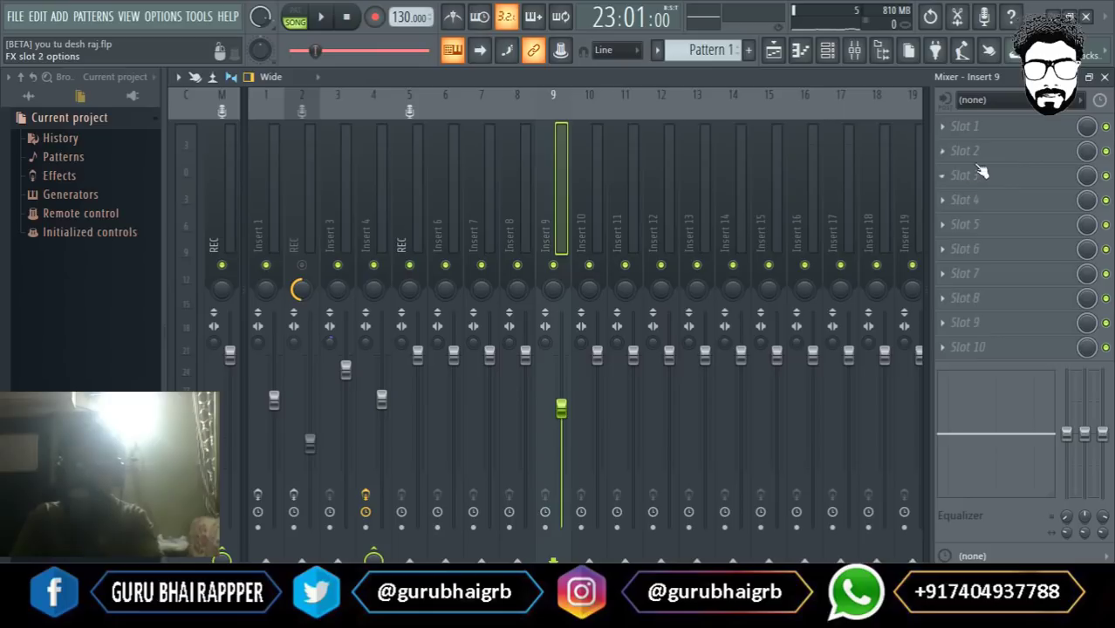
{"action": "left_click", "coordinate": [380, 210]}
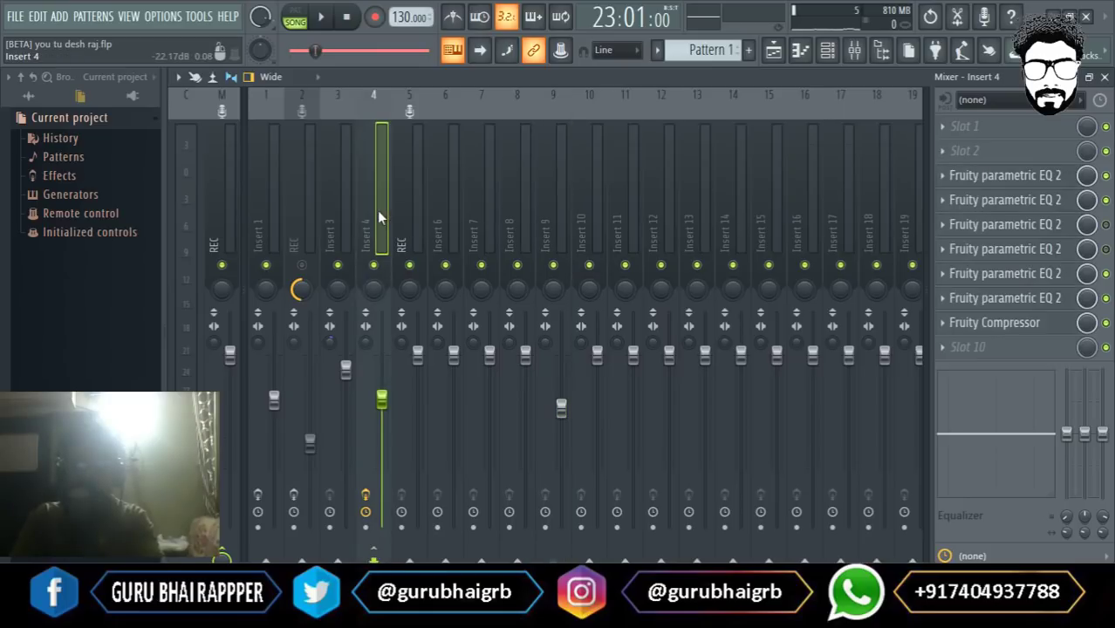
Try sends from Insert 9 to the REC track 5 and Insert 6, and disable both again.
{"action": "left_click", "coordinate": [565, 201]}
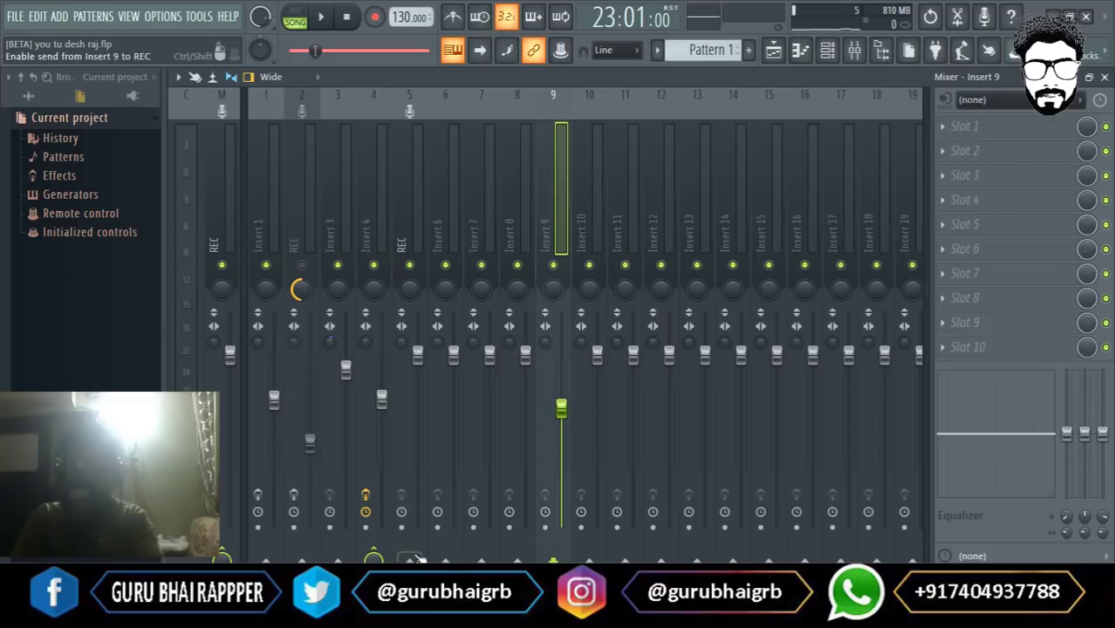
{"action": "left_click", "coordinate": [445, 554]}
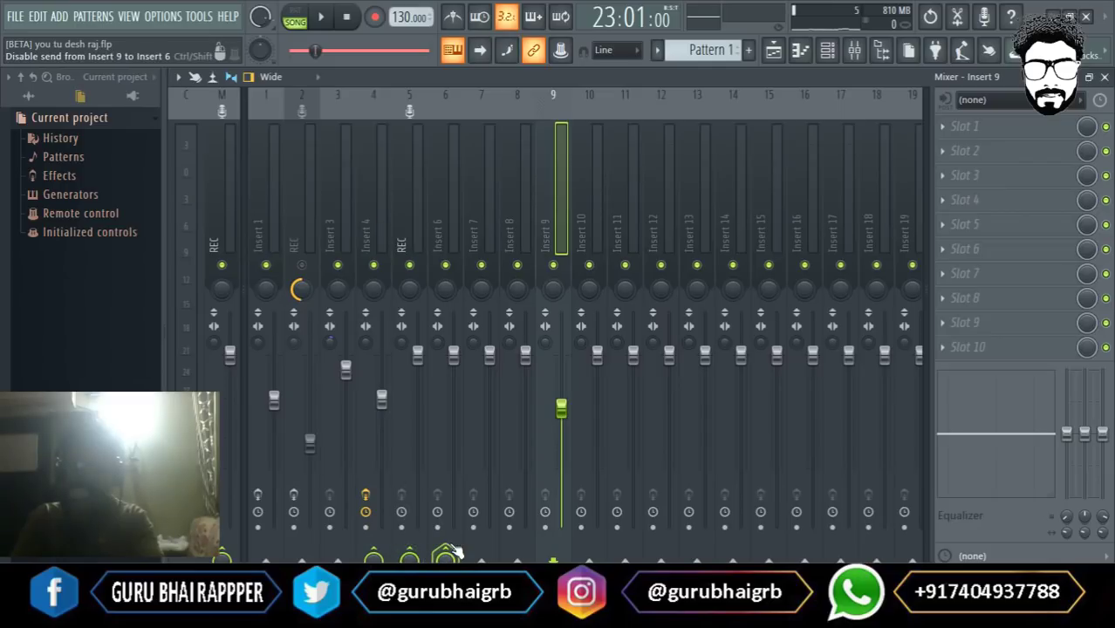
{"action": "left_click", "coordinate": [447, 553]}
{"action": "left_click", "coordinate": [409, 555]}
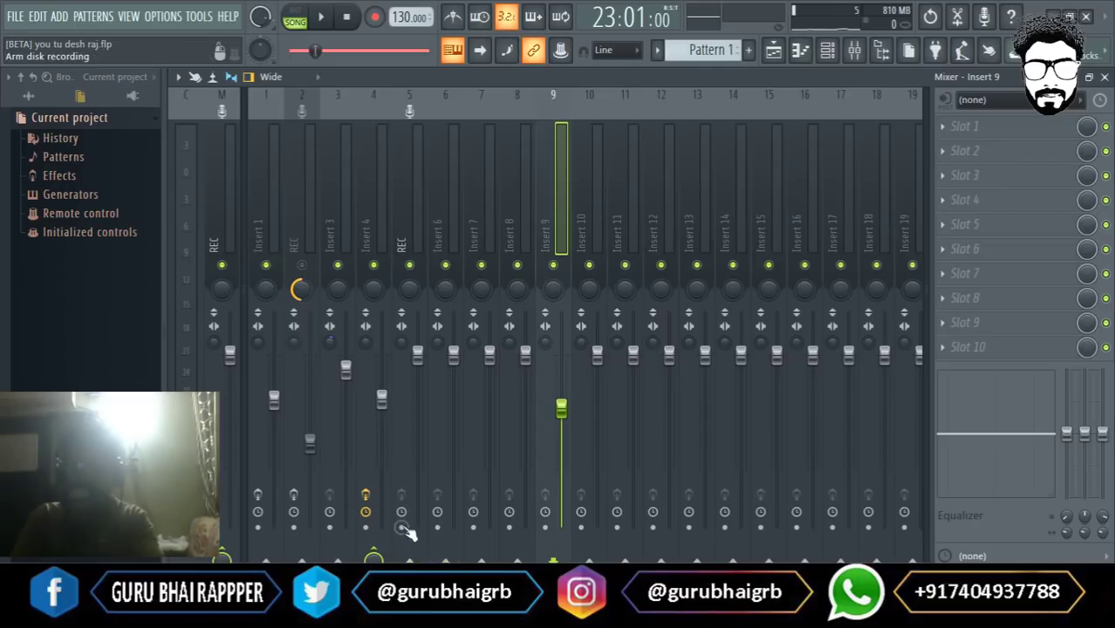
Change the color of mixer track Insert 9 to green.
{"action": "left_click", "coordinate": [374, 213]}
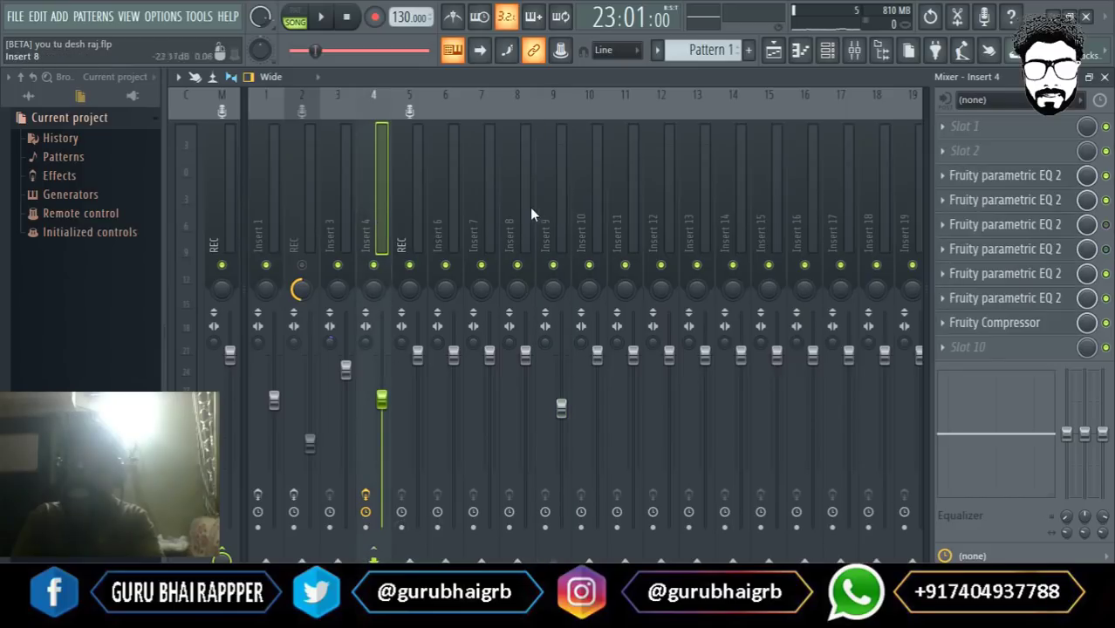
{"action": "left_click", "coordinate": [554, 209]}
{"action": "right_click", "coordinate": [560, 203]}
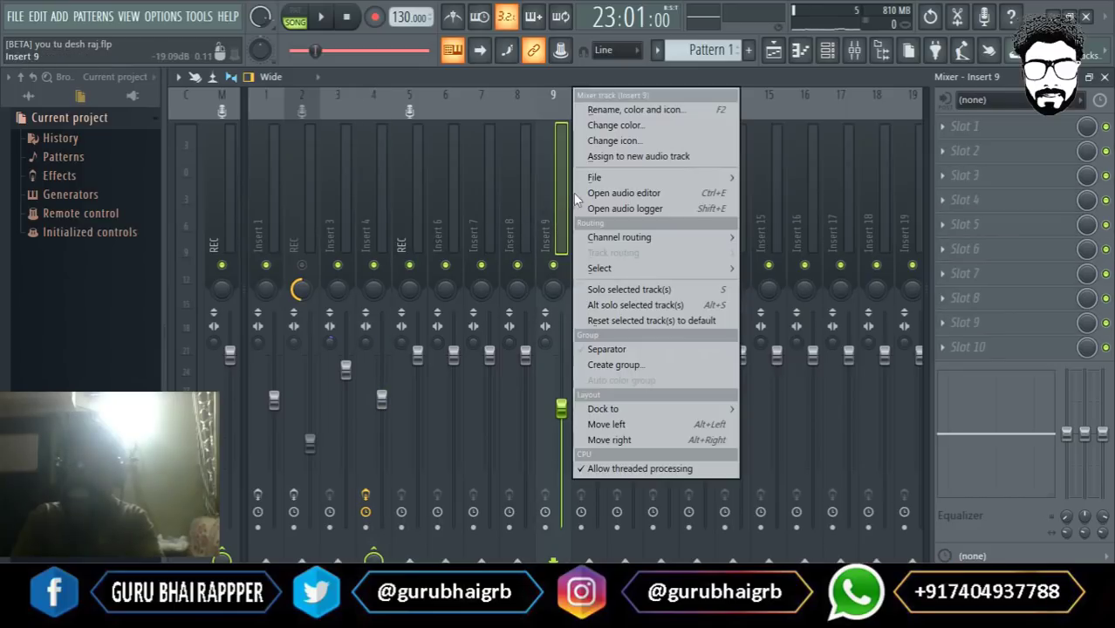
{"action": "left_click", "coordinate": [644, 127]}
{"action": "left_click", "coordinate": [690, 150]}
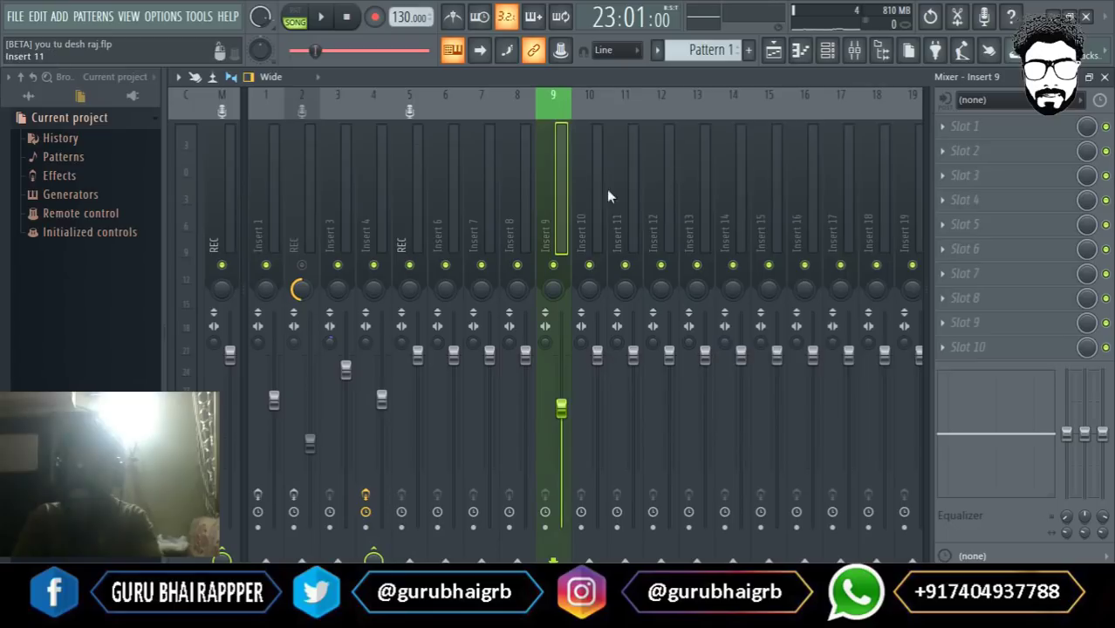
Change the color of mixer track Insert 4 to green so it matches Insert 9.
{"action": "left_click", "coordinate": [415, 155]}
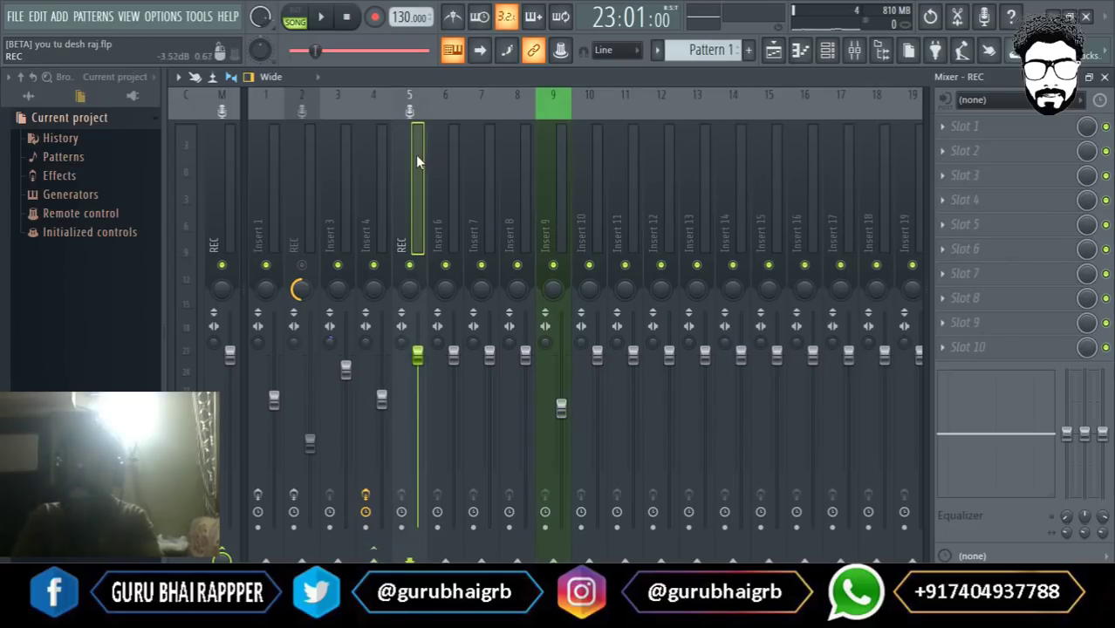
{"action": "left_click", "coordinate": [559, 173]}
{"action": "left_click", "coordinate": [387, 157]}
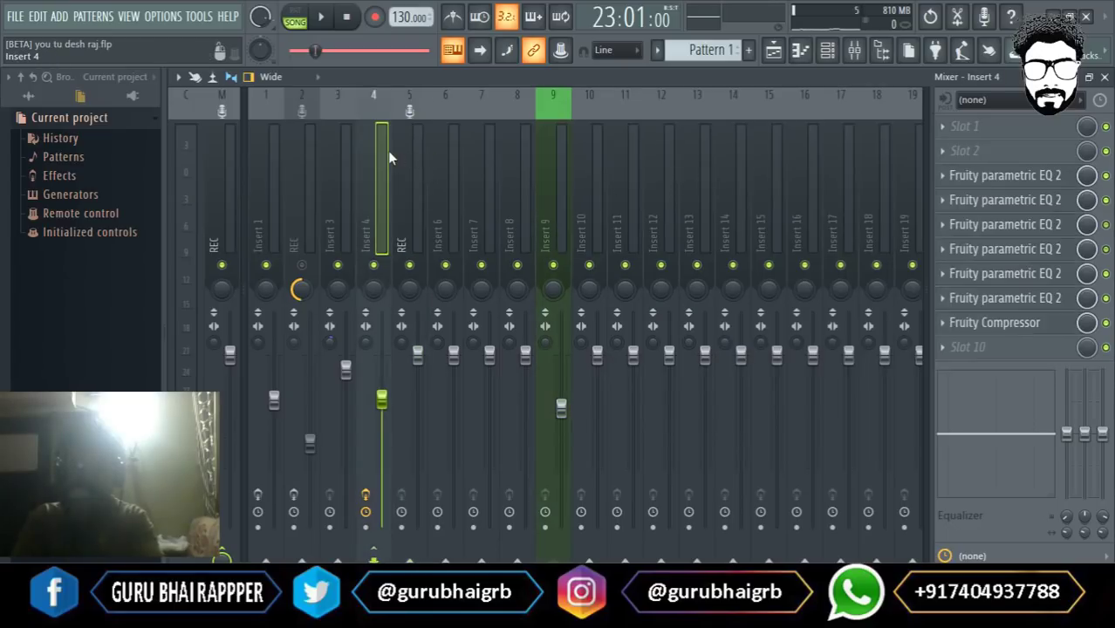
{"action": "right_click", "coordinate": [389, 155]}
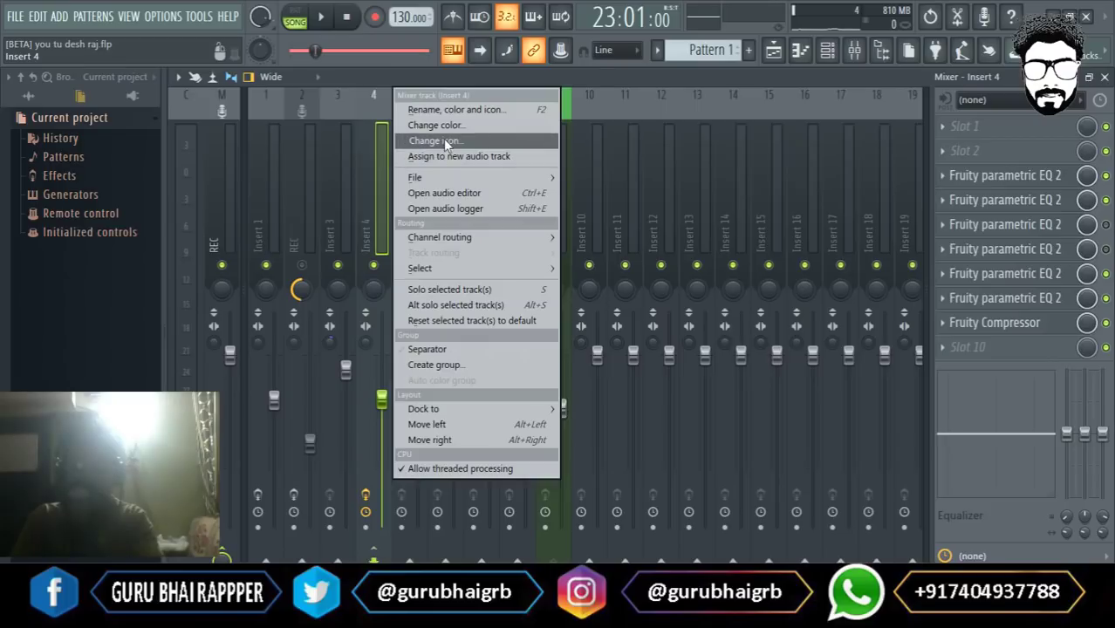
{"action": "left_click", "coordinate": [444, 141]}
{"action": "left_click", "coordinate": [381, 175]}
{"action": "right_click", "coordinate": [380, 175]}
{"action": "left_click", "coordinate": [438, 129]}
{"action": "left_click", "coordinate": [468, 148]}
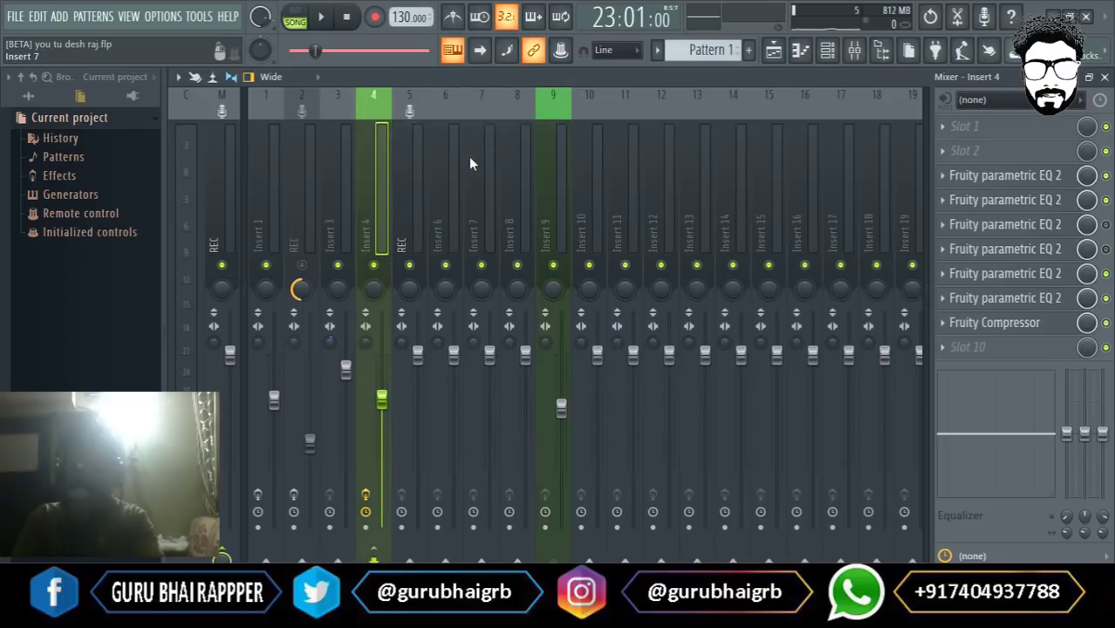
Load Fruity Reeverb 2 into slot 2 of Insert 9 and move its window clear of the mixer faders.
{"action": "left_click", "coordinate": [544, 183]}
{"action": "left_click", "coordinate": [988, 145]}
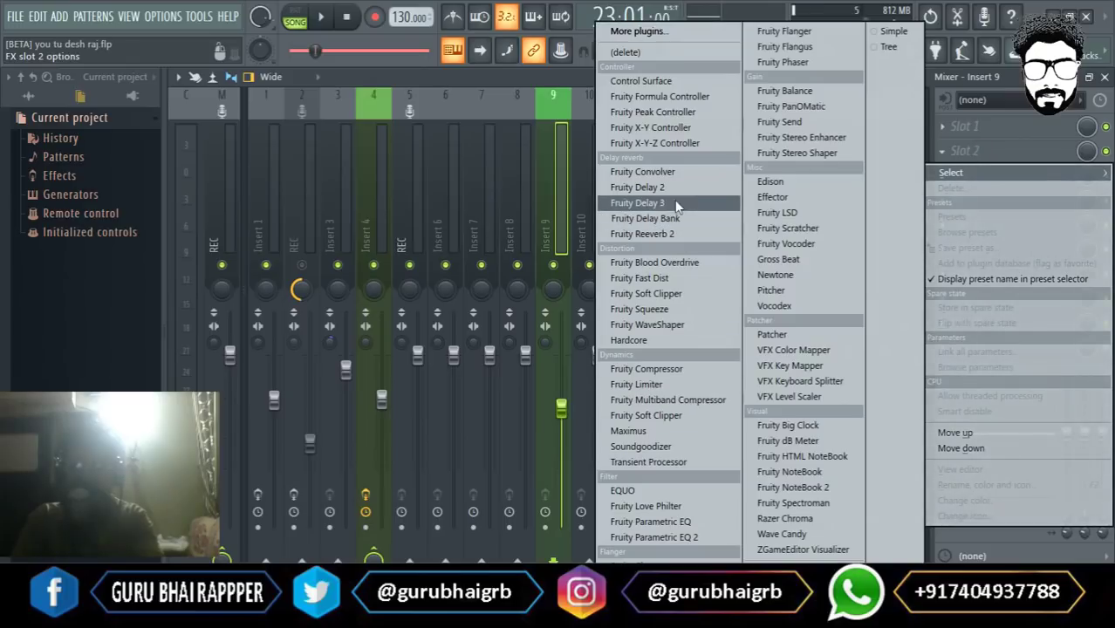
{"action": "left_click", "coordinate": [668, 228]}
{"action": "left_click_drag", "start_coordinate": [553, 260], "coordinate": [537, 147]}
Reduce the room size of Fruity Reeverb 2 on Insert 9 and set its wet level to 15%.
{"action": "left_click_drag", "start_coordinate": [677, 195], "coordinate": [676, 205]}
{"action": "left_click_drag", "start_coordinate": [463, 213], "coordinate": [463, 297]}
{"action": "left_click_drag", "start_coordinate": [675, 206], "coordinate": [675, 206]}
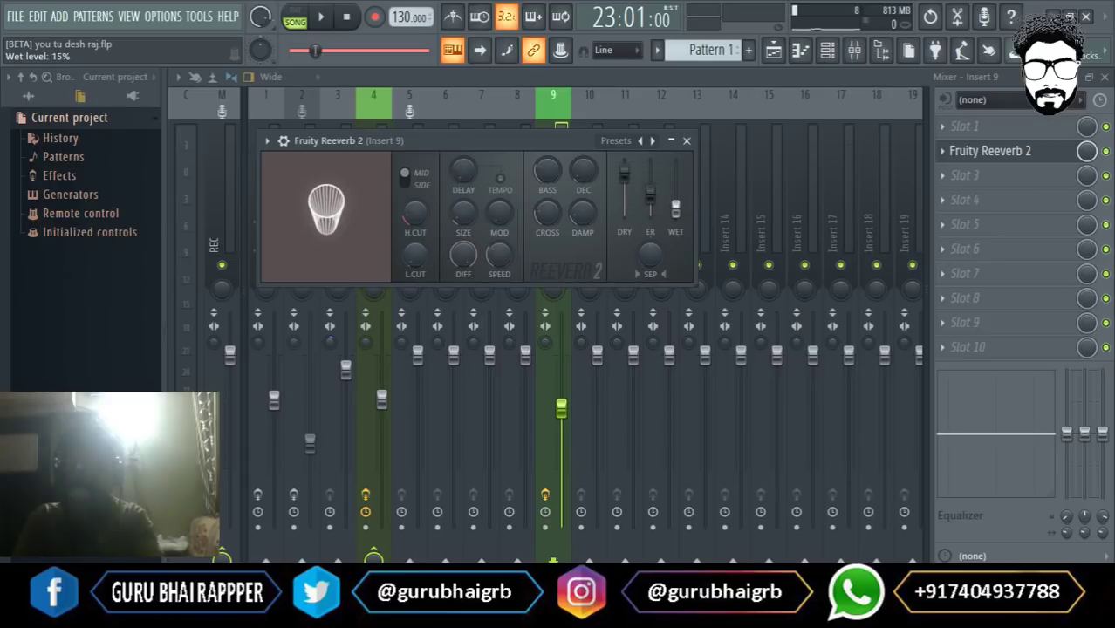
Play the song from around bar 20 to hear the vocal with reverb, and stop playback.
{"action": "left_click", "coordinate": [321, 17]}
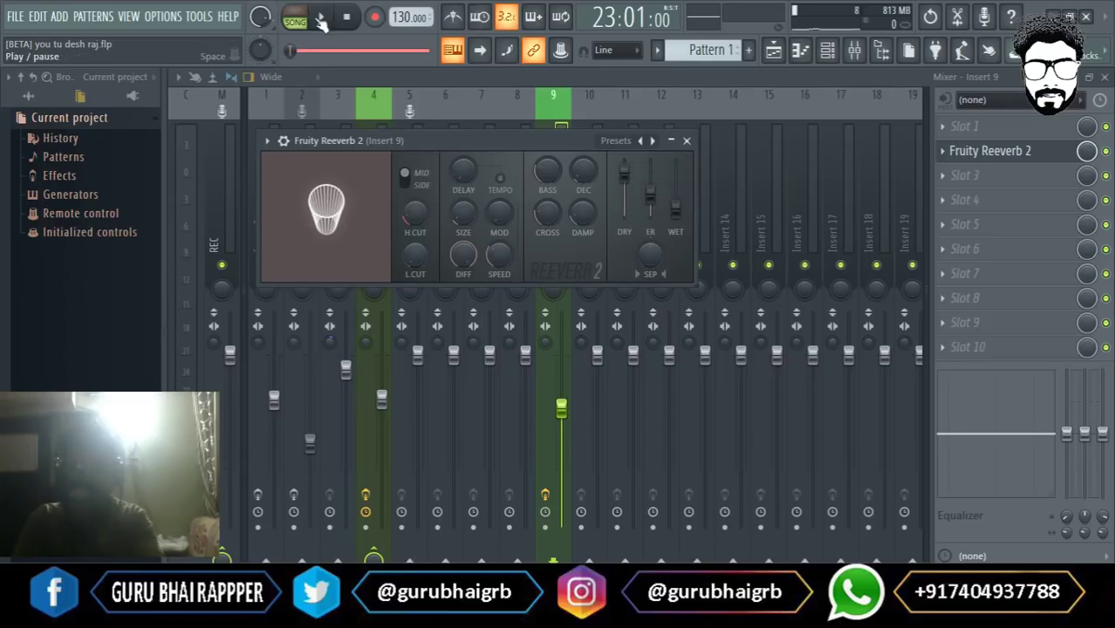
{"action": "left_click_drag", "start_coordinate": [298, 52], "coordinate": [312, 51]}
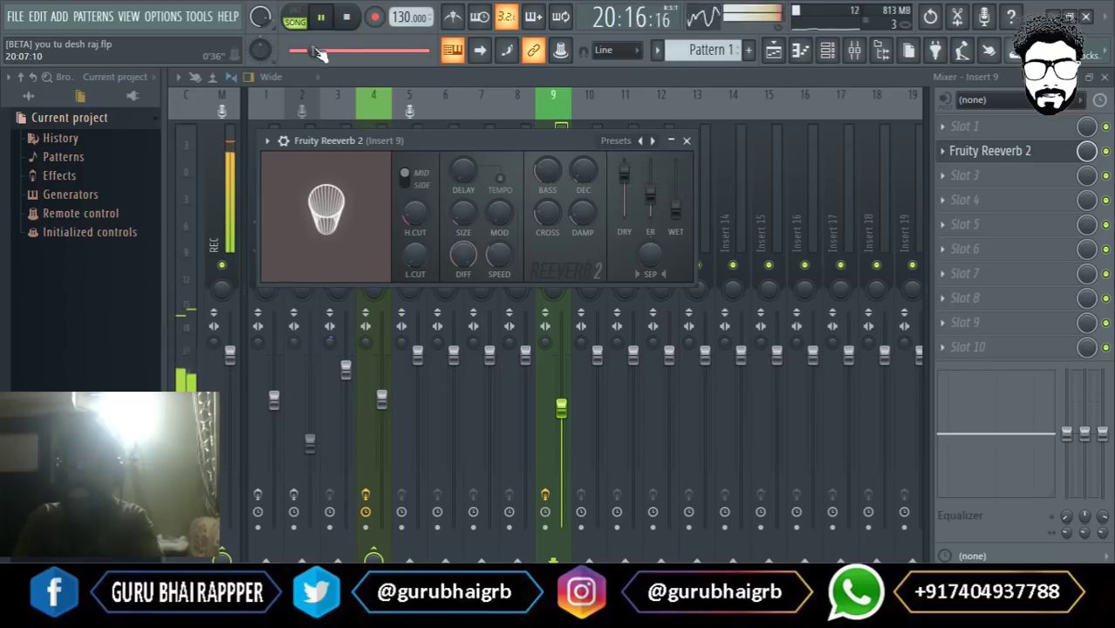
{"action": "key", "text": "space"}
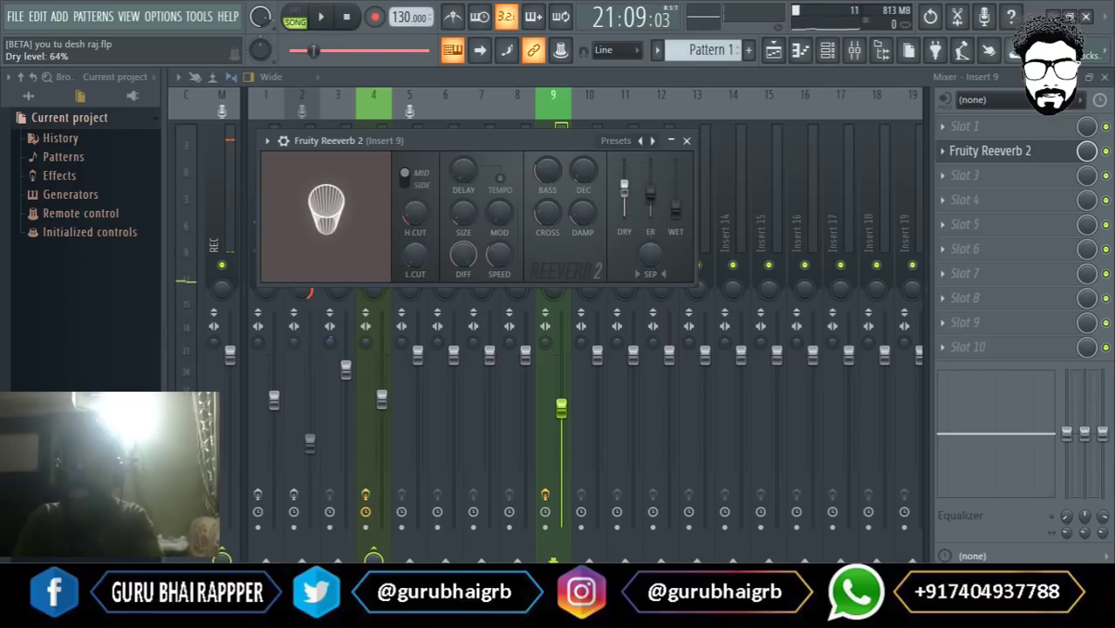
Lower the dry level in Fruity Reeverb 2, raise early reflections to 109% and the wet level to maximum, and play the song.
{"action": "left_click_drag", "start_coordinate": [675, 211], "coordinate": [680, 170]}
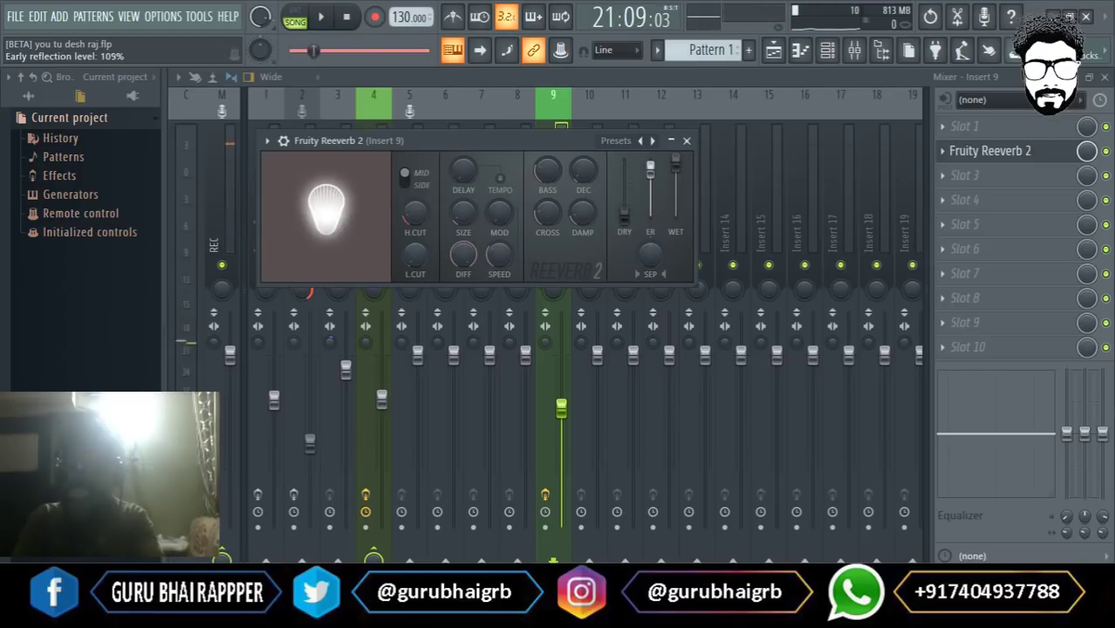
{"action": "left_click", "coordinate": [687, 139]}
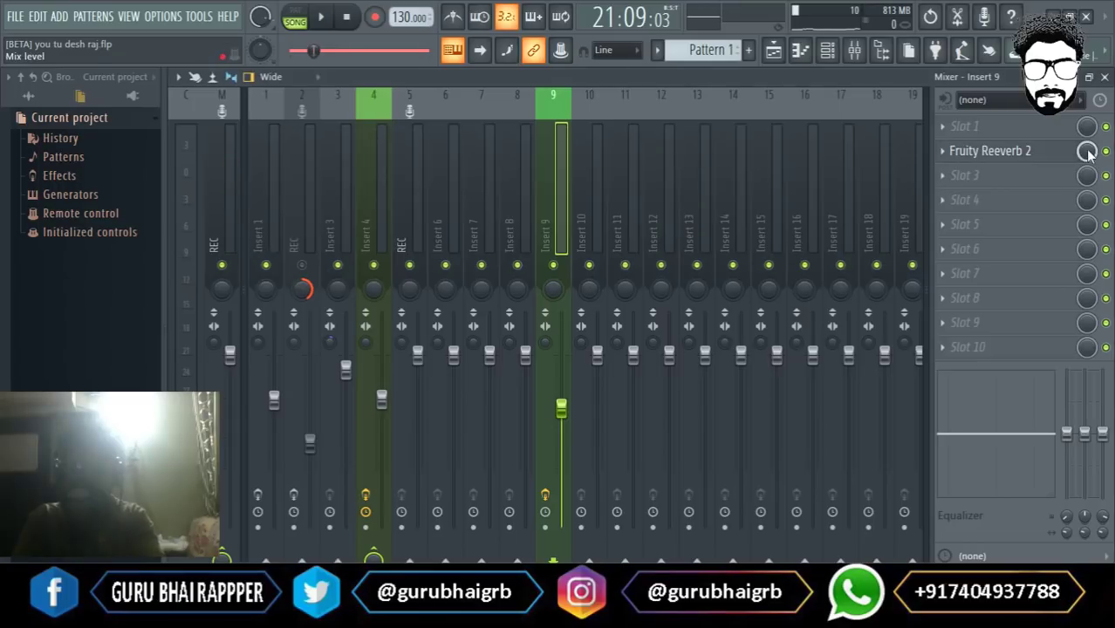
{"action": "key", "text": "space"}
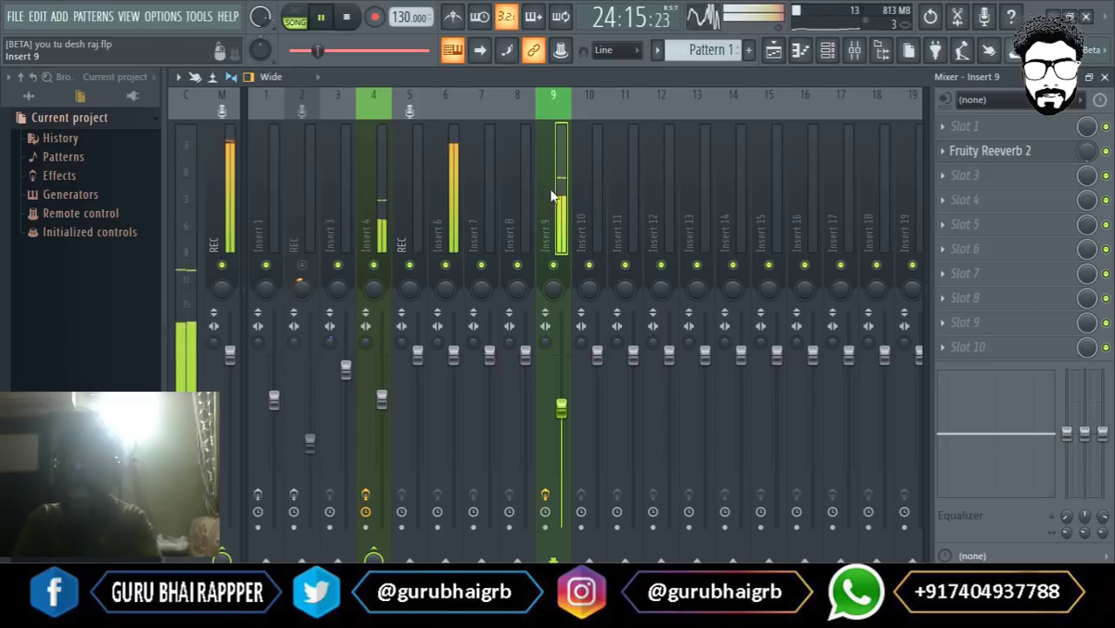
Lower Fruity Reeverb 2's early reflection and wet levels slightly during playback, set its slot mix level to 13%, and pause the song.
{"action": "left_click", "coordinate": [989, 150]}
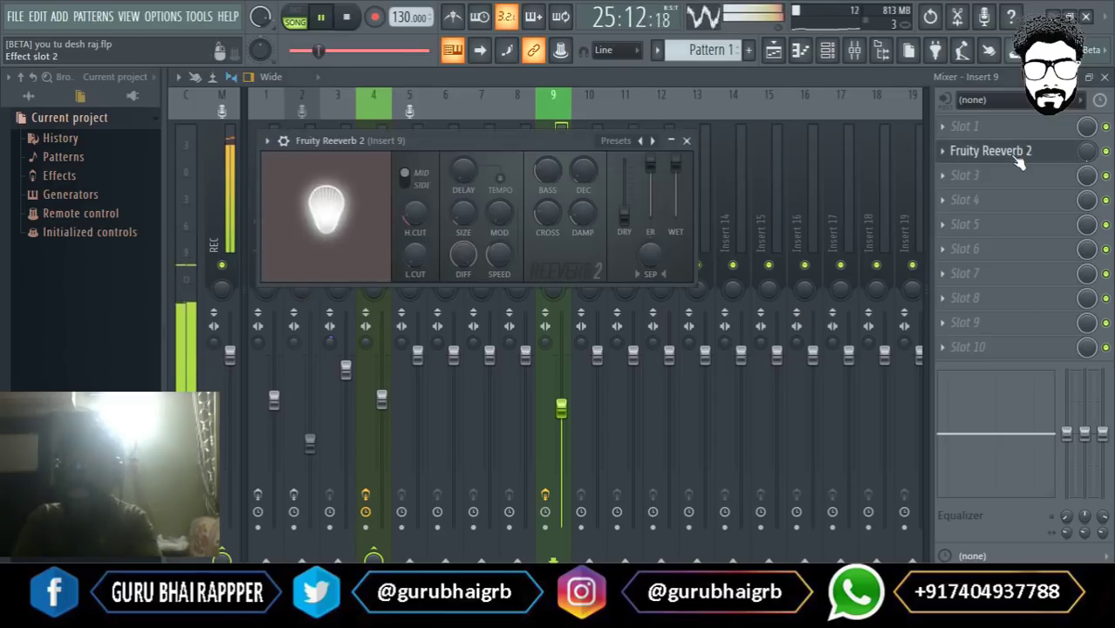
{"action": "right_click", "coordinate": [654, 166]}
{"action": "left_click", "coordinate": [671, 177]}
{"action": "right_click", "coordinate": [675, 170]}
{"action": "left_click", "coordinate": [711, 177]}
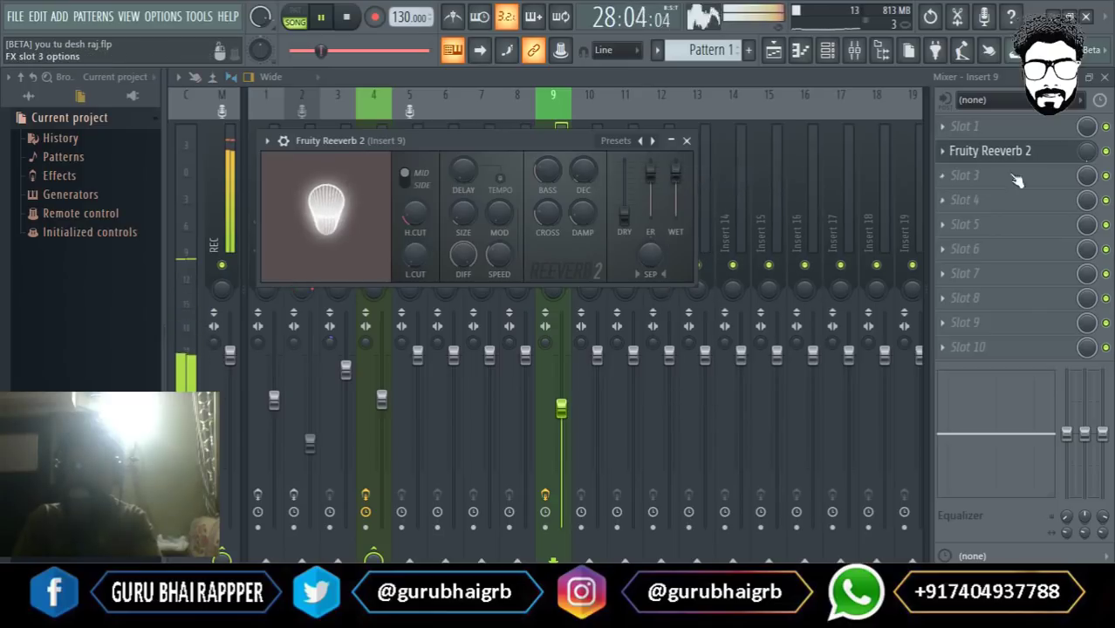
{"action": "left_click_drag", "start_coordinate": [1085, 152], "coordinate": [1086, 134]}
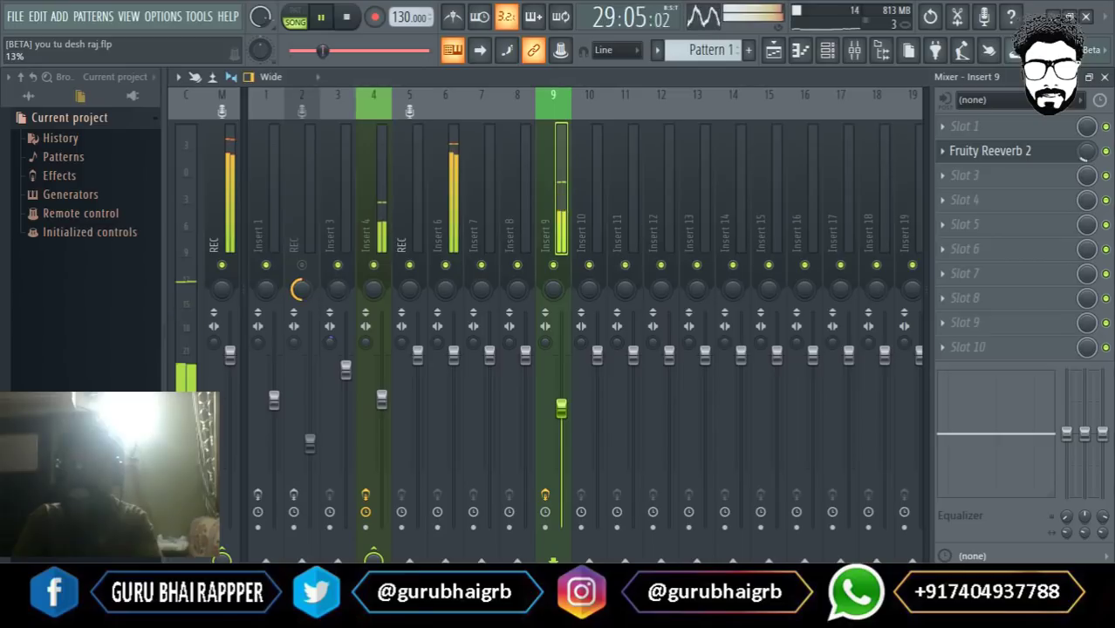
{"action": "key", "text": "space"}
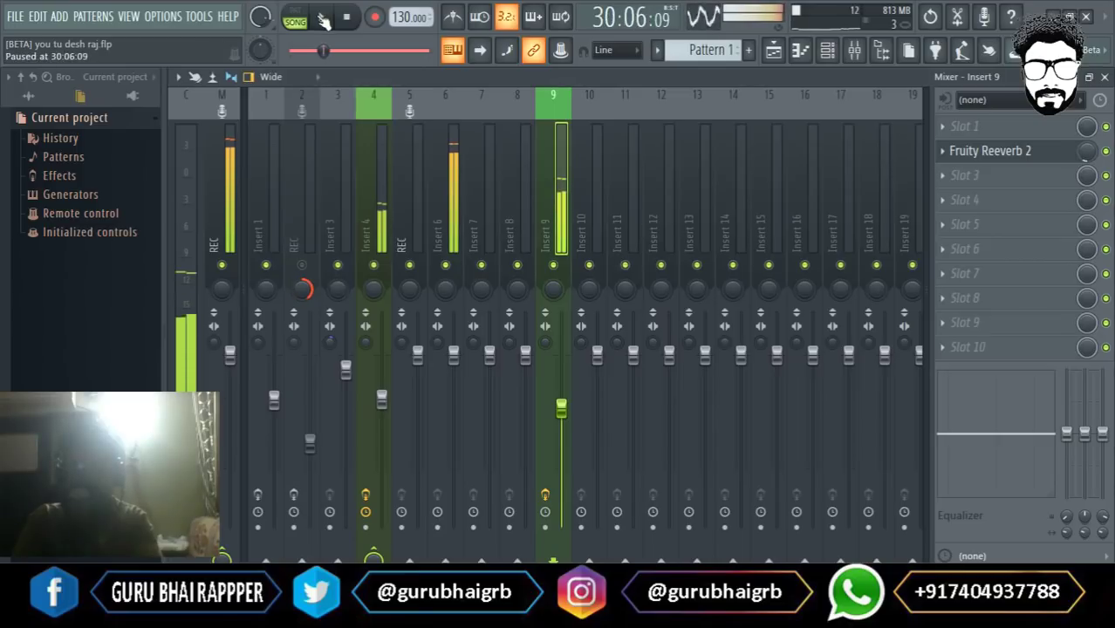
Raise the dry level of Fruity Reeverb 2 on Insert 9 and reduce its early reflection and wet levels.
{"action": "left_click", "coordinate": [1030, 155]}
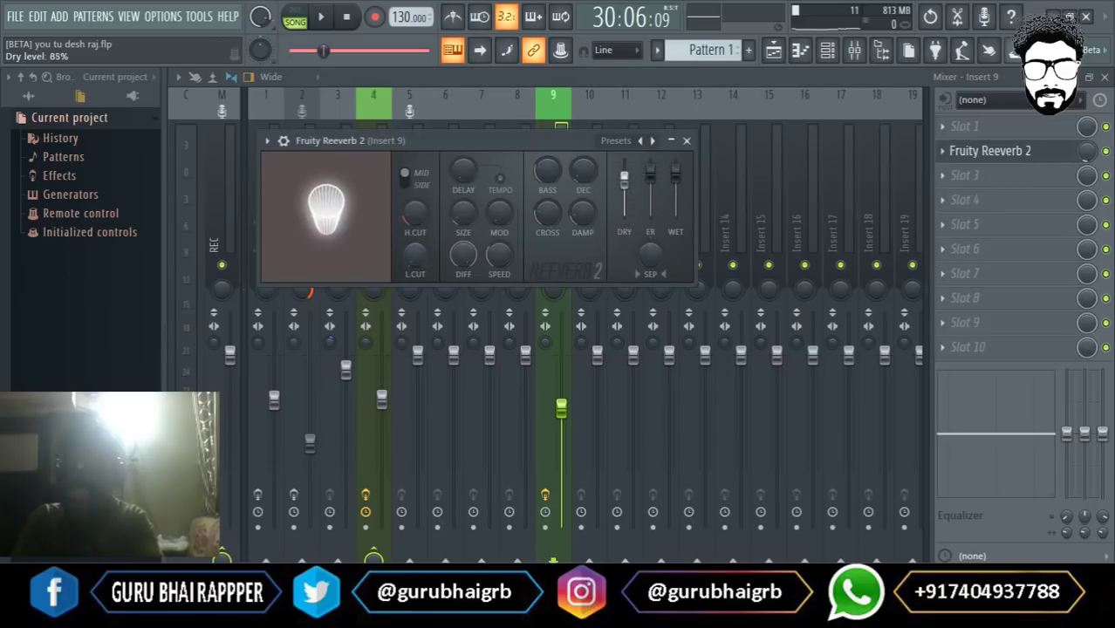
{"action": "right_click", "coordinate": [628, 178]}
{"action": "left_click", "coordinate": [634, 181]}
{"action": "left_click_drag", "start_coordinate": [650, 172], "coordinate": [675, 211]}
Try room sizes of 44 and 8 in Fruity Reeverb 2, playing the song to compare, and enlarge the room again.
{"action": "key", "text": "space"}
{"action": "left_click_drag", "start_coordinate": [463, 212], "coordinate": [464, 199]}
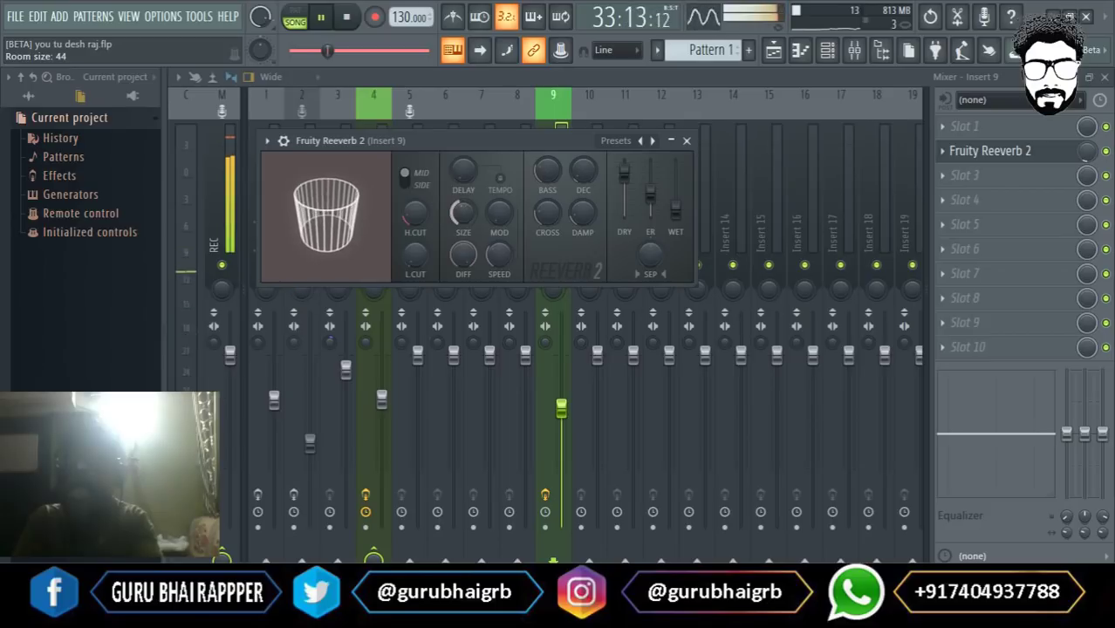
{"action": "key", "text": "space"}
{"action": "left_click_drag", "start_coordinate": [460, 212], "coordinate": [461, 228]}
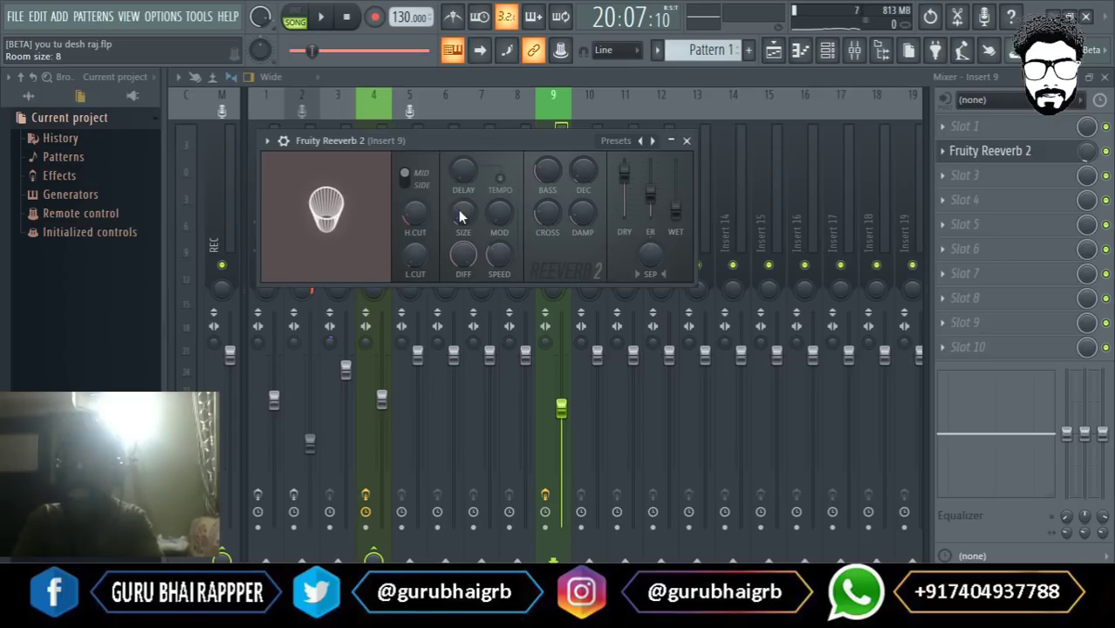
{"action": "left_click_drag", "start_coordinate": [460, 212], "coordinate": [459, 209]}
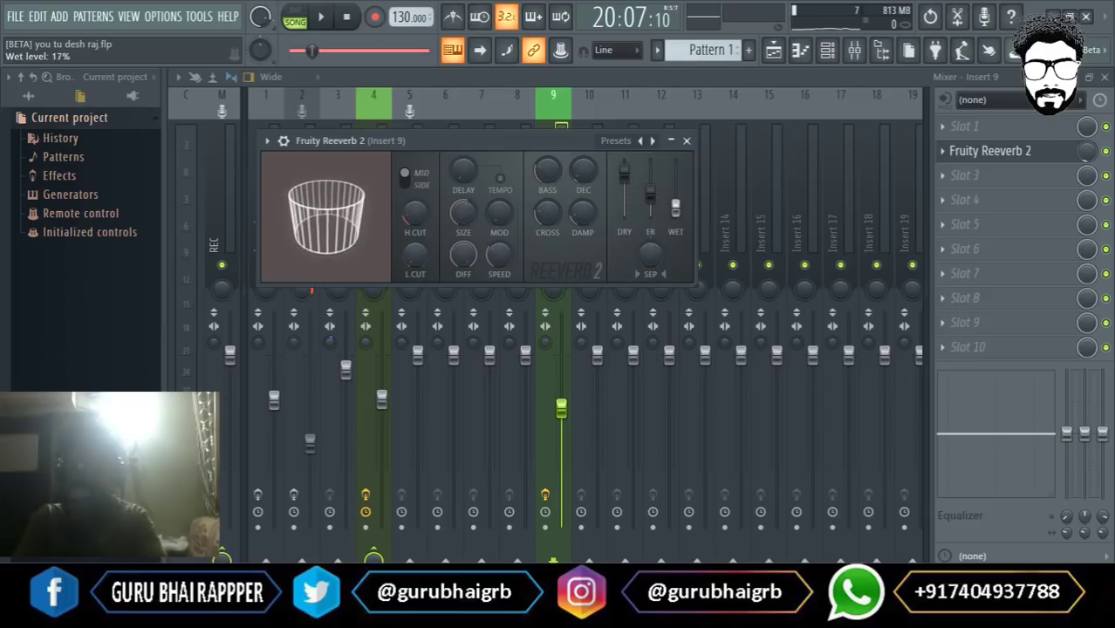
Set the wet level of Fruity Reeverb 2 to 26% while the song plays, stop playback, and close the reverb.
{"action": "scroll", "coordinate": [676, 214], "scroll_direction": "up", "scroll_amount": 2}
{"action": "key", "text": "space"}
{"action": "scroll", "coordinate": [675, 210], "scroll_direction": "up", "scroll_amount": 3}
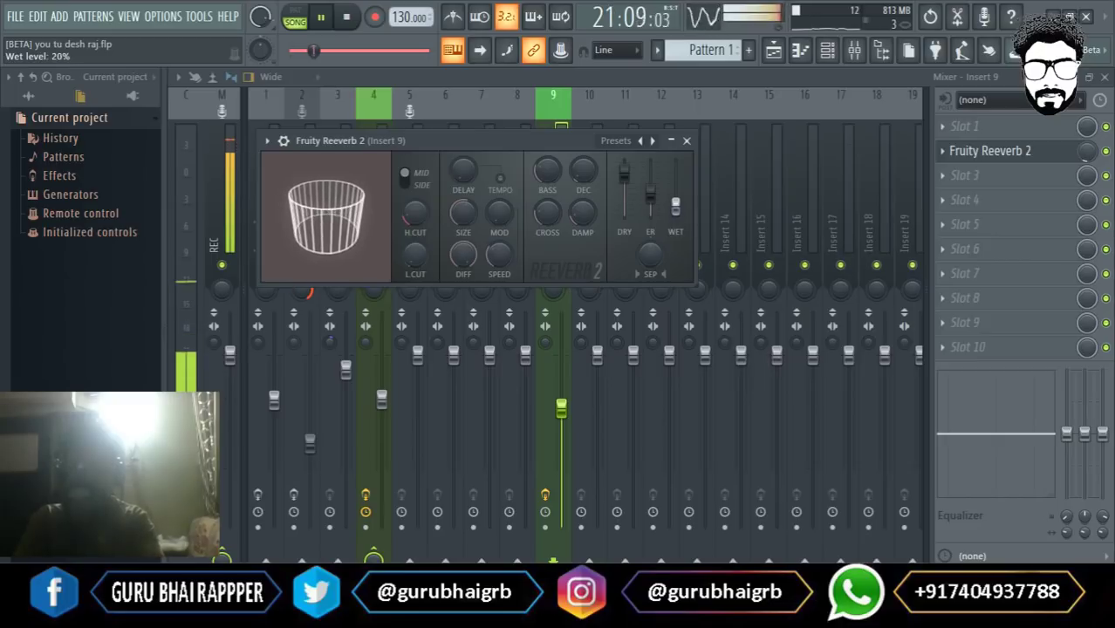
{"action": "scroll", "coordinate": [675, 206], "scroll_direction": "up", "scroll_amount": 5}
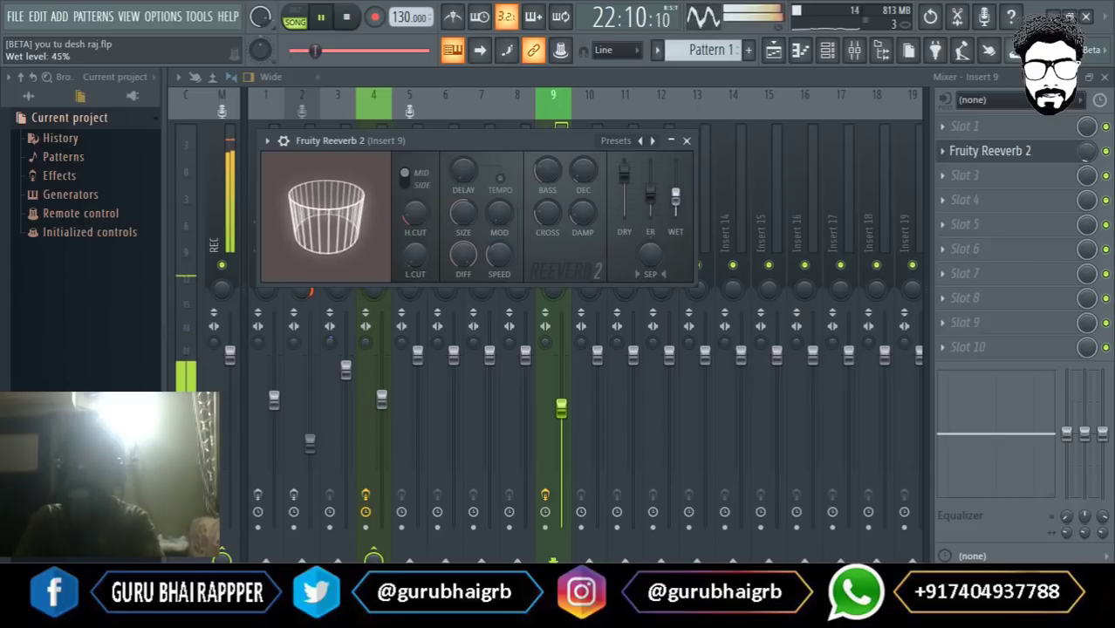
{"action": "scroll", "coordinate": [675, 206], "scroll_direction": "down", "scroll_amount": 2}
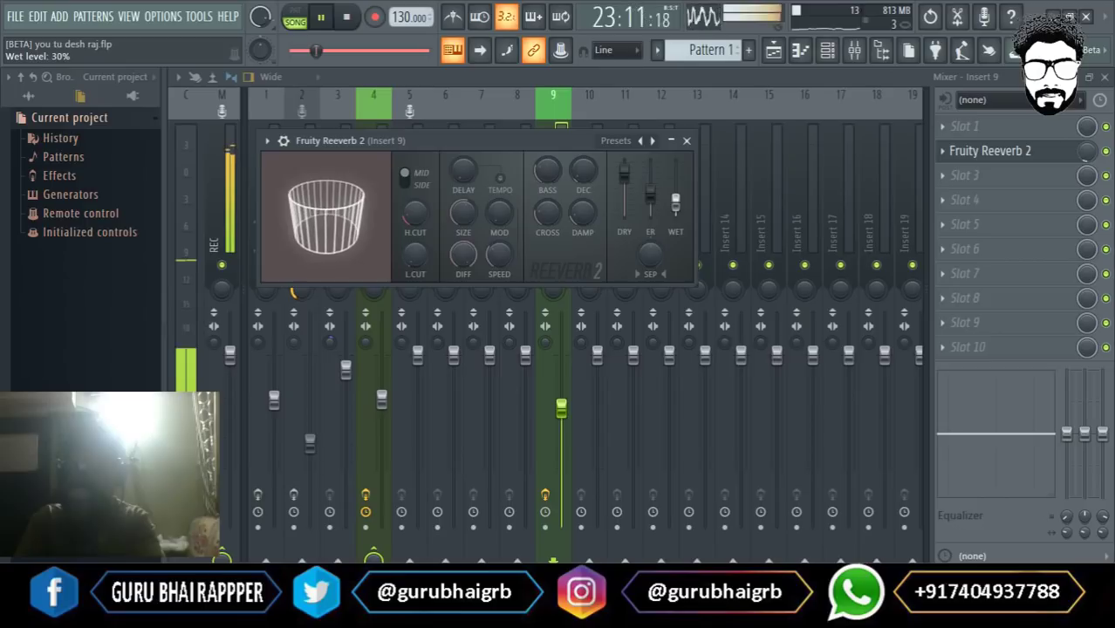
{"action": "scroll", "coordinate": [675, 206], "scroll_direction": "down", "scroll_amount": 1}
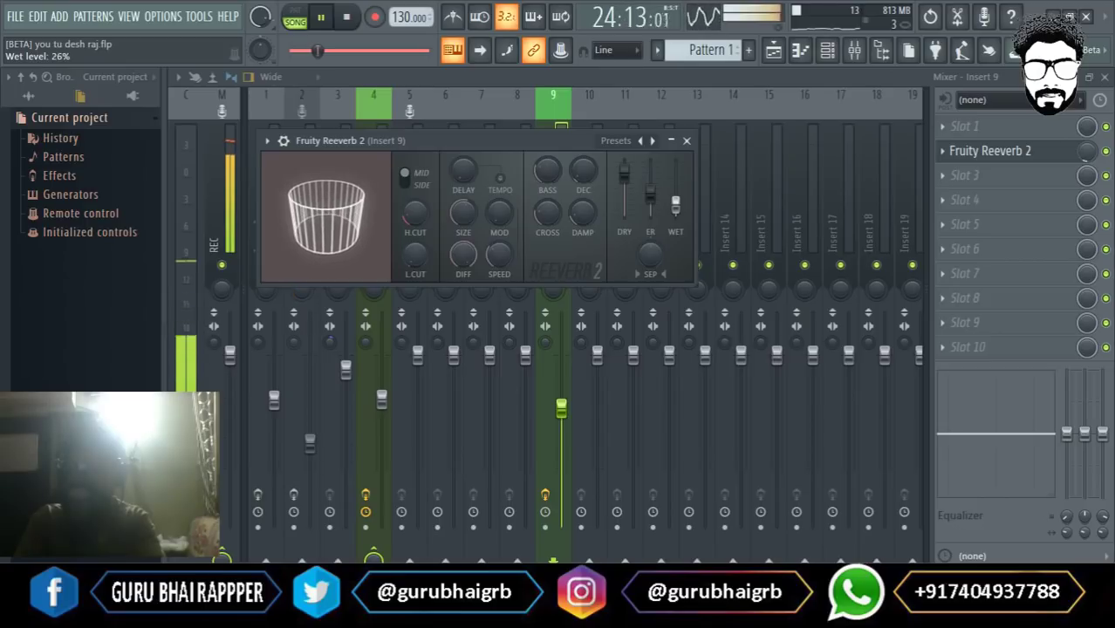
{"action": "key", "text": "space"}
{"action": "left_click", "coordinate": [687, 142]}
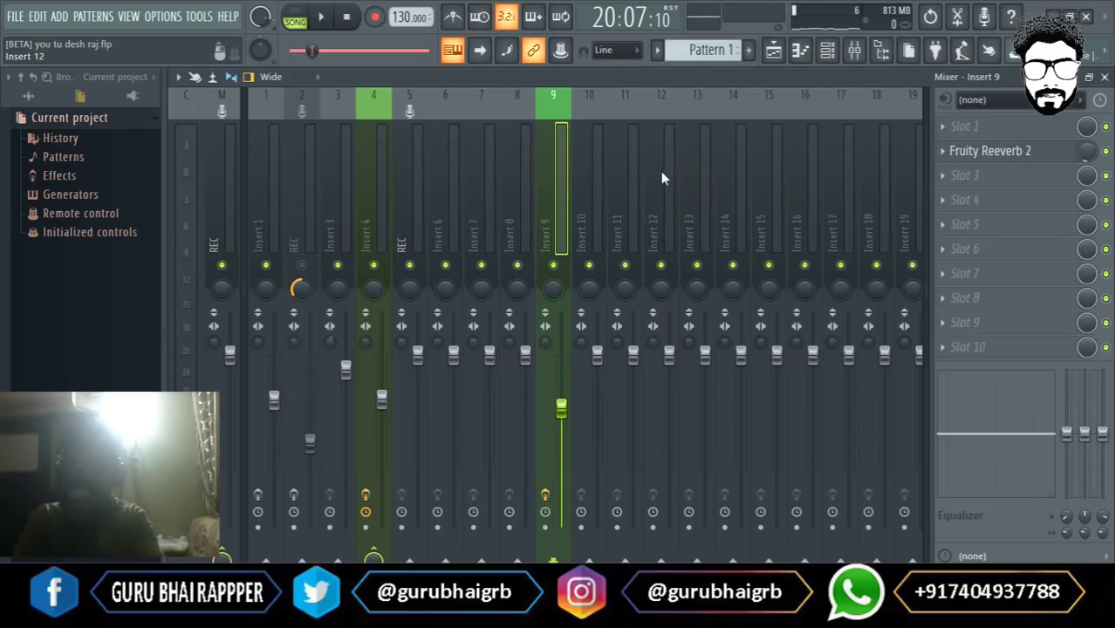
Load Fruity Delay Bank into slot 3 of Insert 9, set its mix level to 4%, and audition it in the song.
{"action": "left_click", "coordinate": [987, 180]}
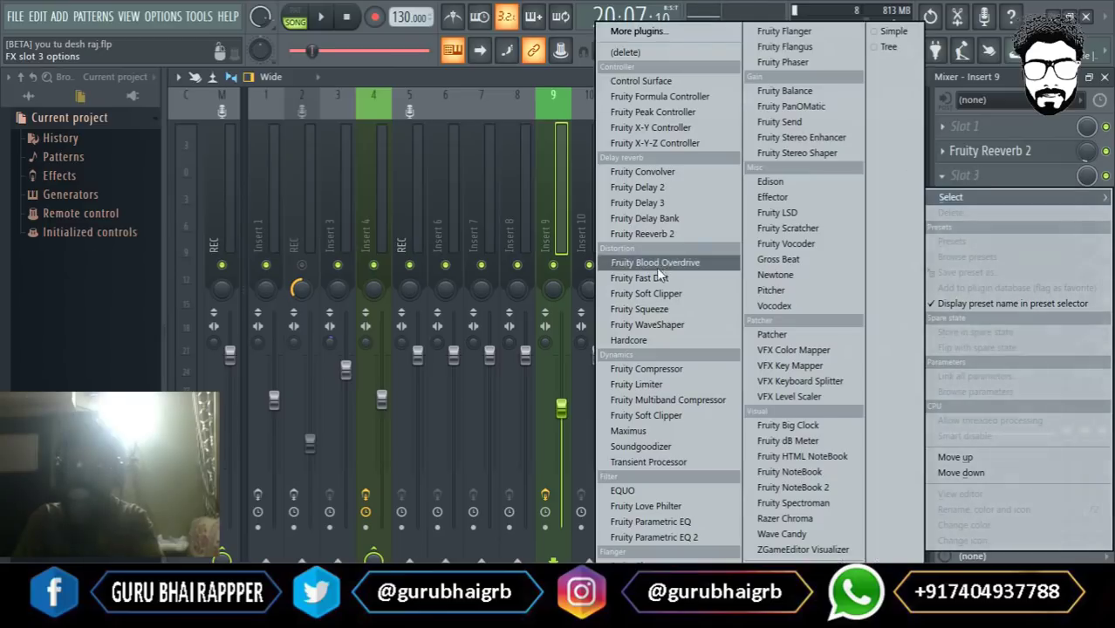
{"action": "left_click", "coordinate": [678, 219]}
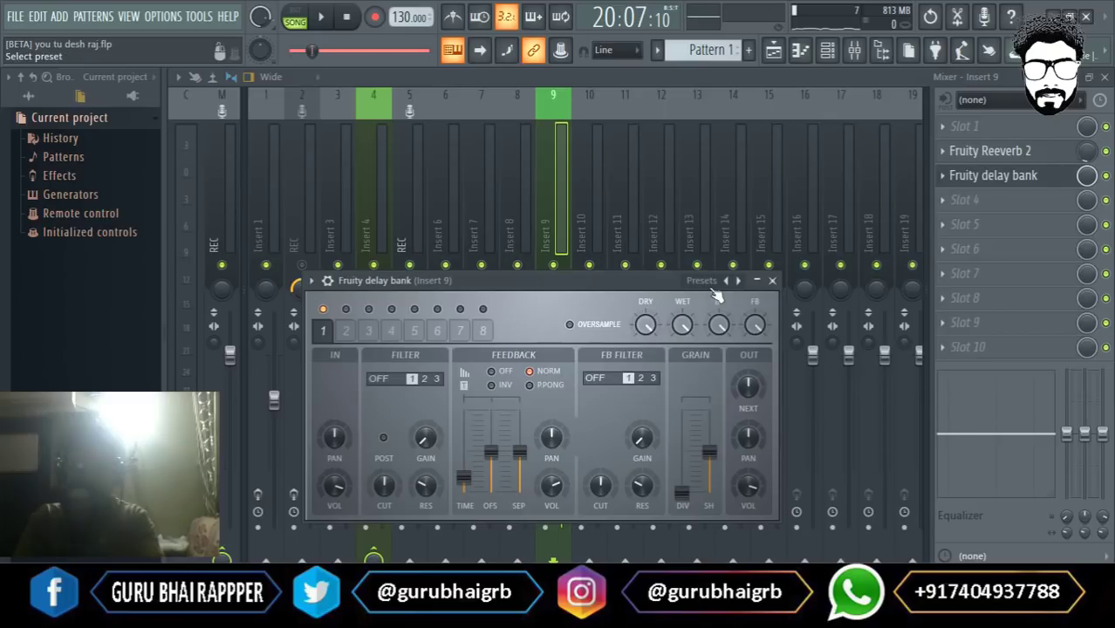
{"action": "key", "text": "space"}
{"action": "key", "text": "space"}
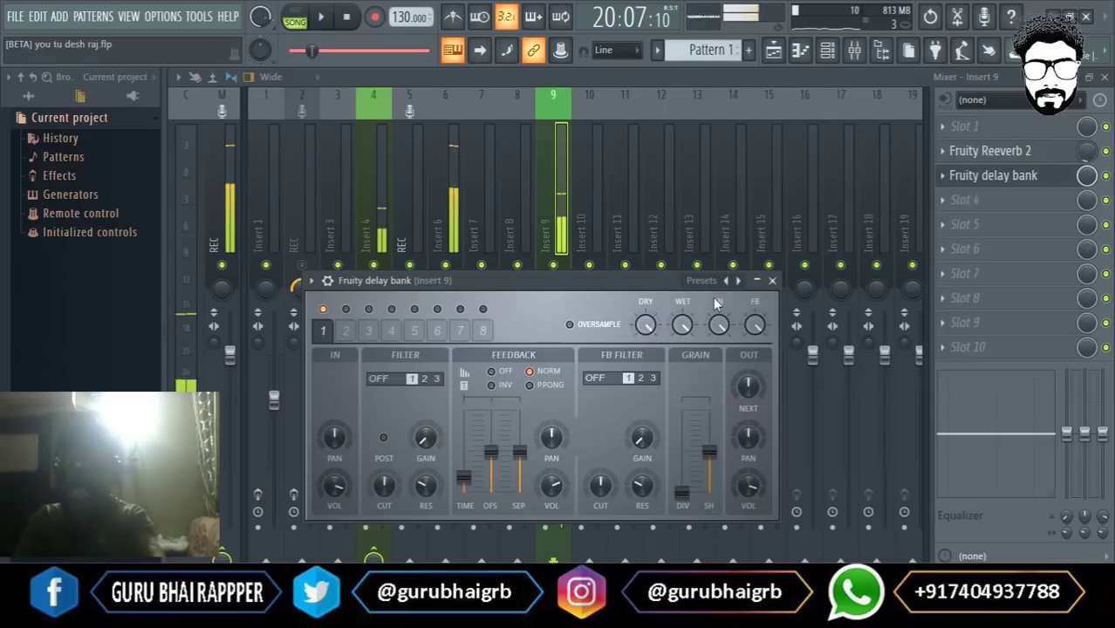
{"action": "left_click", "coordinate": [771, 281]}
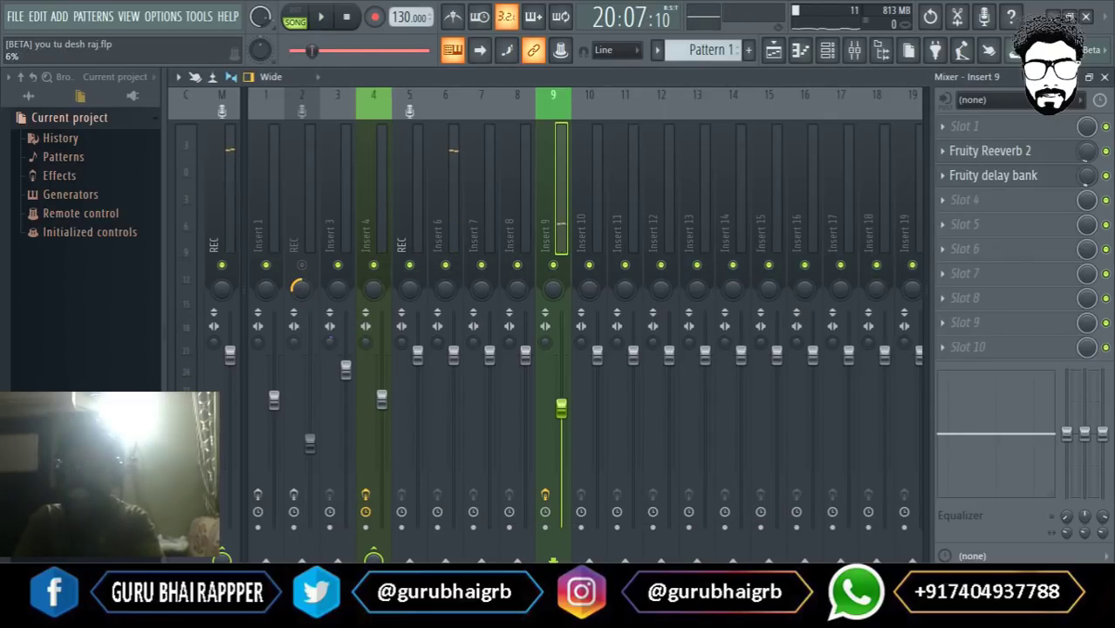
{"action": "key", "text": "space"}
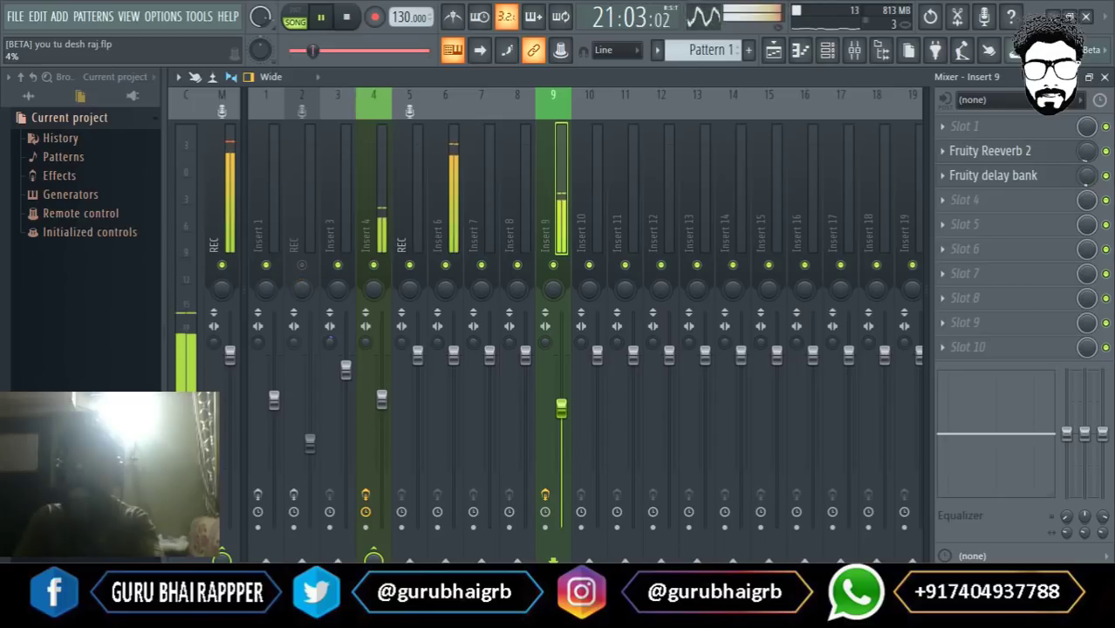
{"action": "key", "text": "space"}
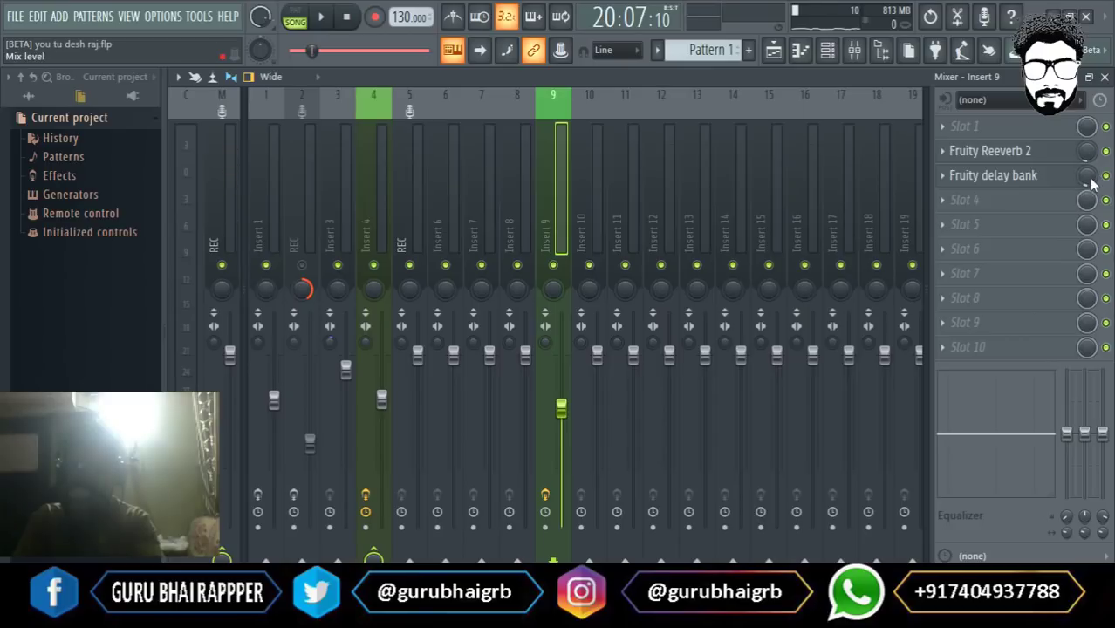
Play the song briefly with the mixer closed to hear the vocal with delay, stop playback, and reopen the mixer.
{"action": "left_click", "coordinate": [1104, 77]}
{"action": "key", "text": "space"}
{"action": "scroll", "coordinate": [613, 119], "scroll_direction": "down", "scroll_amount": 2}
{"action": "key", "text": "space"}
{"action": "left_click", "coordinate": [858, 58]}
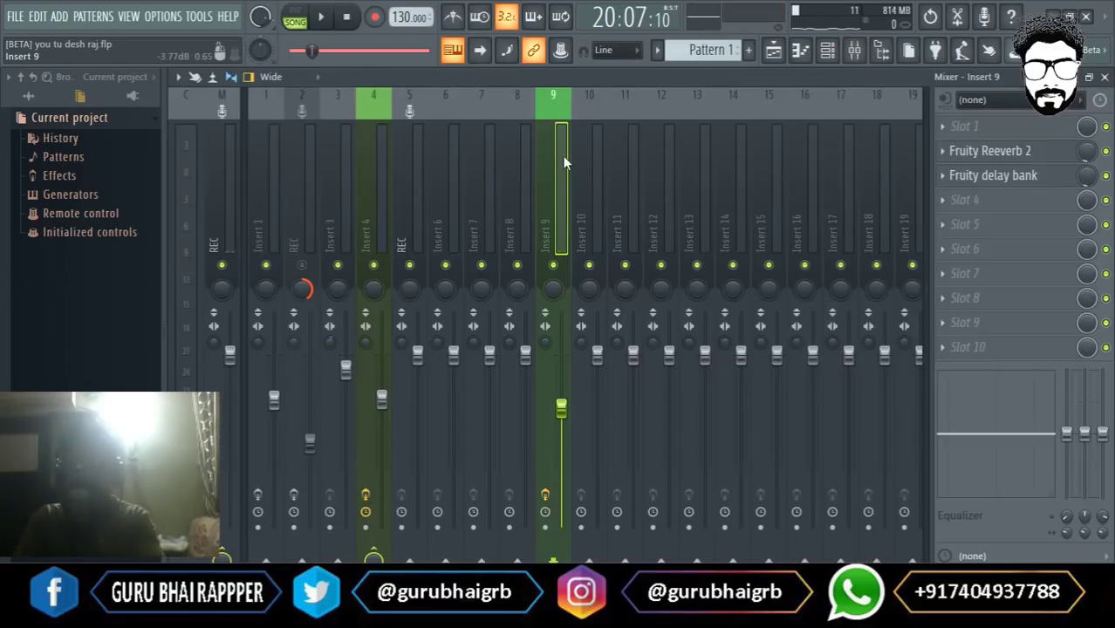
Review the Fruity Compressor settings on Insert 4 while playing the song, stop playback, and close the compressor.
{"action": "left_click", "coordinate": [384, 182]}
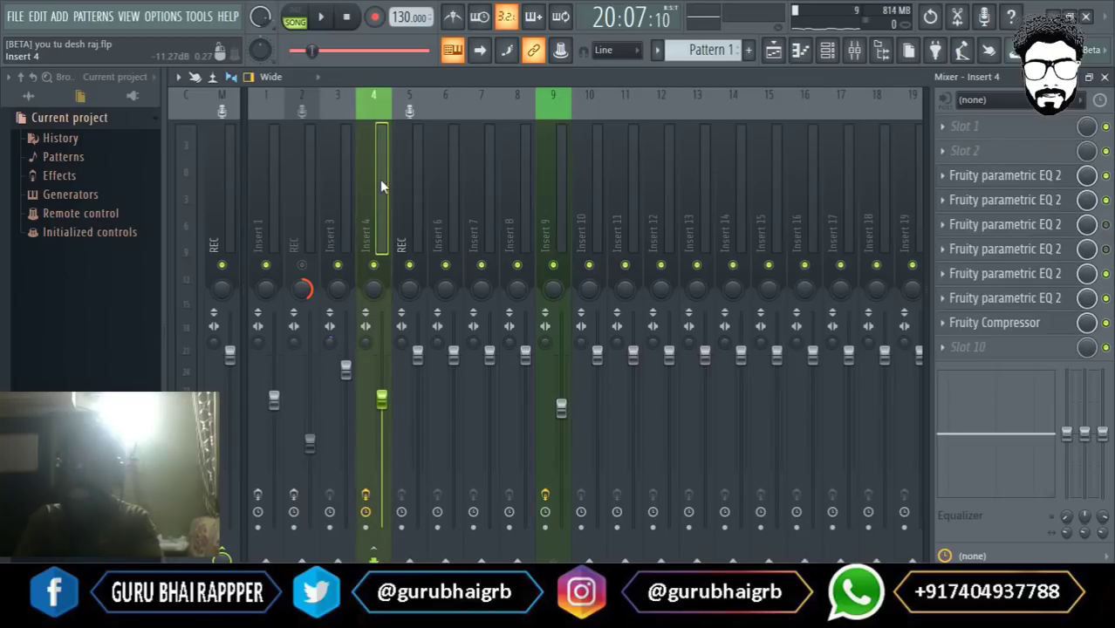
{"action": "left_click", "coordinate": [1029, 324]}
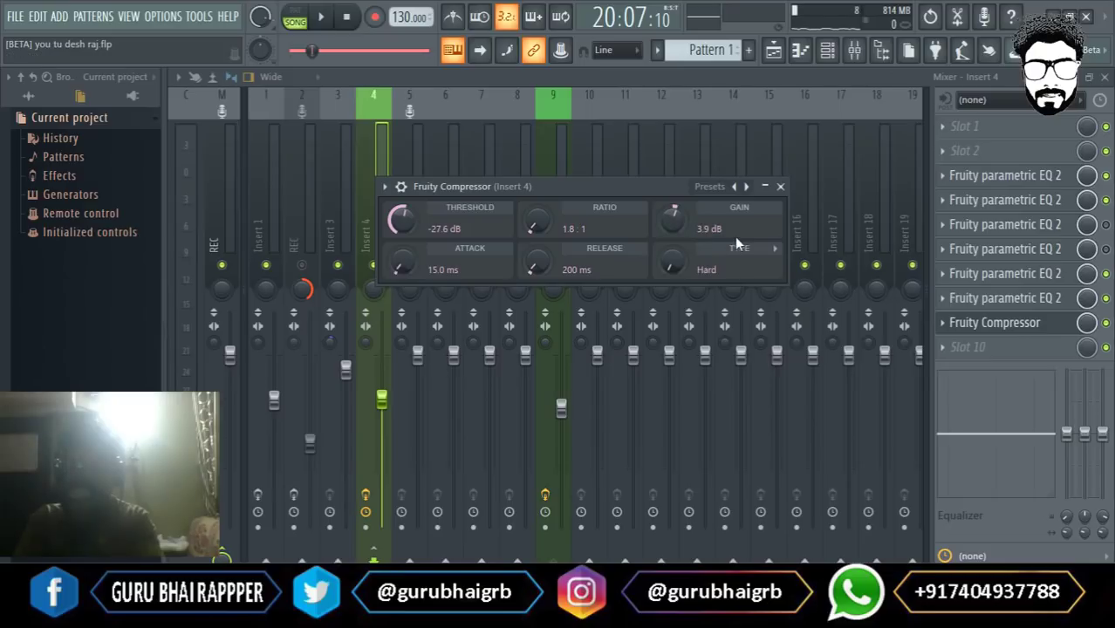
{"action": "key", "text": "space"}
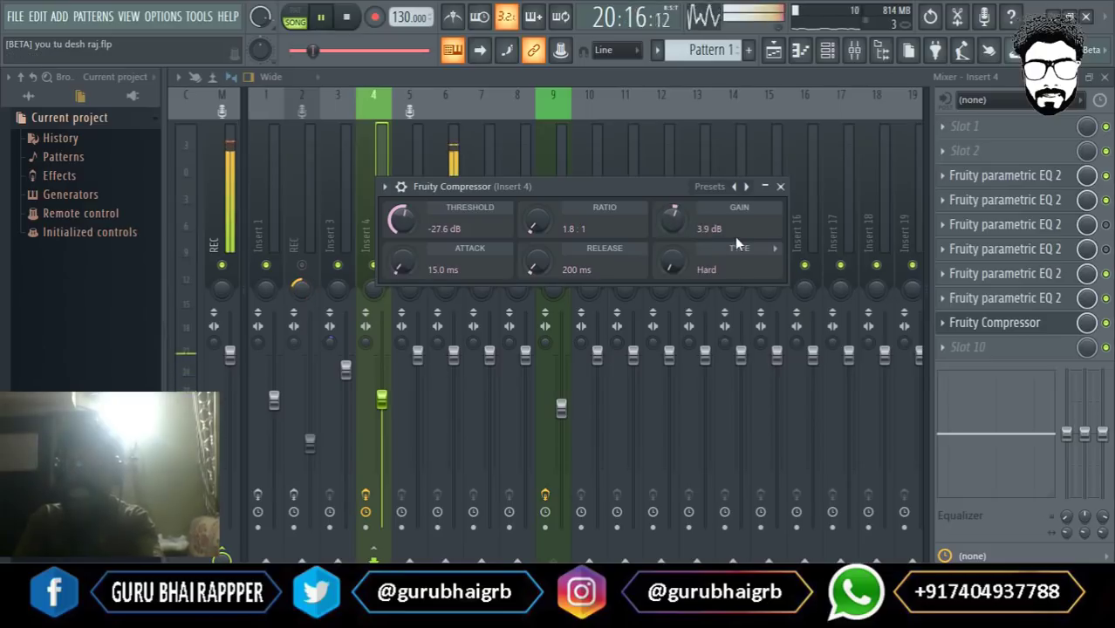
{"action": "key", "text": "space"}
{"action": "left_click", "coordinate": [780, 186]}
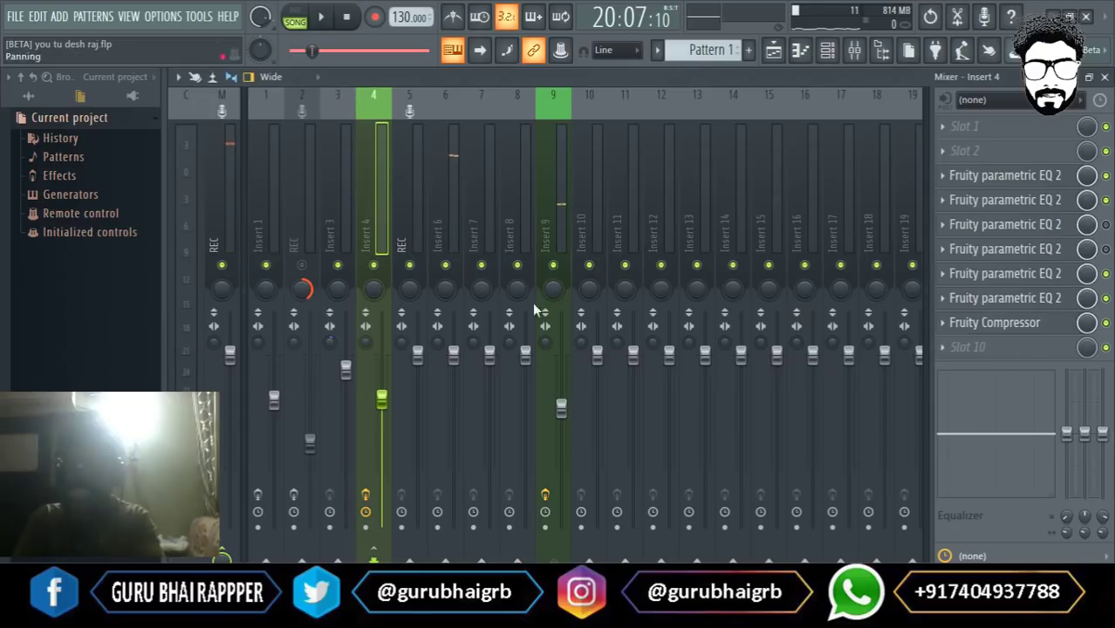
During playback, move the band 7 high shelf of Insert 4's slot 8 EQ to a lower frequency with only a slight cut.
{"action": "left_click", "coordinate": [1038, 300]}
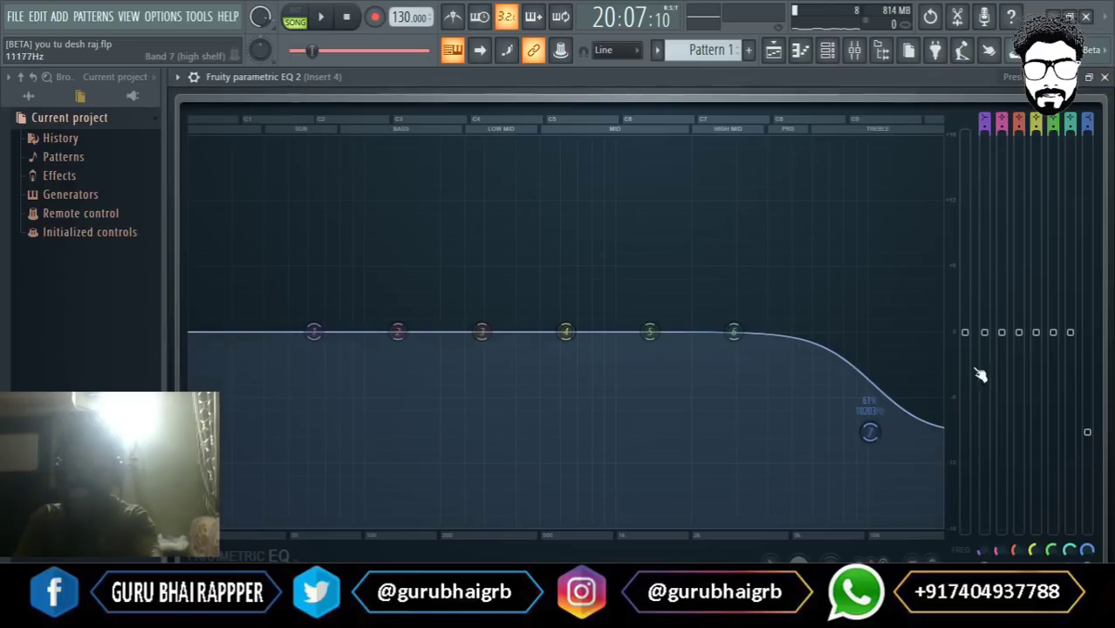
{"action": "left_click", "coordinate": [1103, 77]}
{"action": "left_click", "coordinate": [1053, 301]}
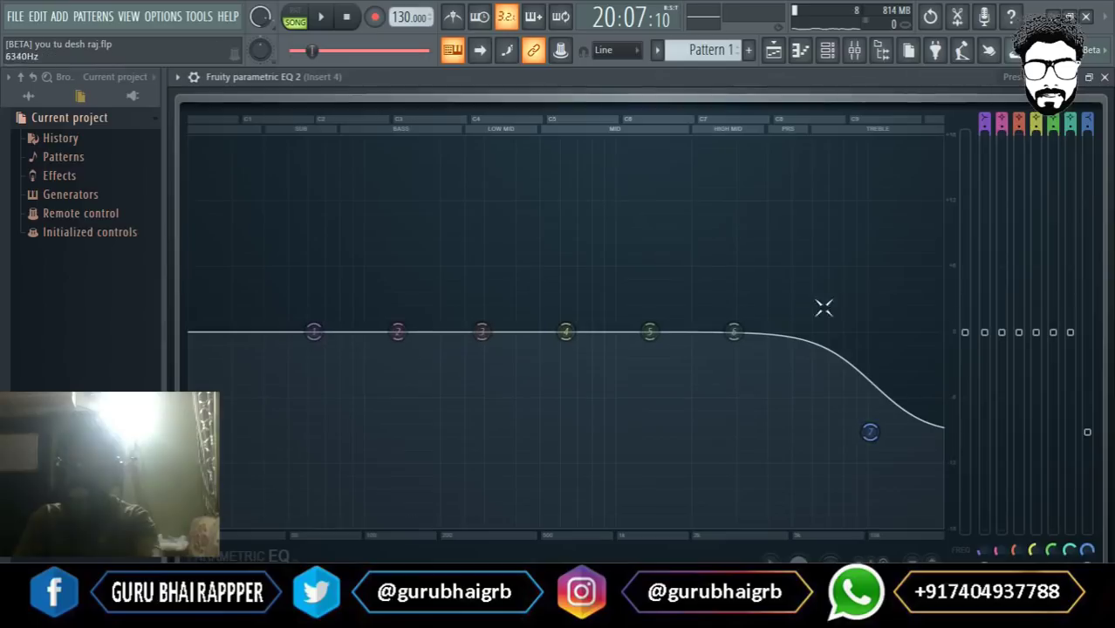
{"action": "key", "text": "space"}
{"action": "left_click_drag", "start_coordinate": [871, 432], "coordinate": [823, 340]}
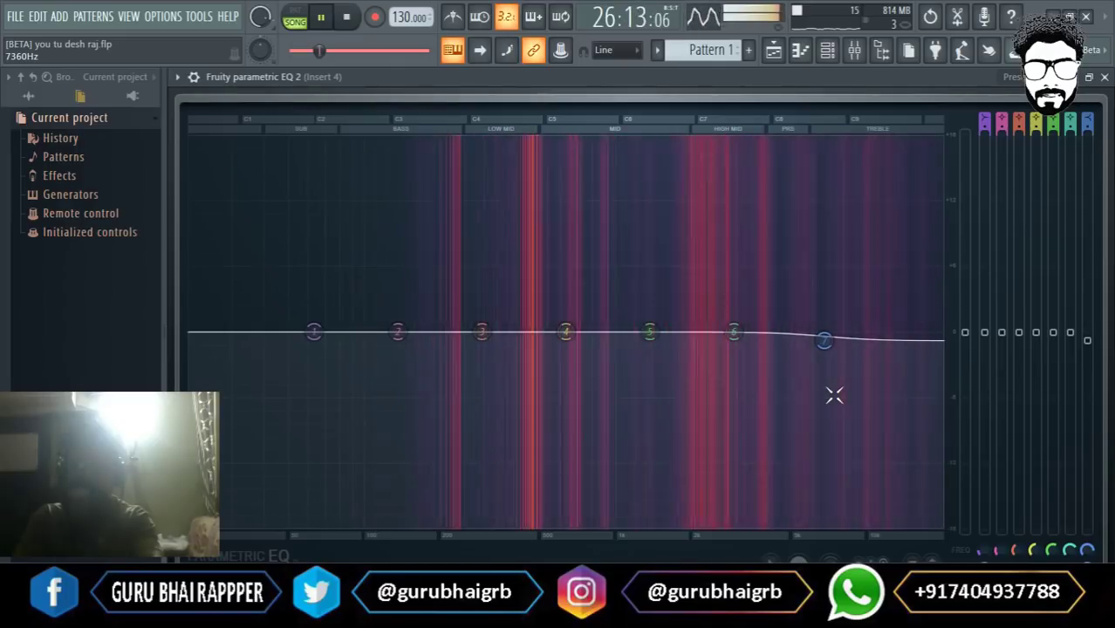
{"action": "left_click", "coordinate": [1103, 78]}
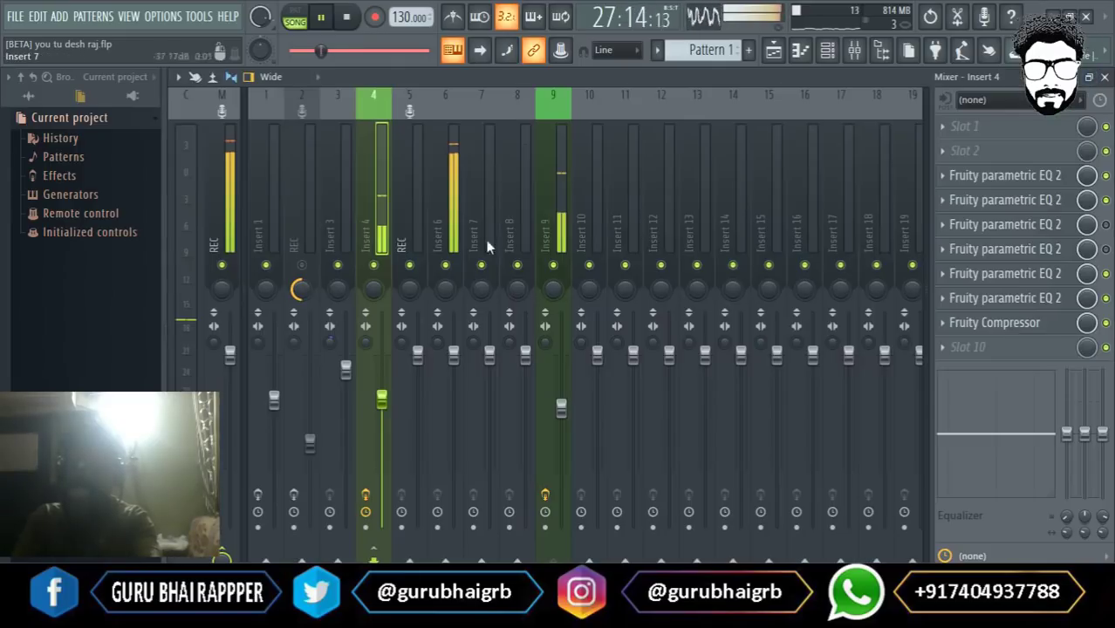
{"action": "key", "text": "space"}
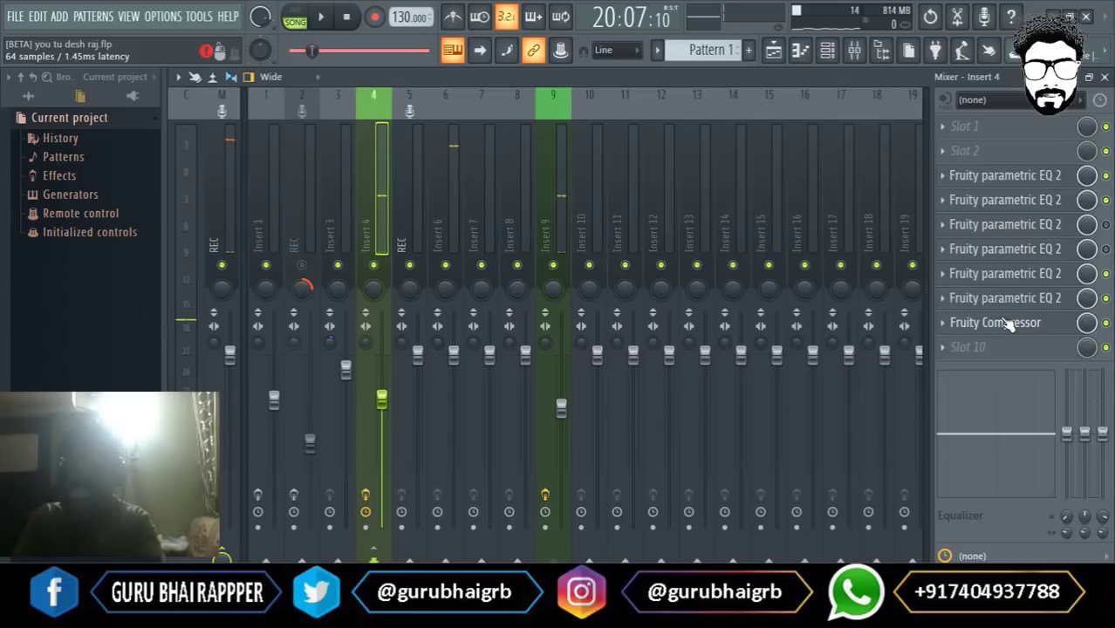
Raise the gain of Insert 4's Fruity Compressor to 9.3 dB during playback, close the plugin, and stop the song.
{"action": "left_click", "coordinate": [1009, 324]}
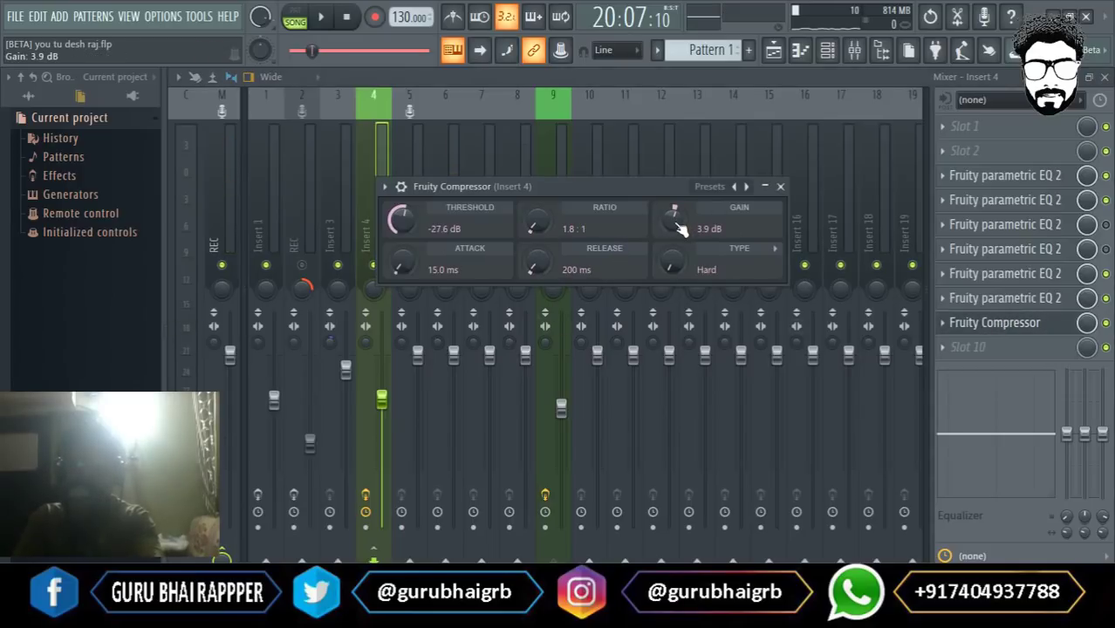
{"action": "key", "text": "space"}
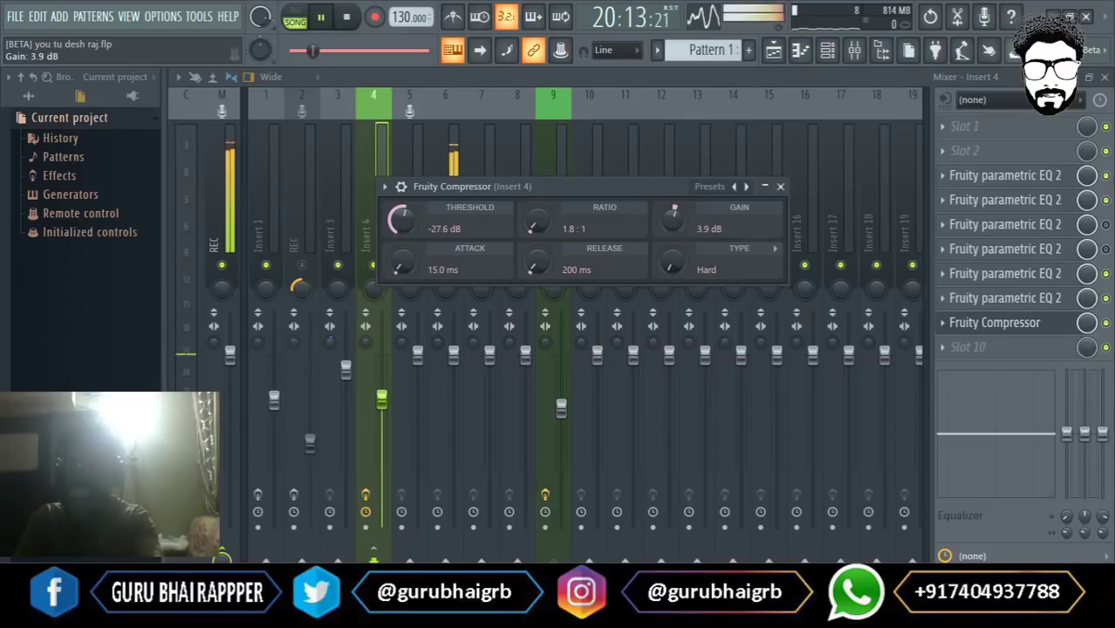
{"action": "scroll", "coordinate": [675, 213], "scroll_direction": "up", "scroll_amount": 5}
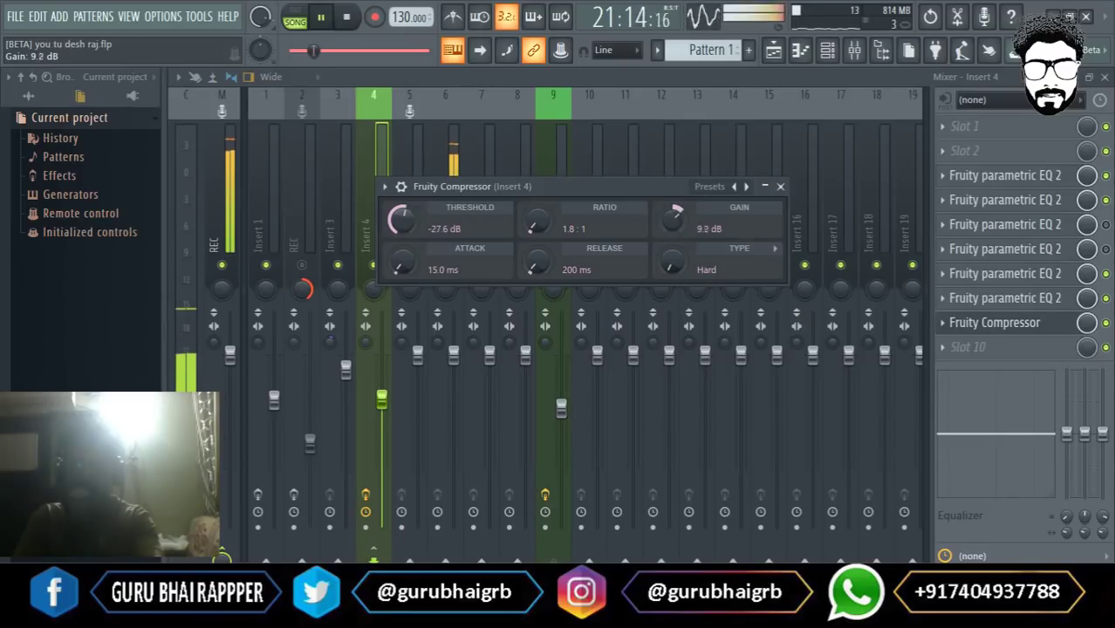
{"action": "scroll", "coordinate": [672, 220], "scroll_direction": "down", "scroll_amount": 1}
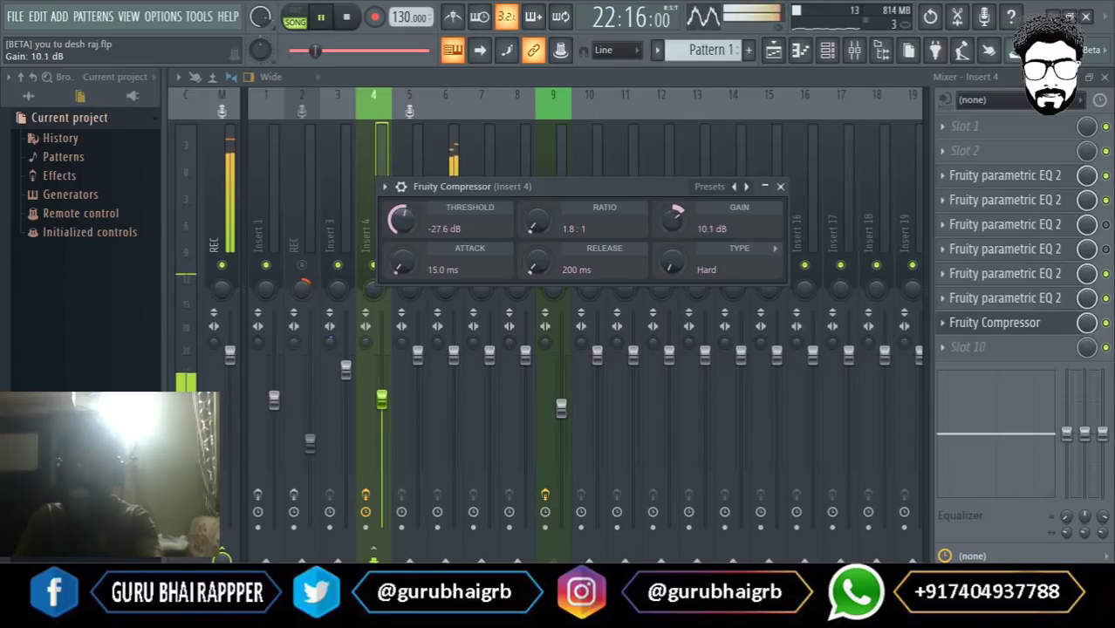
{"action": "scroll", "coordinate": [672, 220], "scroll_direction": "down", "scroll_amount": 1}
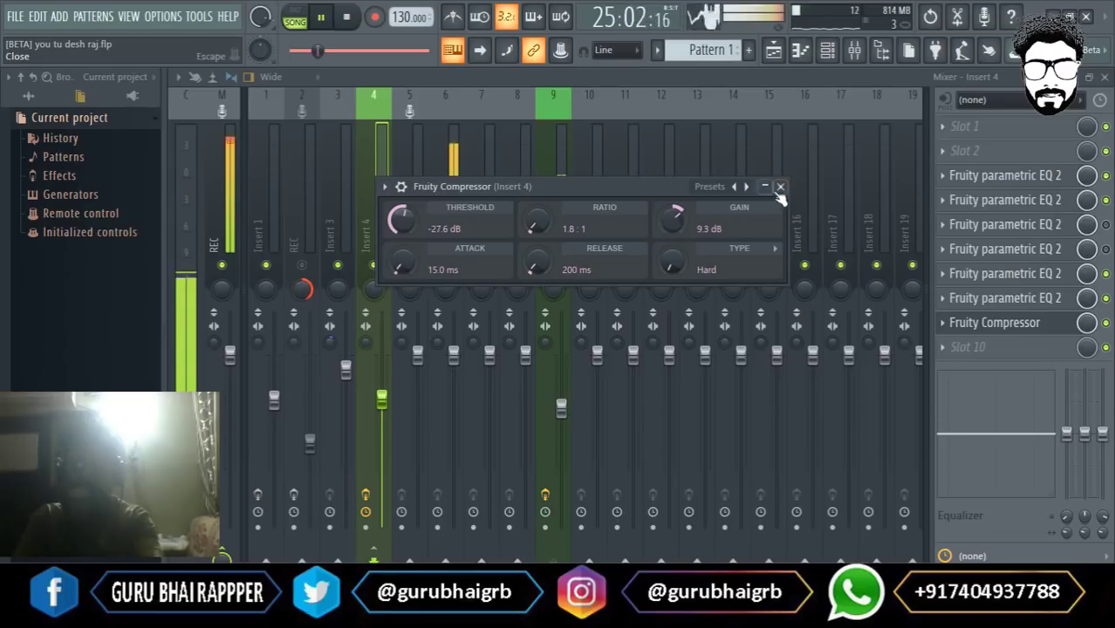
{"action": "left_click", "coordinate": [780, 186]}
{"action": "key", "text": "space"}
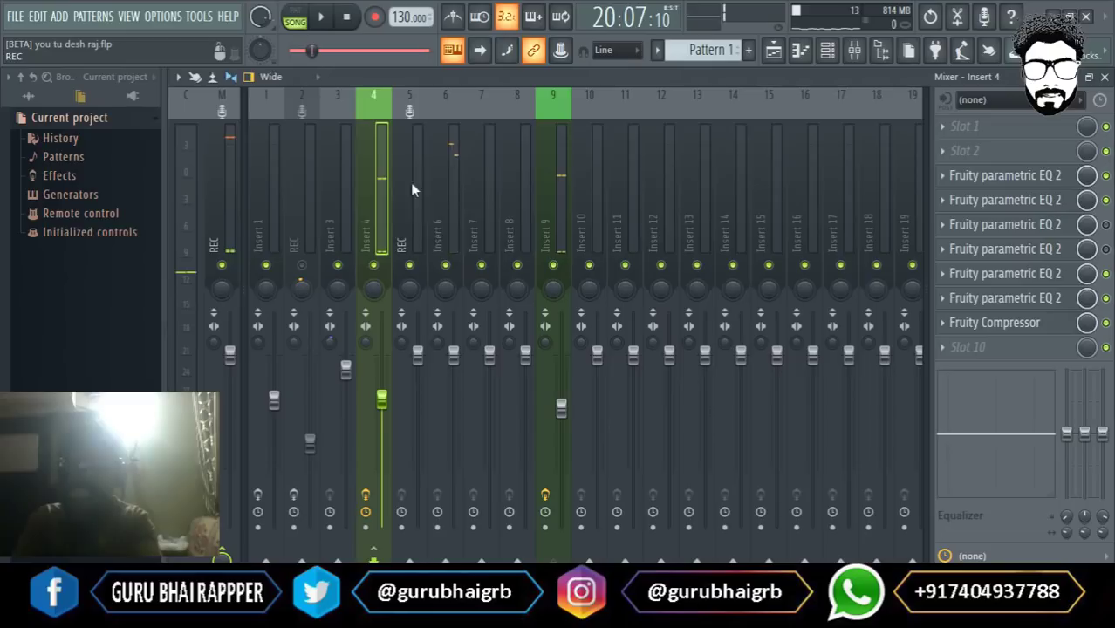
Load Fruity Limiter into slot 10 of Insert 4, start playback, and move the plugin window up over the mixer tracks.
{"action": "left_click", "coordinate": [554, 195]}
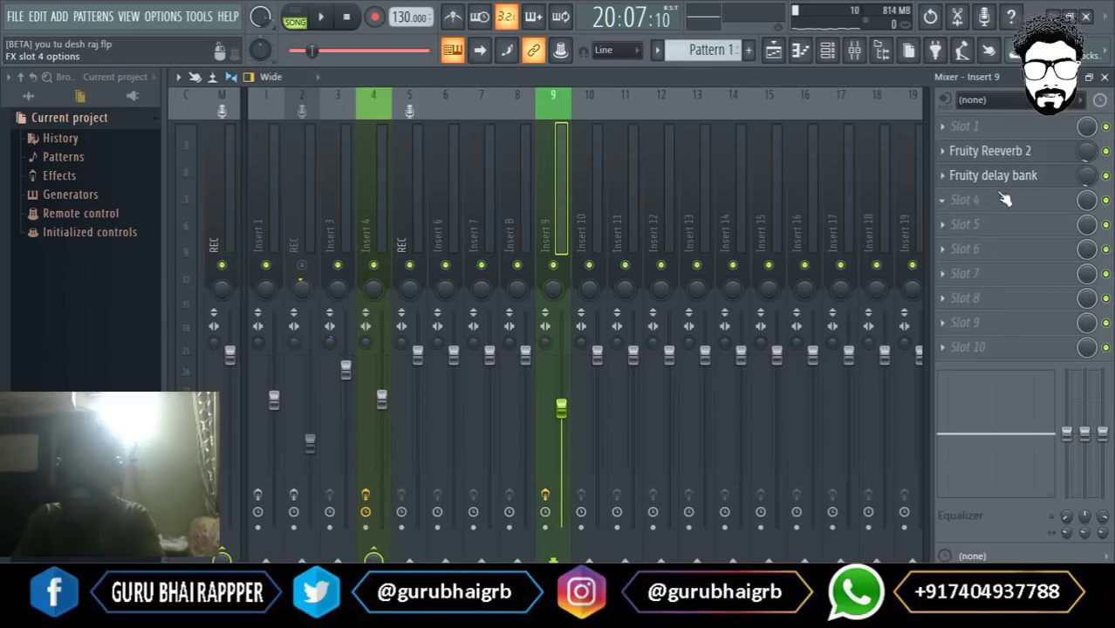
{"action": "left_click", "coordinate": [366, 229]}
{"action": "left_click", "coordinate": [994, 347]}
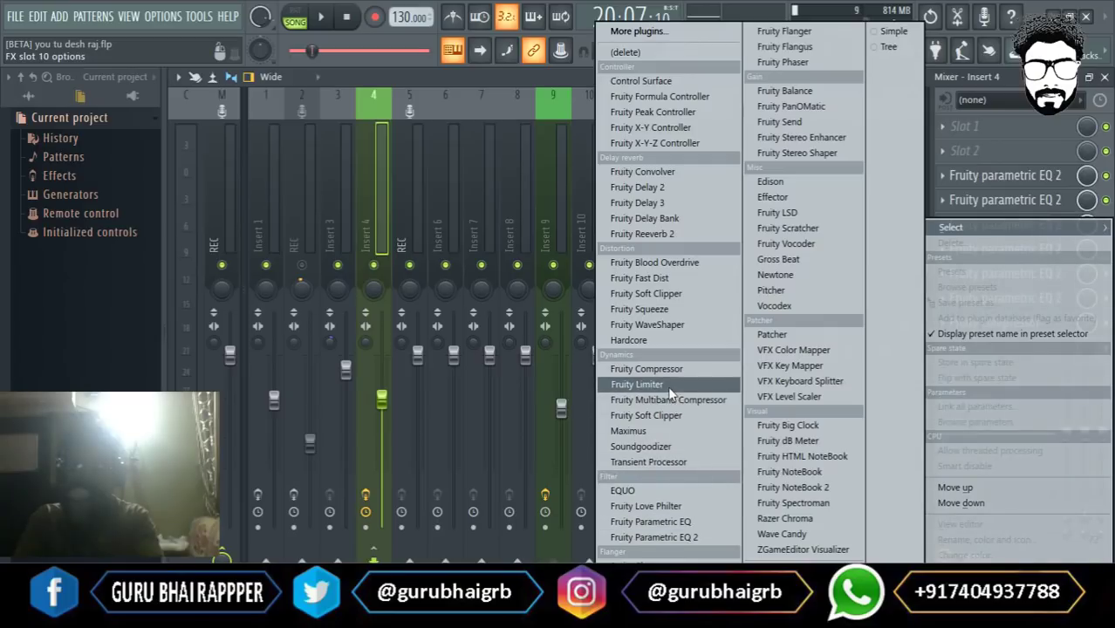
{"action": "left_click", "coordinate": [636, 384]}
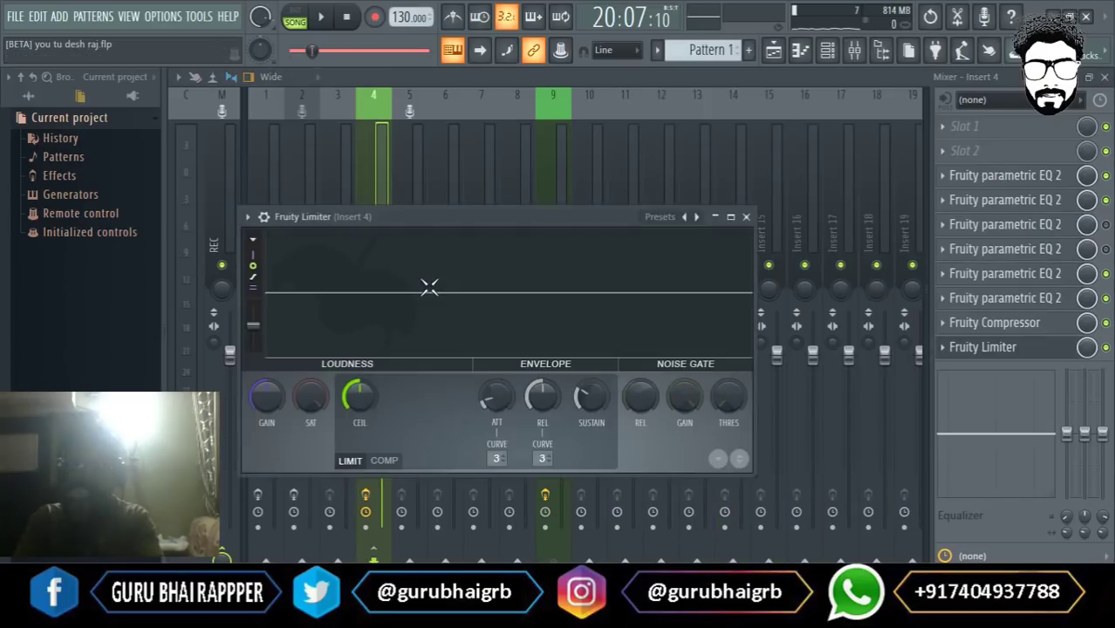
{"action": "left_click", "coordinate": [323, 17]}
{"action": "left_click_drag", "start_coordinate": [449, 215], "coordinate": [453, 101]}
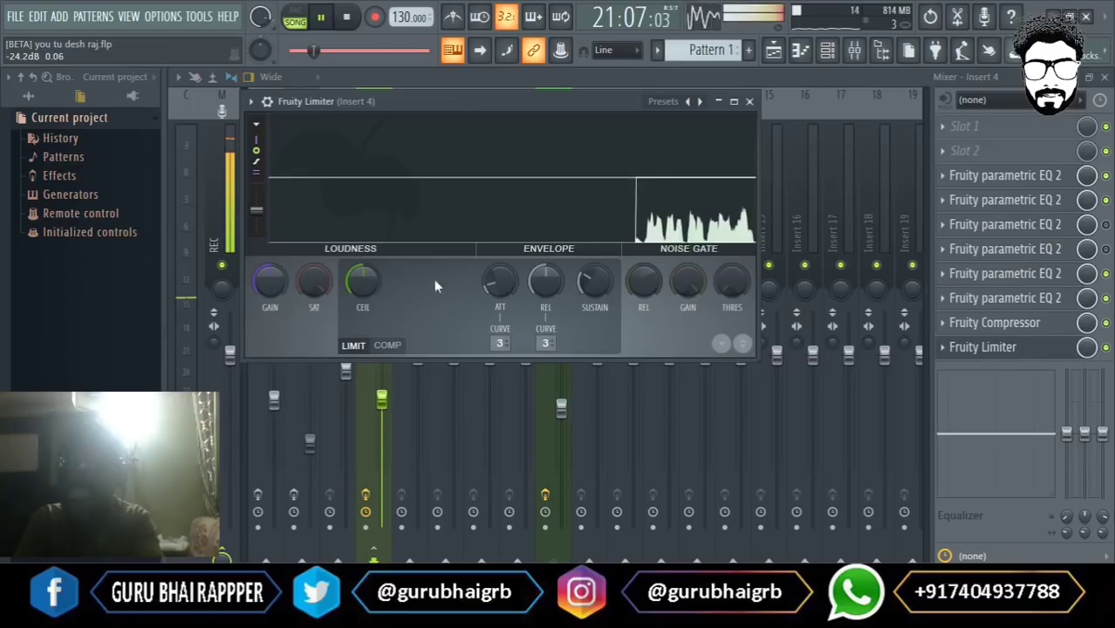
Switch Fruity Limiter to compressor mode, set its threshold to -14.9 dB, and raise the knee and ratio.
{"action": "left_click", "coordinate": [389, 346]}
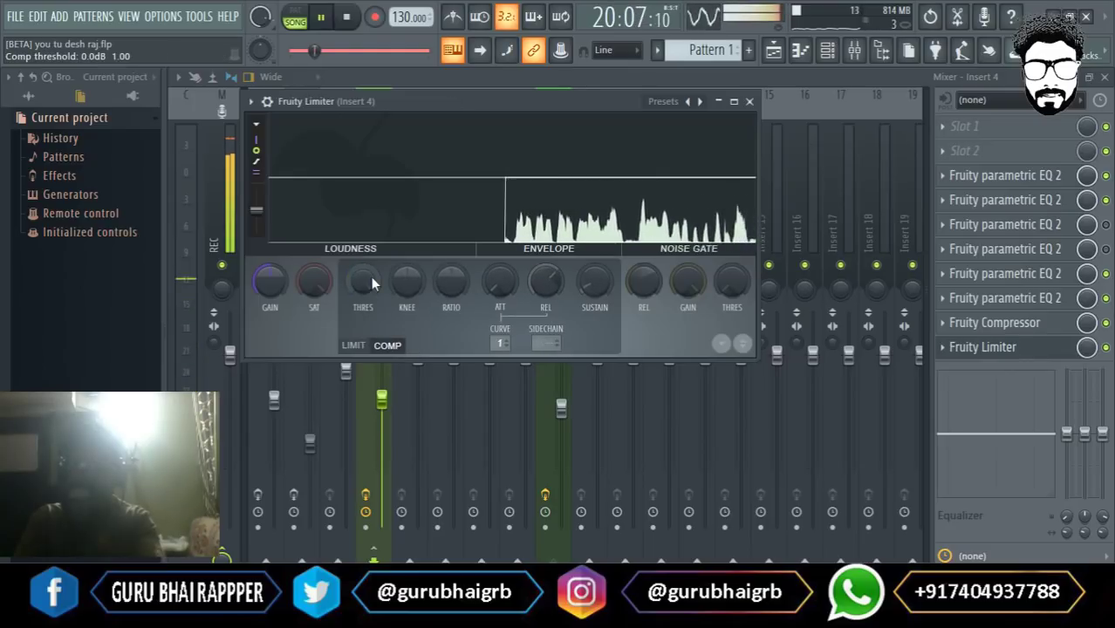
{"action": "key", "text": "space"}
{"action": "mouse_move", "coordinate": [370, 288]}
{"action": "left_mouse_down"}
{"action": "mouse_move", "coordinate": [370, 319]}
{"action": "mouse_move", "coordinate": [362, 290]}
{"action": "left_mouse_up"}
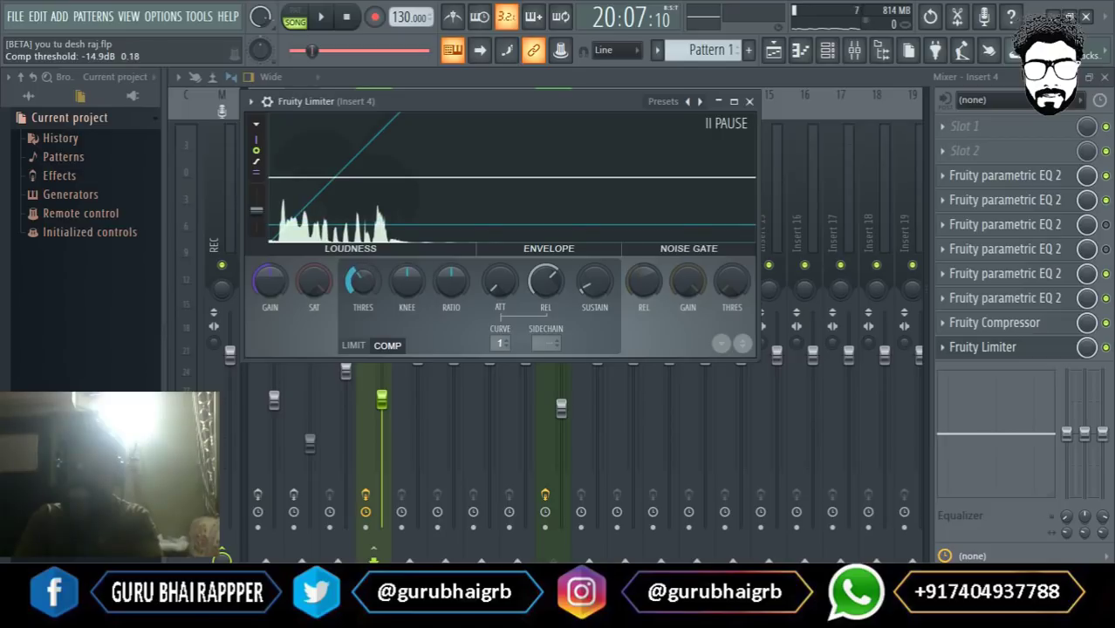
{"action": "left_click_drag", "start_coordinate": [450, 280], "coordinate": [451, 271]}
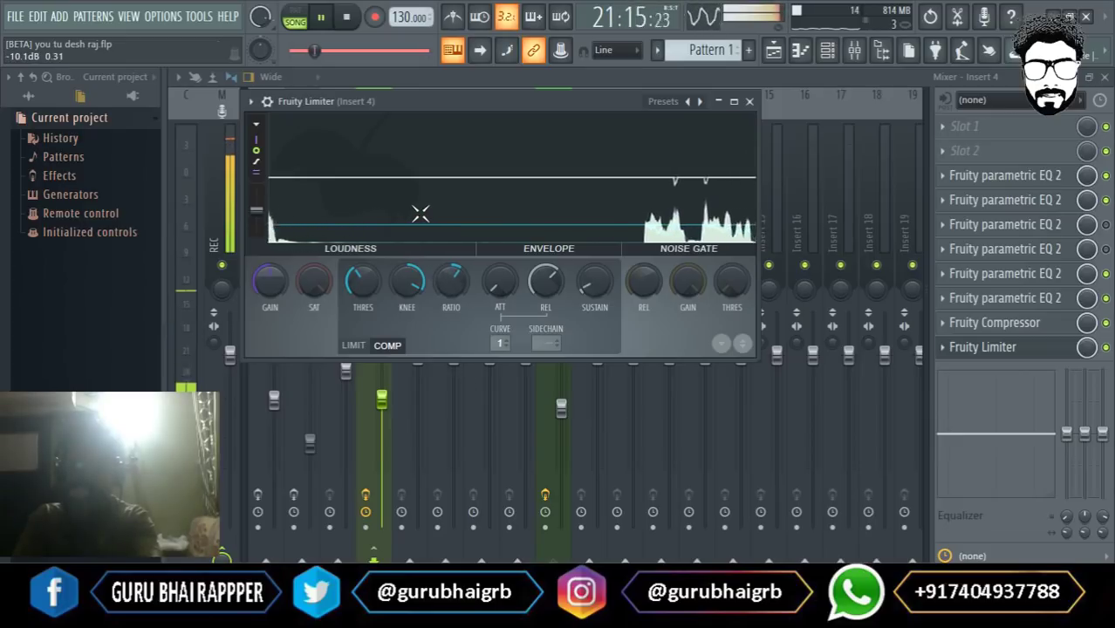
Maximize the Fruity Limiter window and play the song to examine the compression on the vocal waveform.
{"action": "key", "text": "space"}
{"action": "left_click", "coordinate": [435, 213]}
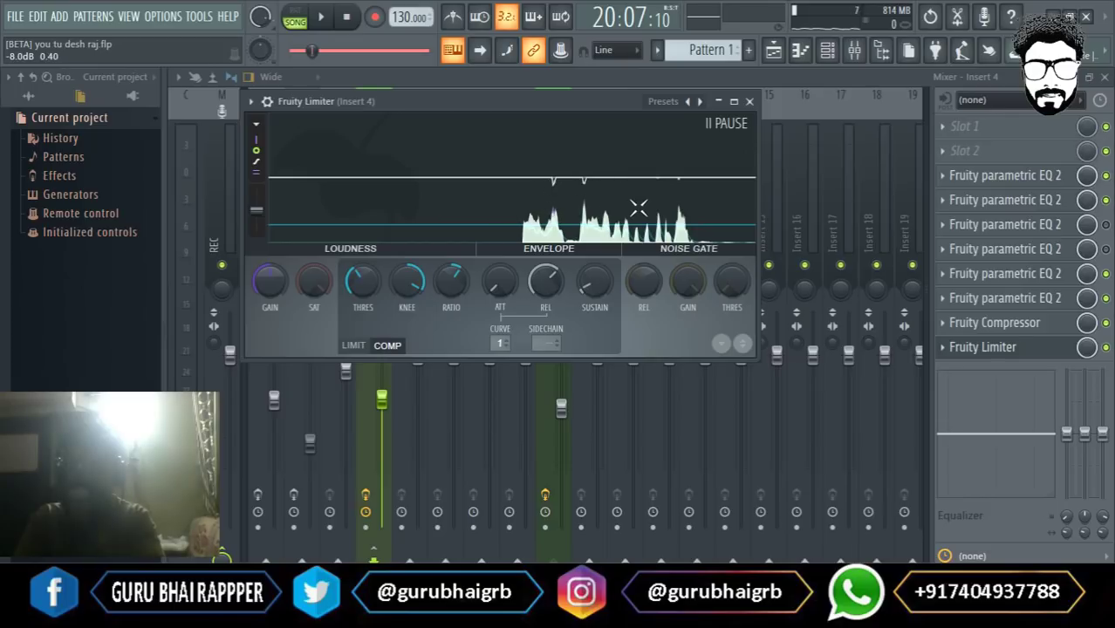
{"action": "left_click", "coordinate": [733, 101]}
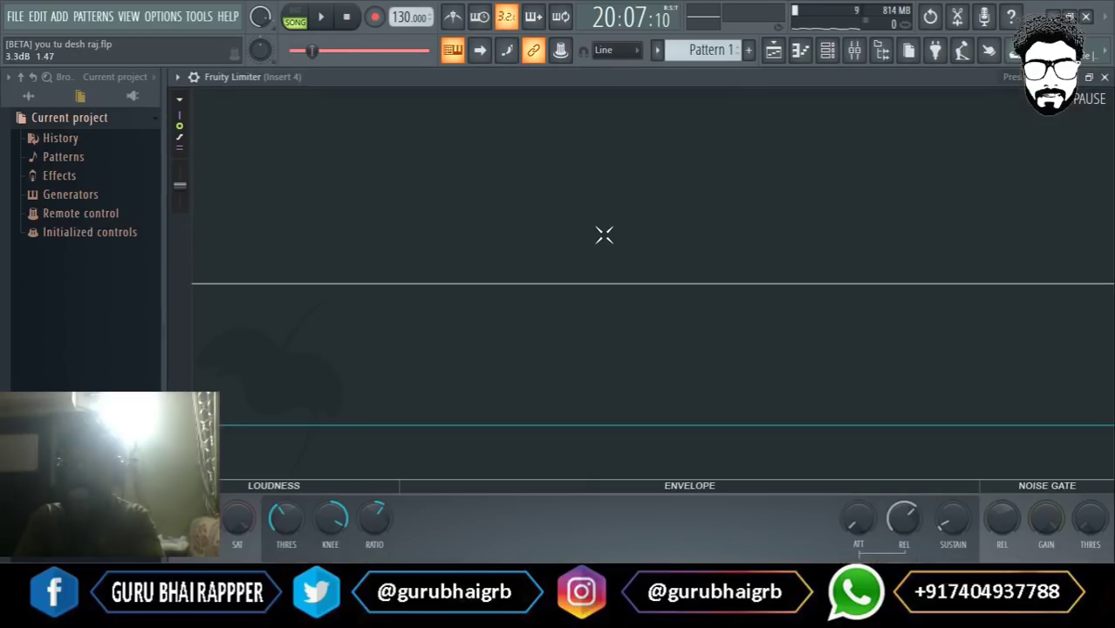
{"action": "key", "text": "space"}
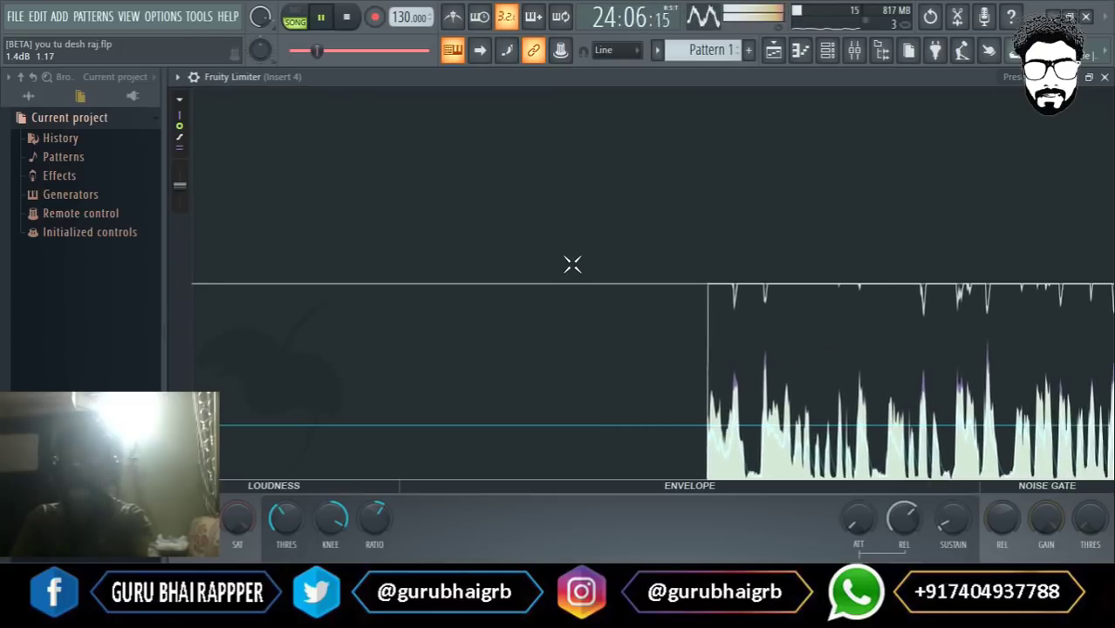
{"action": "key", "text": "space"}
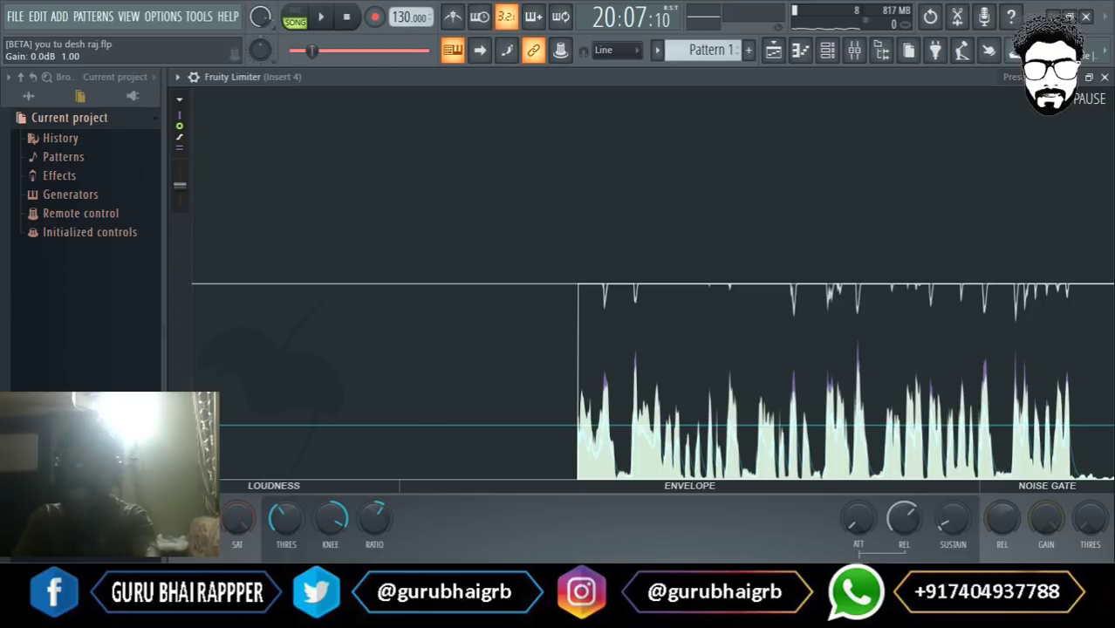
{"action": "key", "text": "space"}
{"action": "key", "text": "space"}
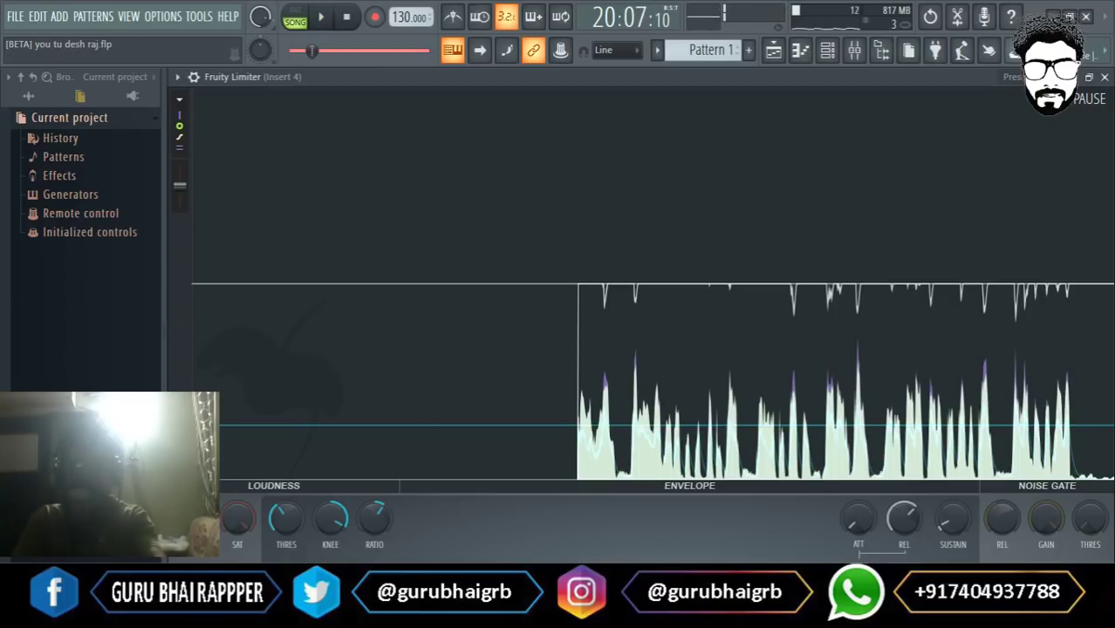
Raise Fruity Limiter's gain while the song plays, fine-tune it, and stop playback.
{"action": "key", "text": "space"}
{"action": "mouse_move", "coordinate": [194, 518]}
{"action": "left_mouse_down"}
{"action": "mouse_move", "coordinate": [193, 483]}
{"action": "mouse_move", "coordinate": [194, 496]}
{"action": "left_mouse_up"}
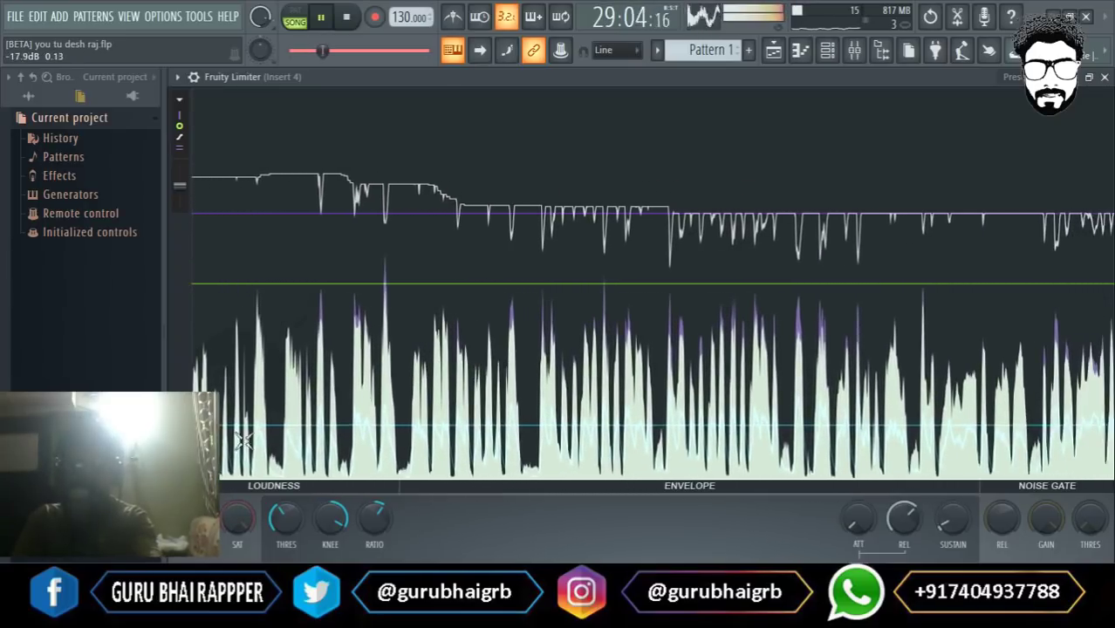
{"action": "left_click_drag", "start_coordinate": [192, 519], "coordinate": [193, 521]}
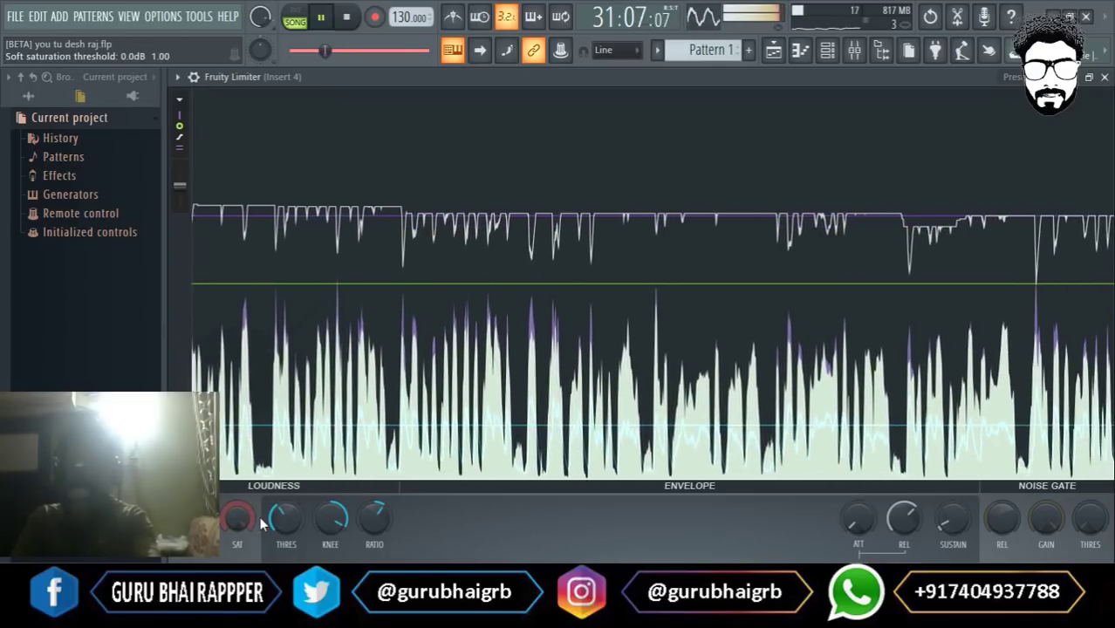
{"action": "key", "text": "space"}
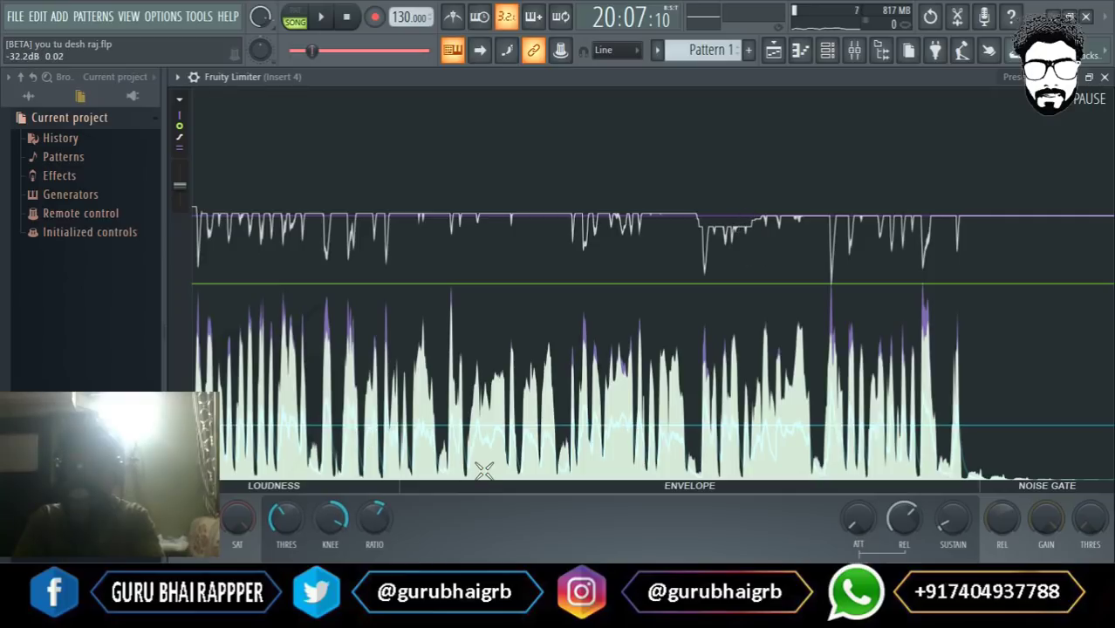
Lower Fruity Limiter's compressor threshold to -25.5 dB and audition the heavier compression on the vocal.
{"action": "left_click_drag", "start_coordinate": [287, 519], "coordinate": [286, 558]}
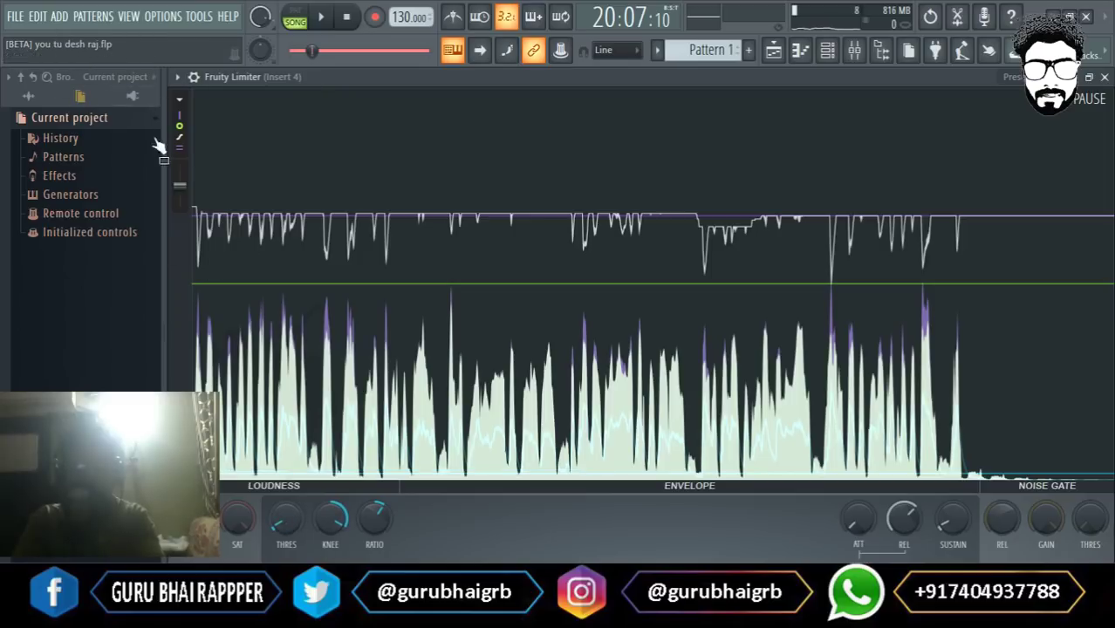
{"action": "mouse_move", "coordinate": [288, 520]}
{"action": "left_mouse_down"}
{"action": "mouse_move", "coordinate": [288, 497]}
{"action": "mouse_move", "coordinate": [289, 519]}
{"action": "left_mouse_up"}
{"action": "key", "text": "space"}
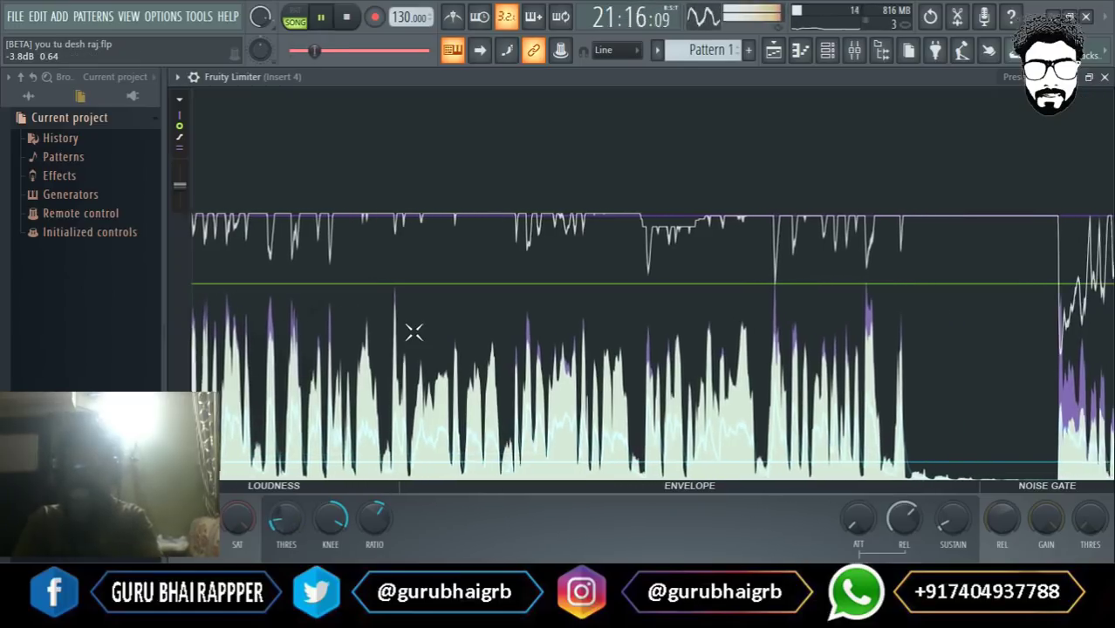
{"action": "key", "text": "space"}
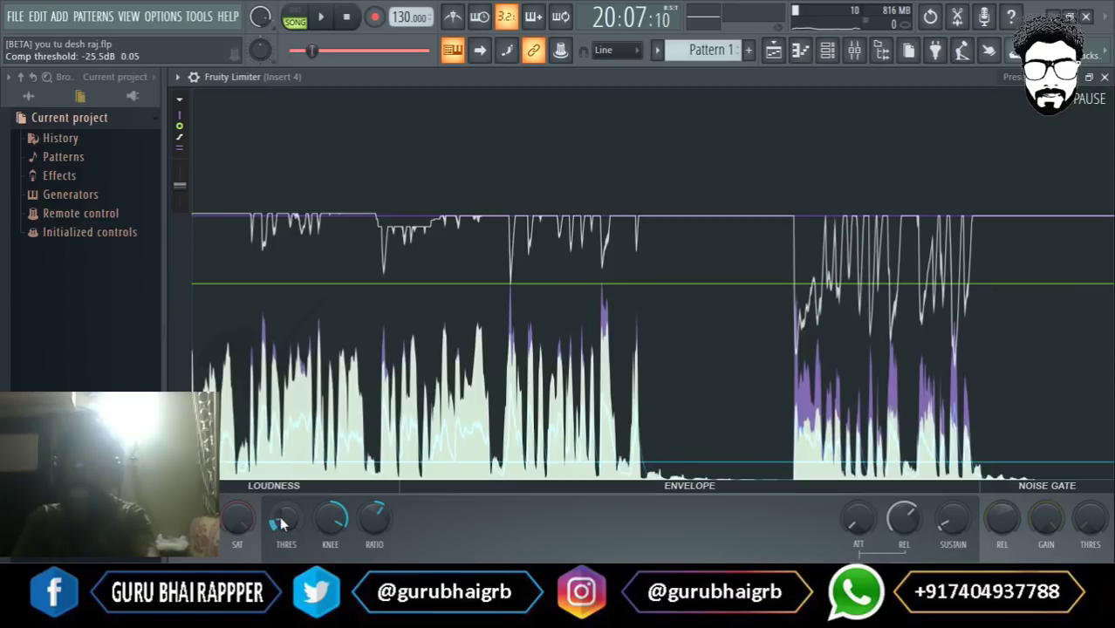
Lower the compressor threshold to -60.0 dB during playback to demonstrate extreme compression, then pause the song.
{"action": "key", "text": "space"}
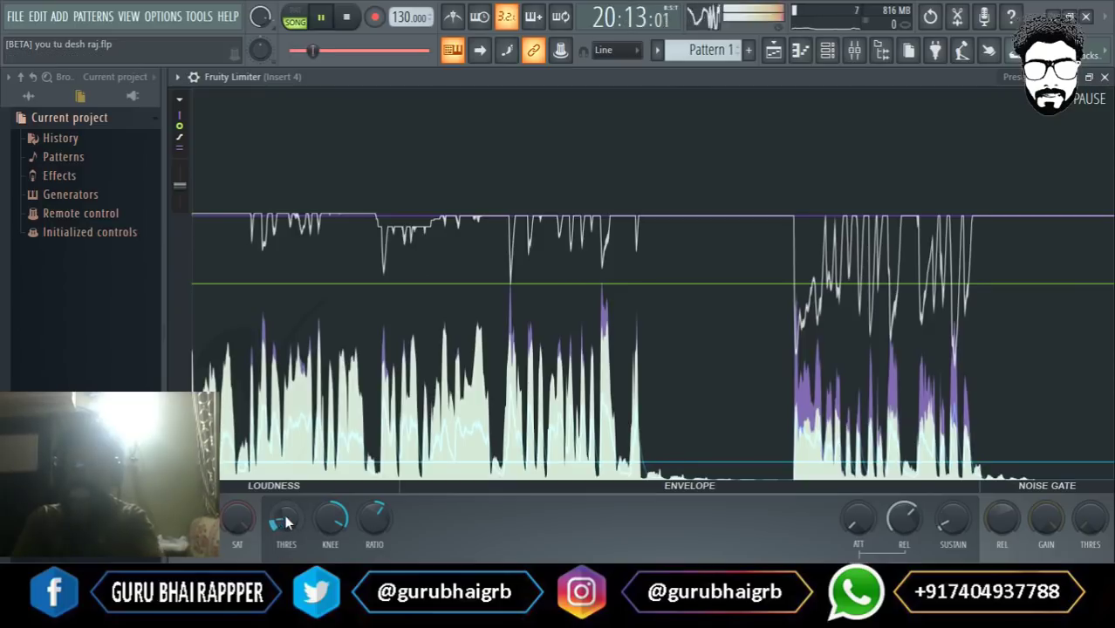
{"action": "left_click_drag", "start_coordinate": [285, 520], "coordinate": [285, 573]}
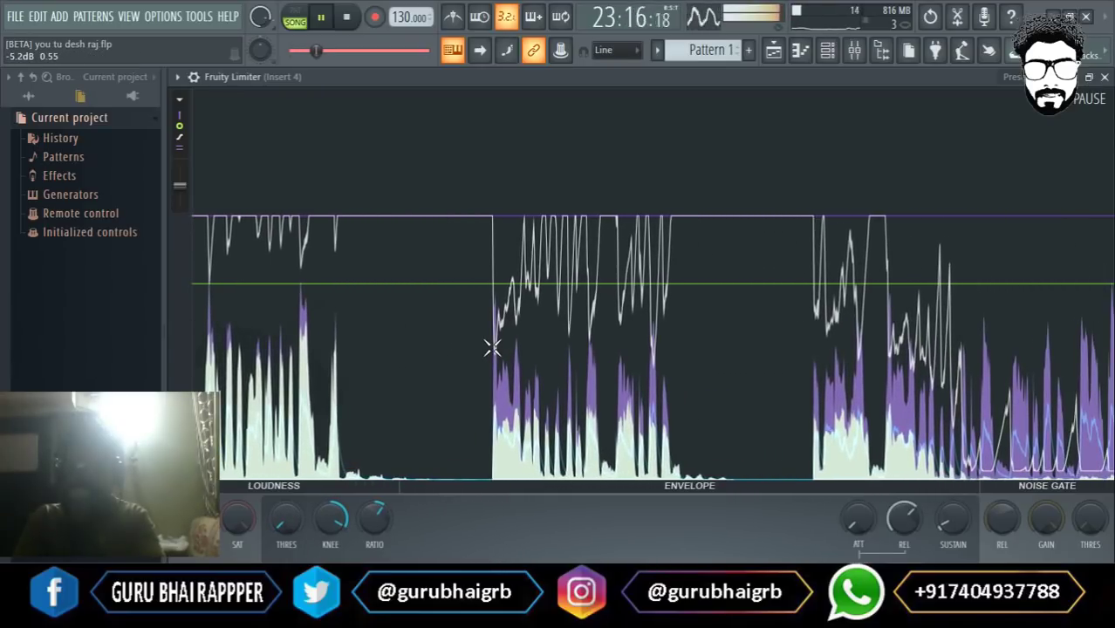
{"action": "left_click", "coordinate": [326, 18]}
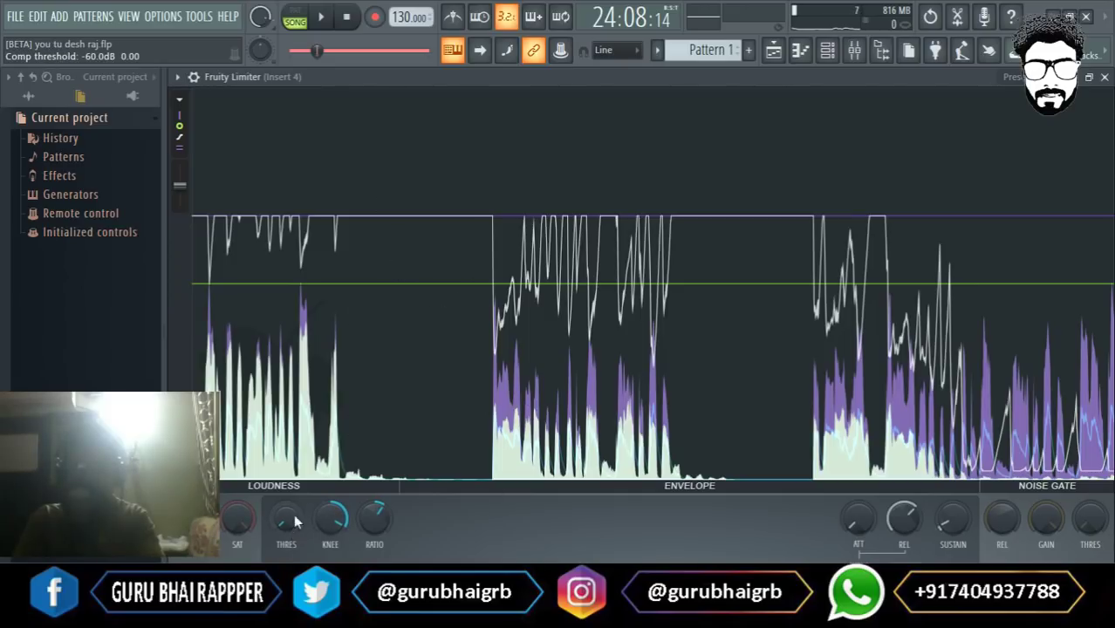
{"action": "mouse_move", "coordinate": [288, 525]}
{"action": "left_mouse_down"}
{"action": "mouse_move", "coordinate": [288, 476]}
{"action": "mouse_move", "coordinate": [288, 527]}
{"action": "left_mouse_up"}
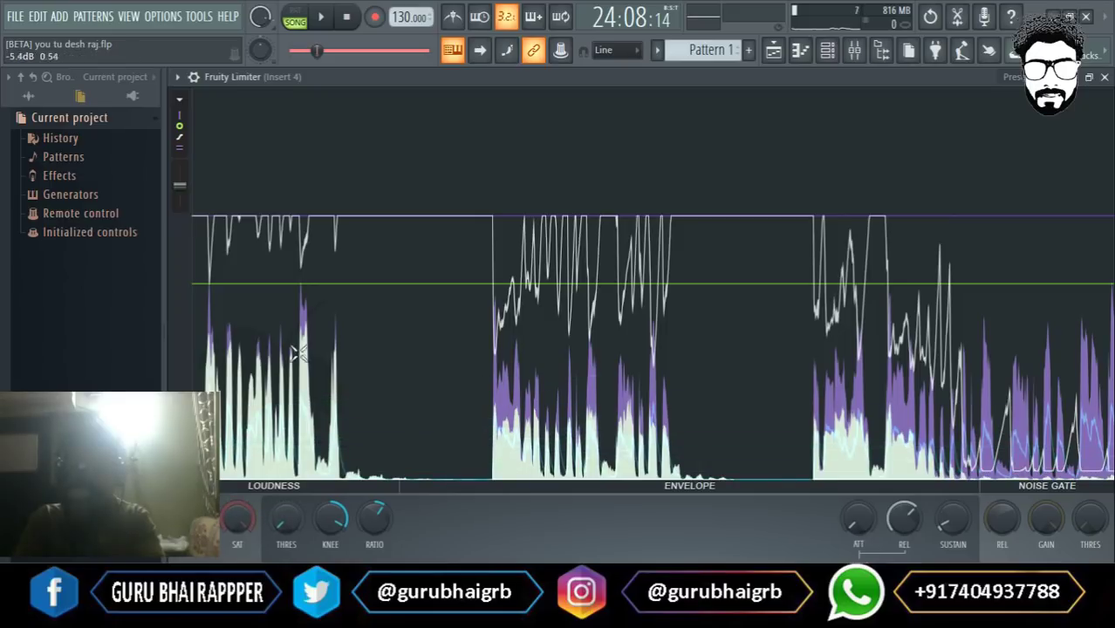
Resume playback, raise Fruity Limiter's gain to 18.1 dB to compensate for the extreme compression, and pause.
{"action": "left_click", "coordinate": [321, 16]}
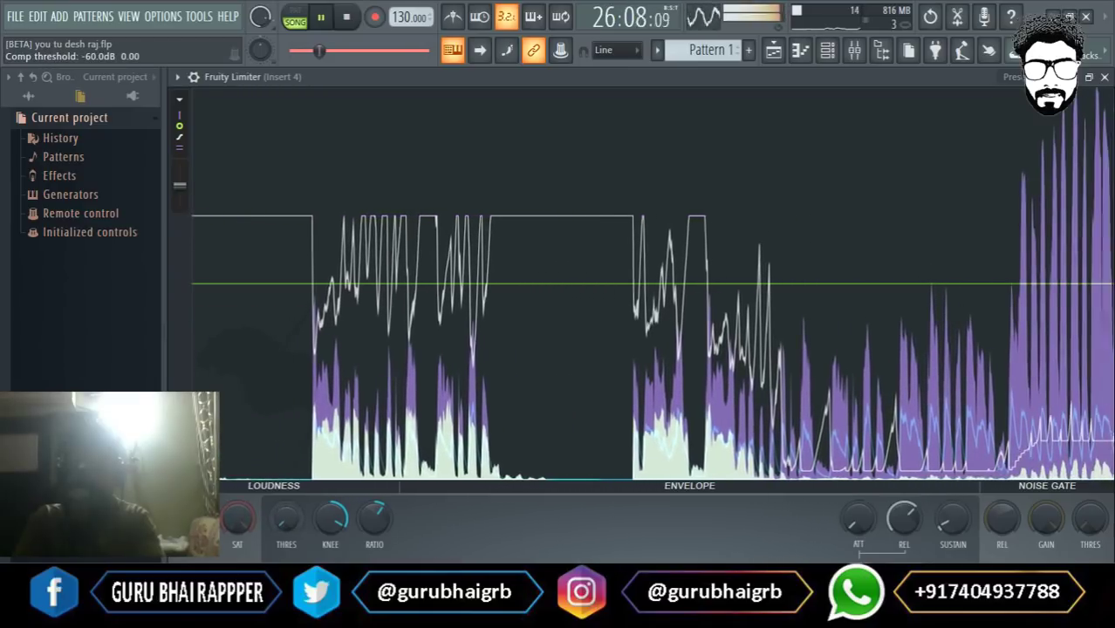
{"action": "left_click", "coordinate": [348, 141]}
{"action": "key", "text": "space"}
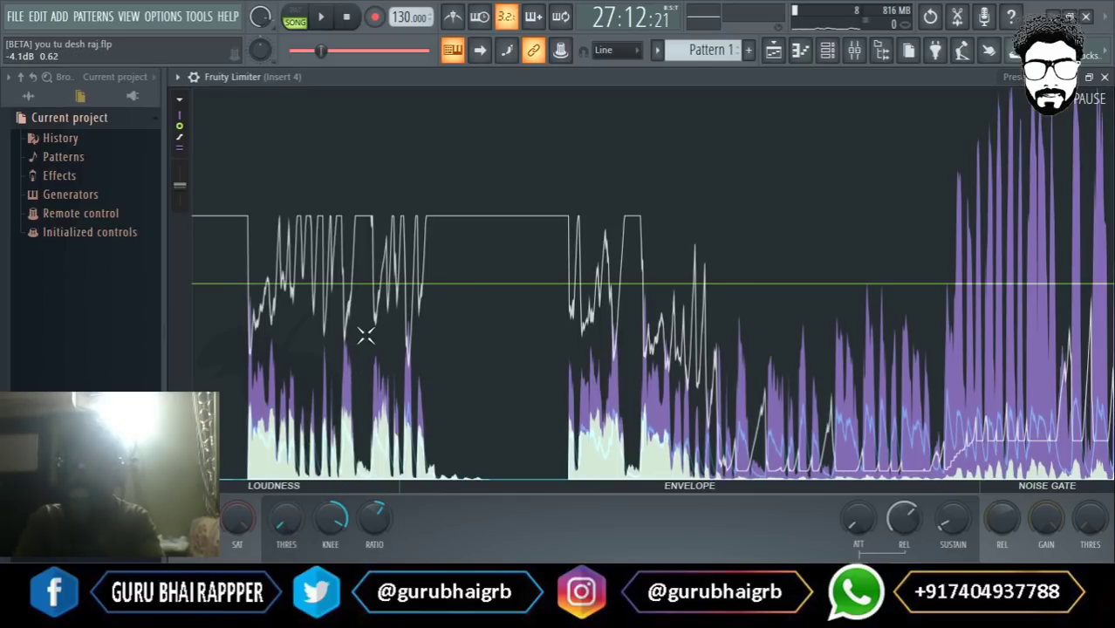
Resume playback, raise the compressor threshold to -19.0 dB, and pause after hearing the louder vocal.
{"action": "left_click", "coordinate": [321, 17]}
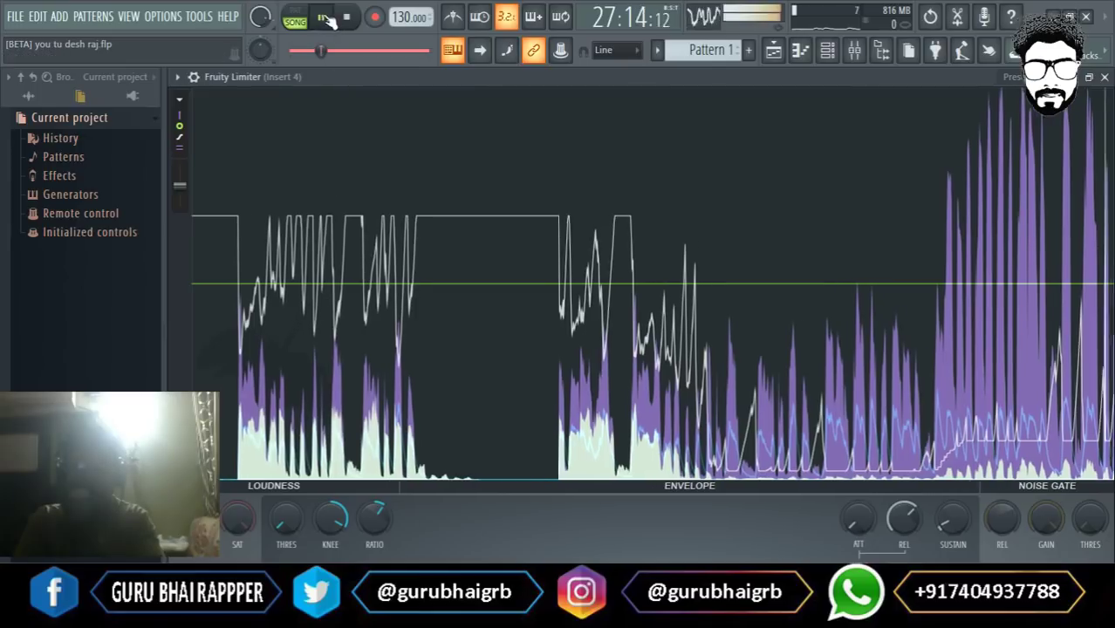
{"action": "left_click_drag", "start_coordinate": [296, 525], "coordinate": [297, 483]}
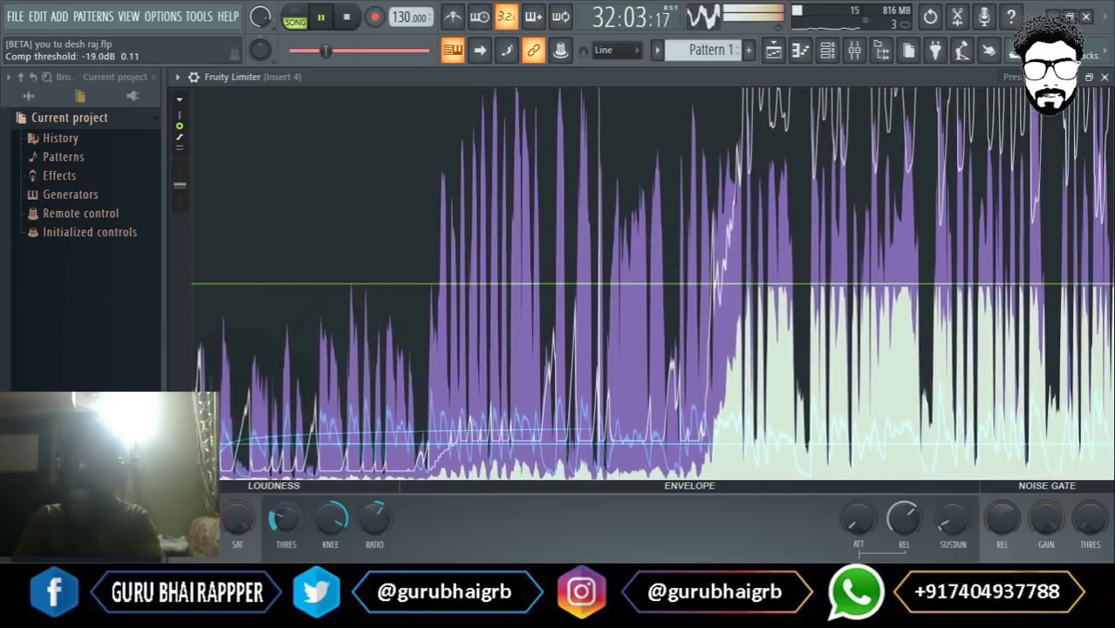
{"action": "left_click", "coordinate": [327, 304]}
{"action": "left_click", "coordinate": [321, 17]}
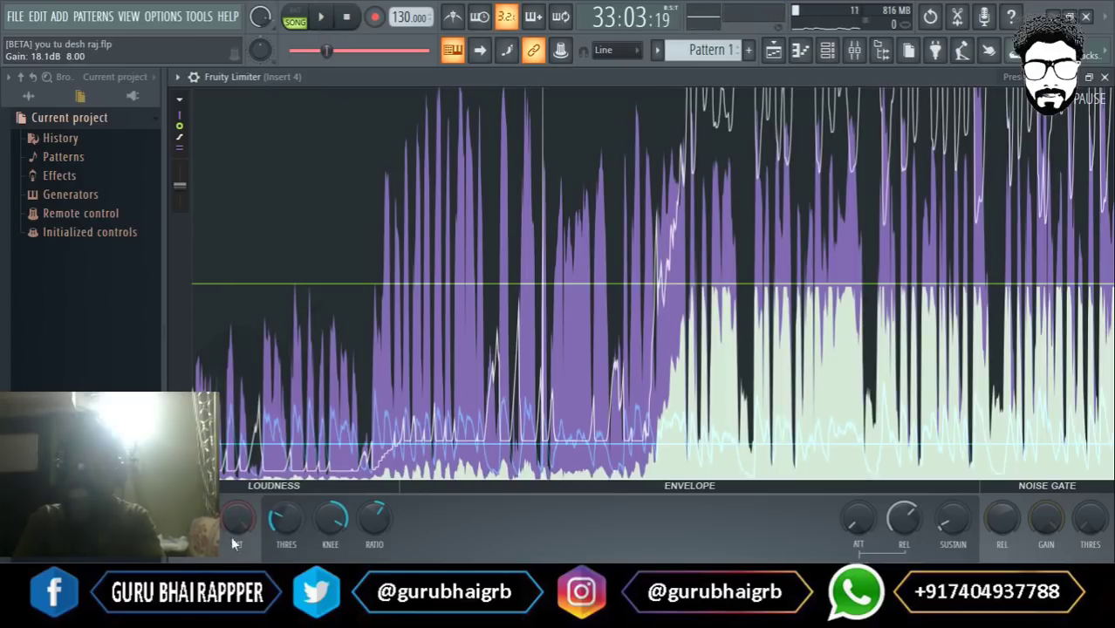
Reduce Fruity Limiter's gain to 4.0 dB, raise the compressor threshold, and play the song to check the vocal.
{"action": "left_click_drag", "start_coordinate": [194, 520], "coordinate": [193, 551]}
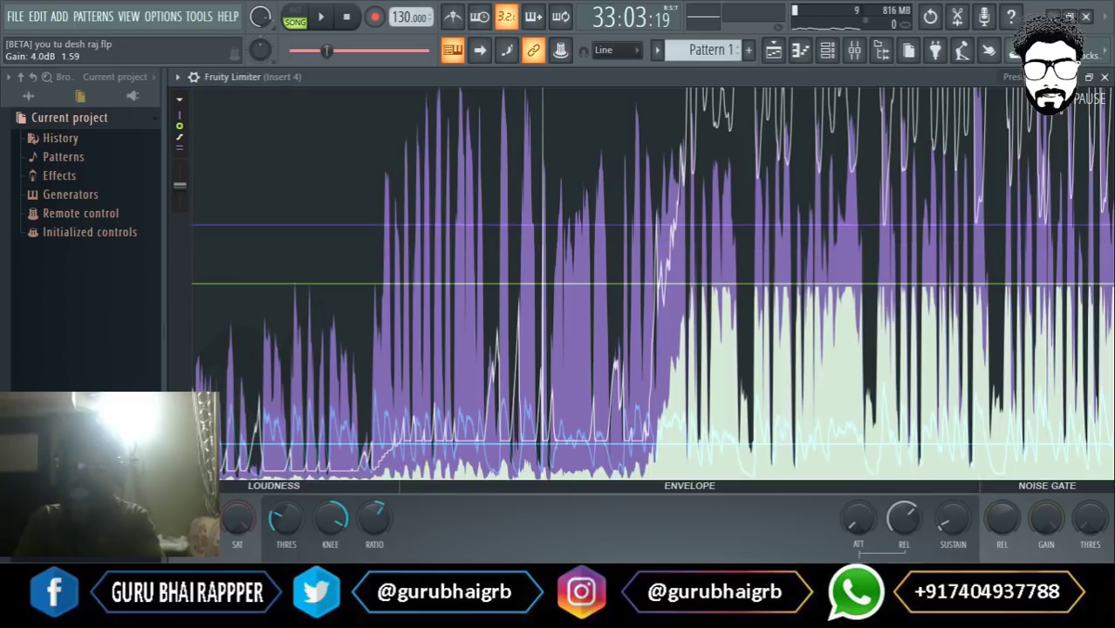
{"action": "mouse_move", "coordinate": [280, 518]}
{"action": "left_mouse_down"}
{"action": "mouse_move", "coordinate": [280, 502]}
{"action": "mouse_move", "coordinate": [280, 528]}
{"action": "mouse_move", "coordinate": [281, 504]}
{"action": "left_mouse_up"}
{"action": "key", "text": "space"}
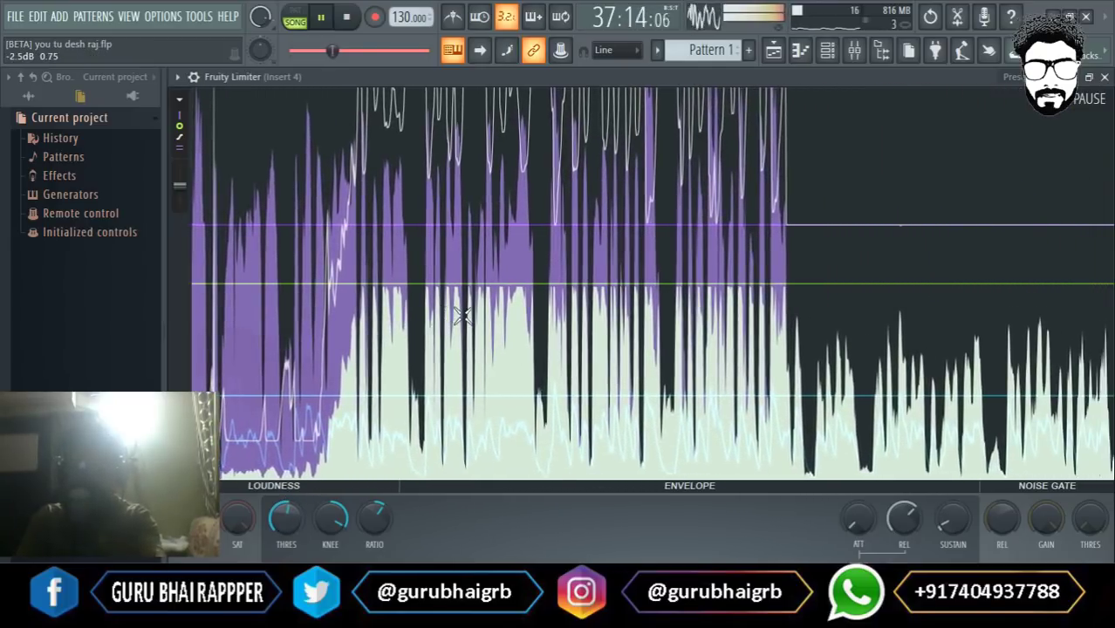
Raise the gain of Insert 4's Fruity Limiter in stages to 13.4 dB while playing and pausing the song to compare the vocal.
{"action": "key", "text": "space"}
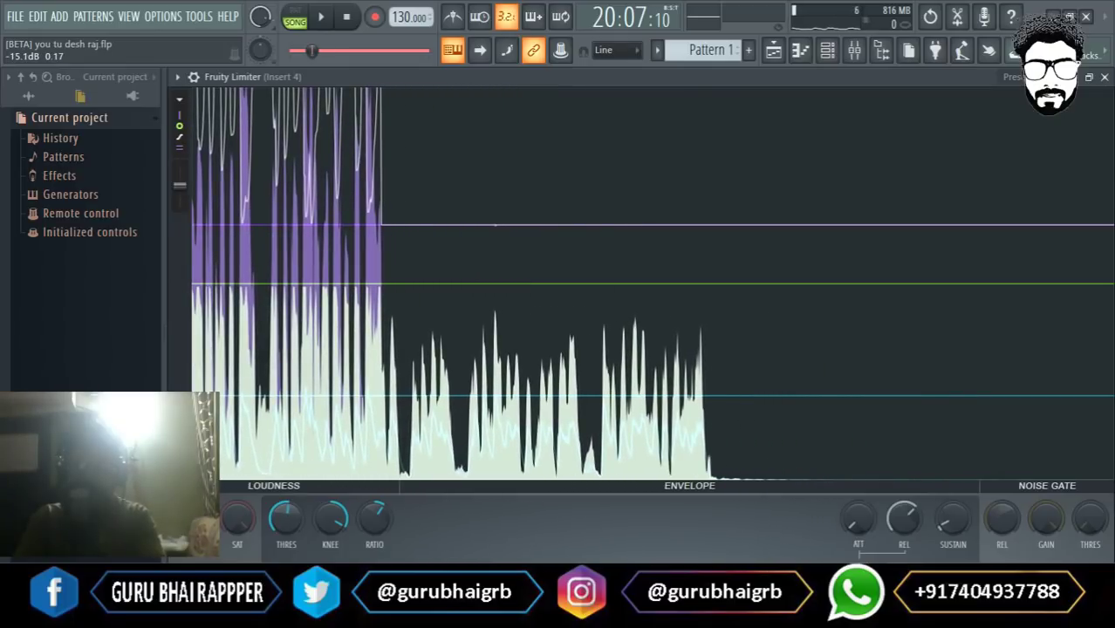
{"action": "mouse_move", "coordinate": [194, 518]}
{"action": "left_mouse_down"}
{"action": "mouse_move", "coordinate": [194, 491]}
{"action": "mouse_move", "coordinate": [193, 500]}
{"action": "left_mouse_up"}
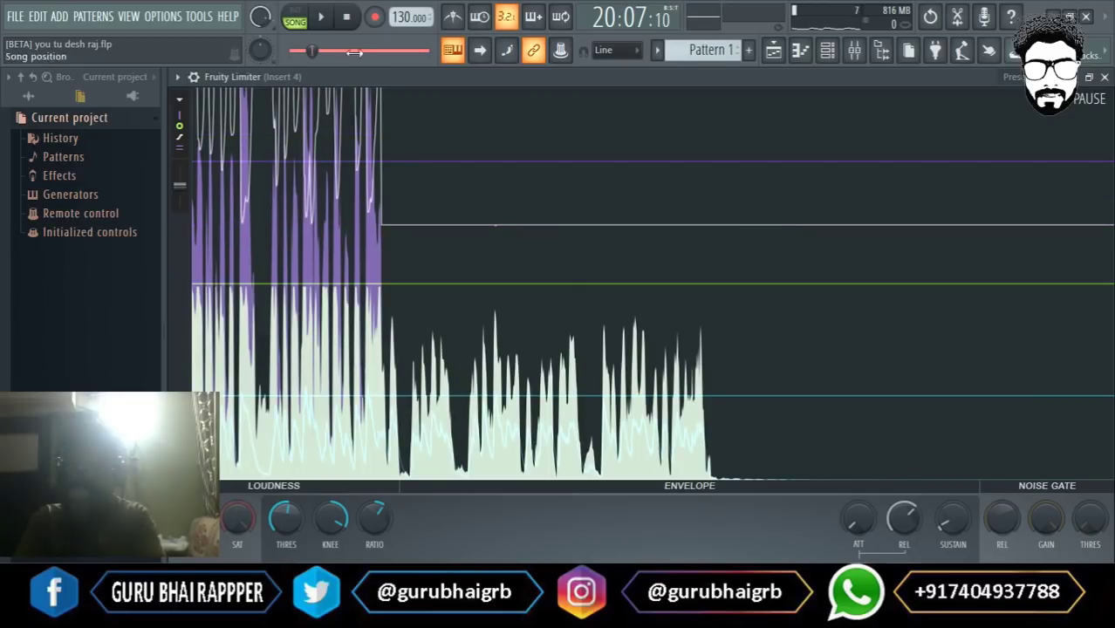
{"action": "key", "text": "space"}
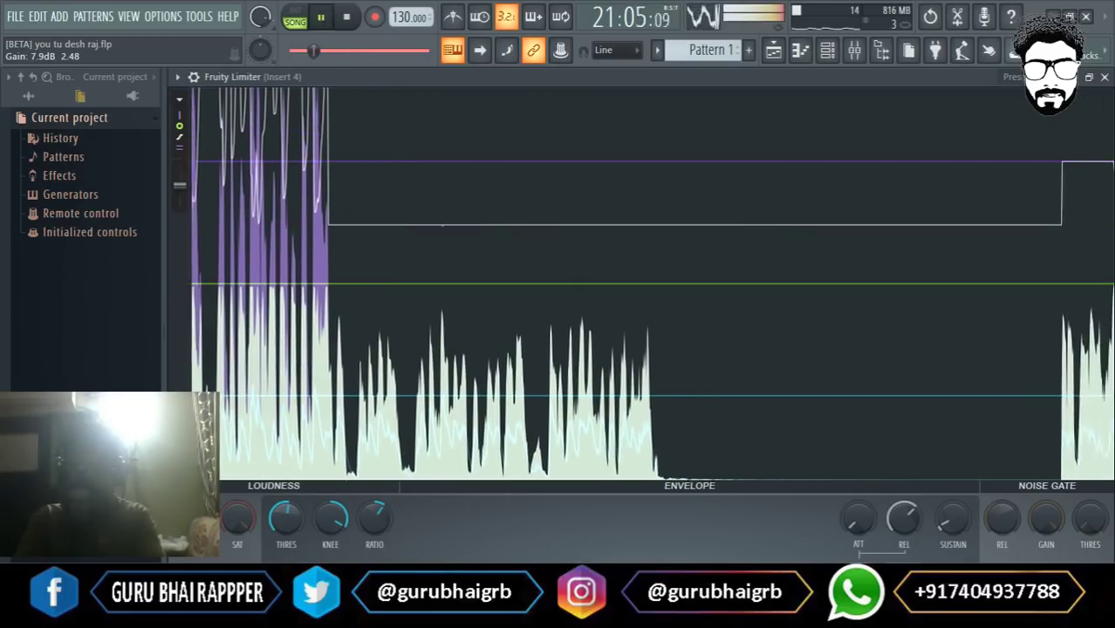
{"action": "left_click_drag", "start_coordinate": [193, 518], "coordinate": [194, 514]}
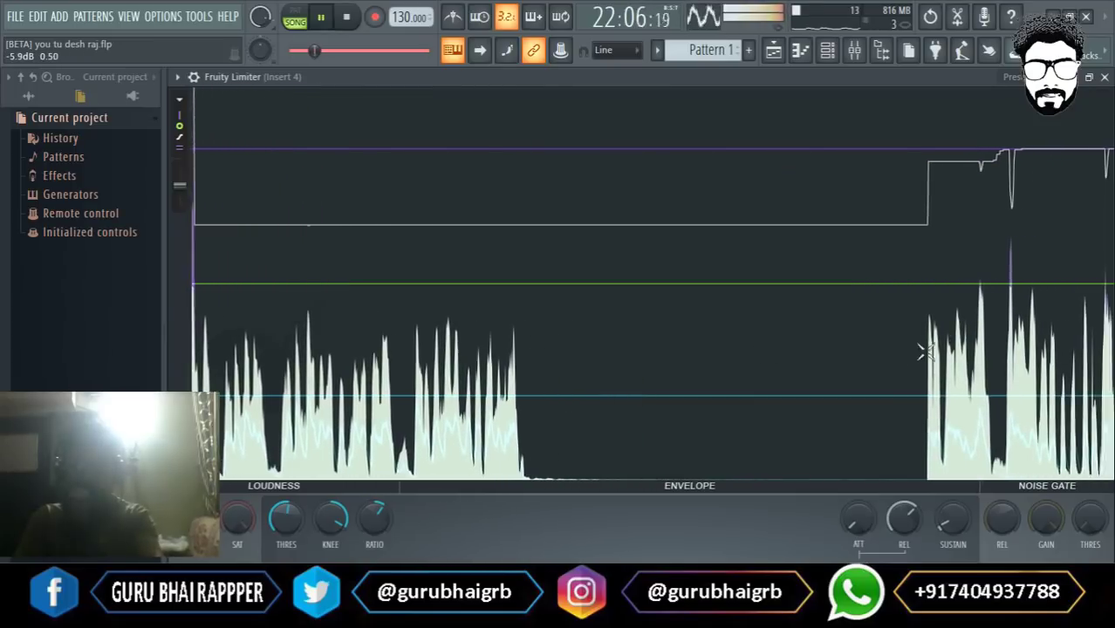
{"action": "key", "text": "space"}
{"action": "left_click", "coordinate": [323, 20]}
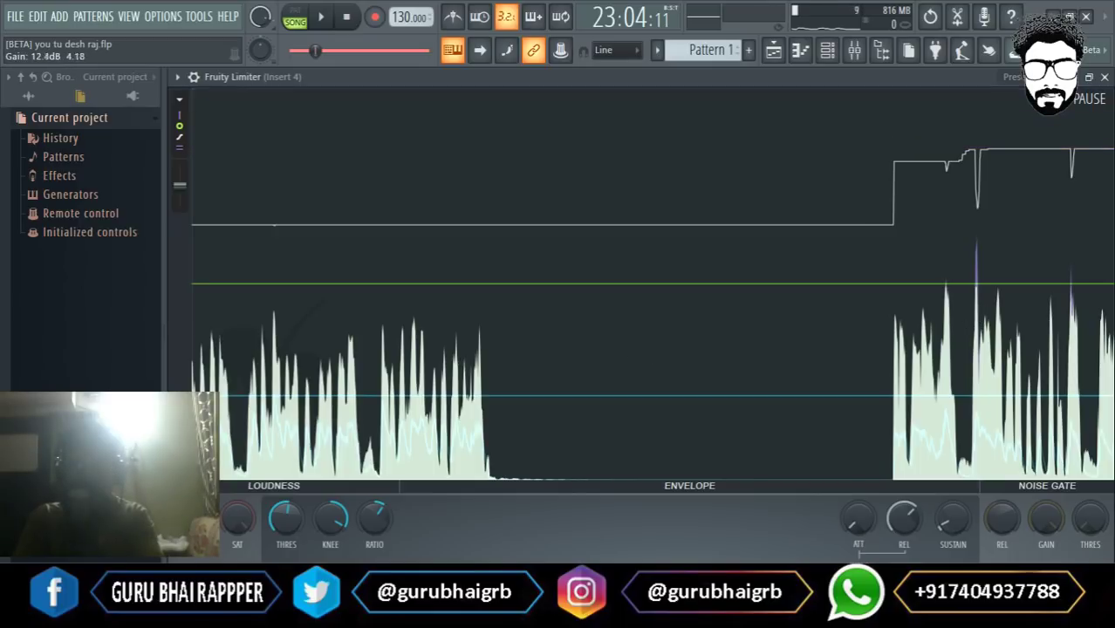
{"action": "key", "text": "space"}
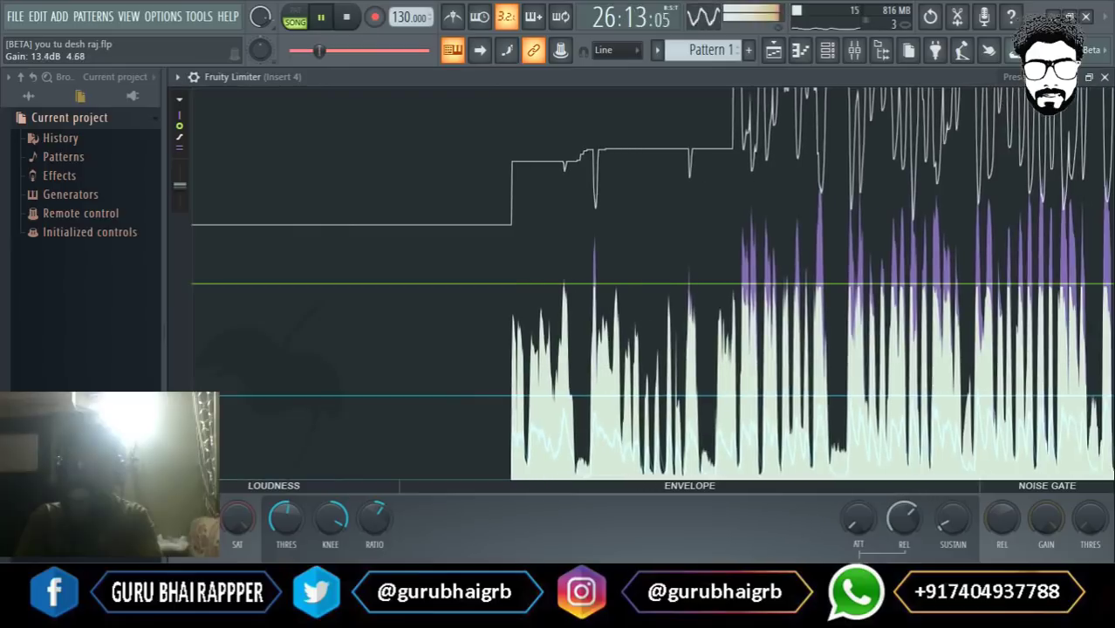
{"action": "key", "text": "space"}
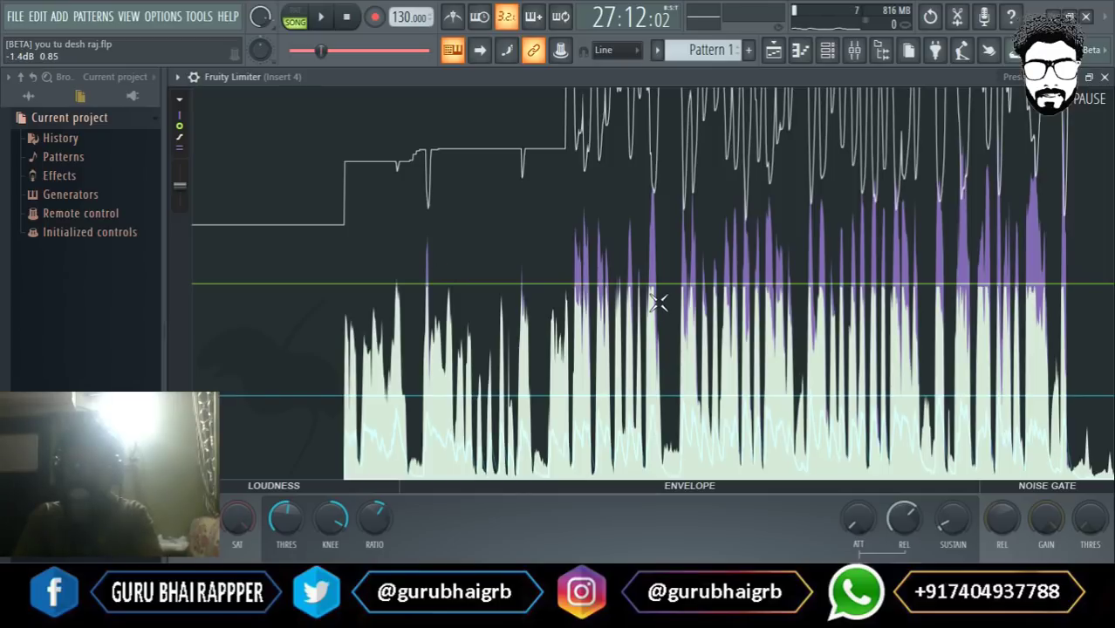
Select the master track in the mixer and play the song in short bursts to check its level meters with the boosted vocal.
{"action": "left_click", "coordinate": [1104, 76]}
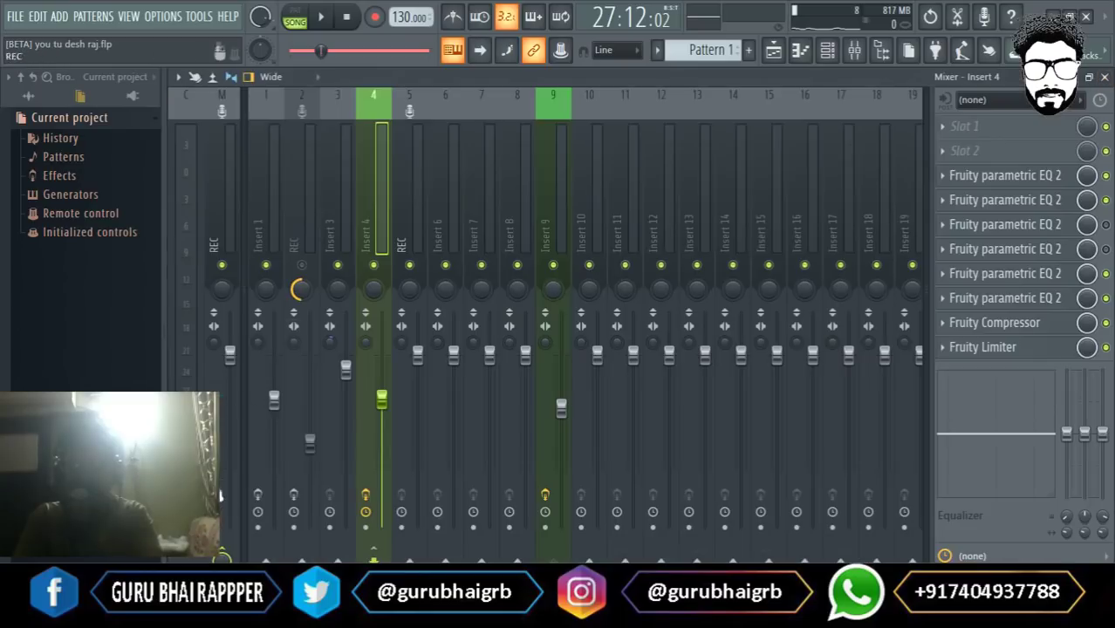
{"action": "left_click", "coordinate": [228, 258]}
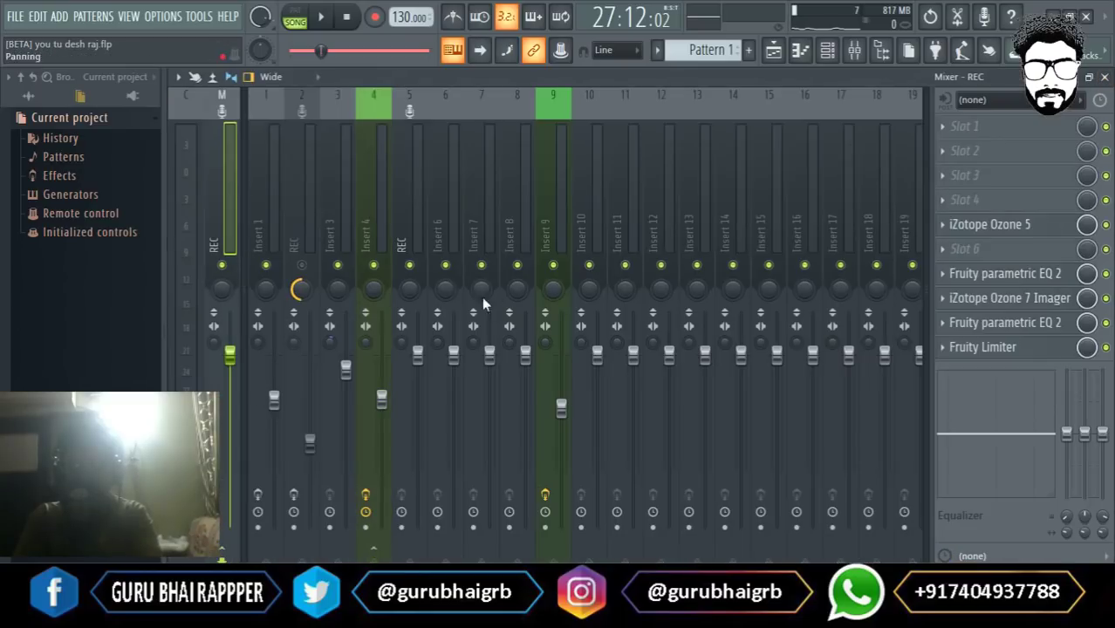
{"action": "left_click", "coordinate": [1025, 350]}
{"action": "left_click", "coordinate": [1025, 350]}
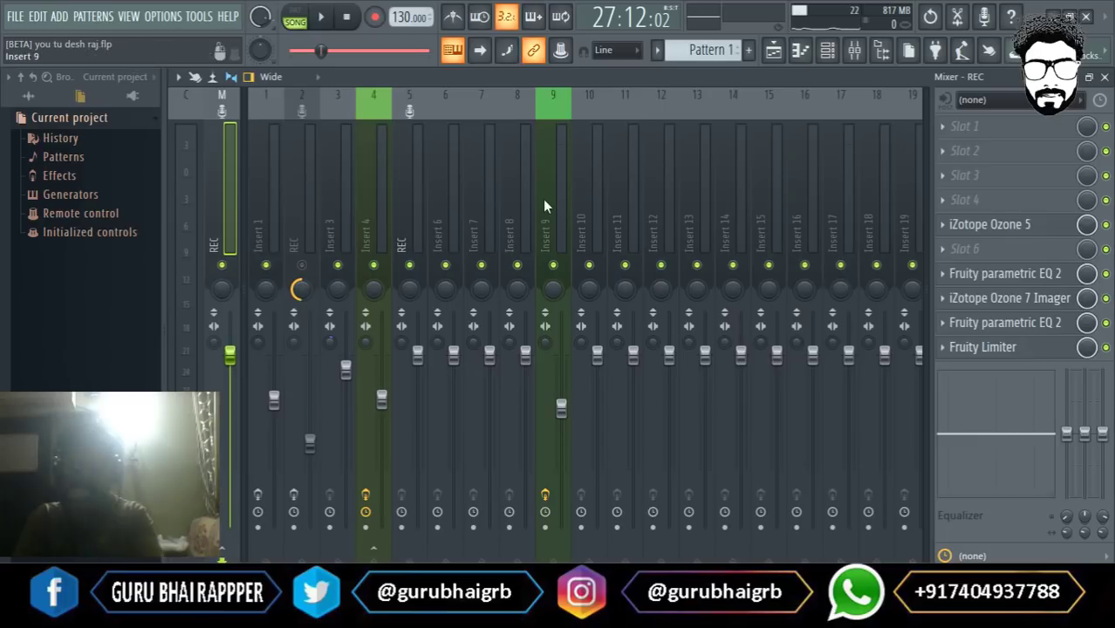
{"action": "left_click", "coordinate": [321, 18]}
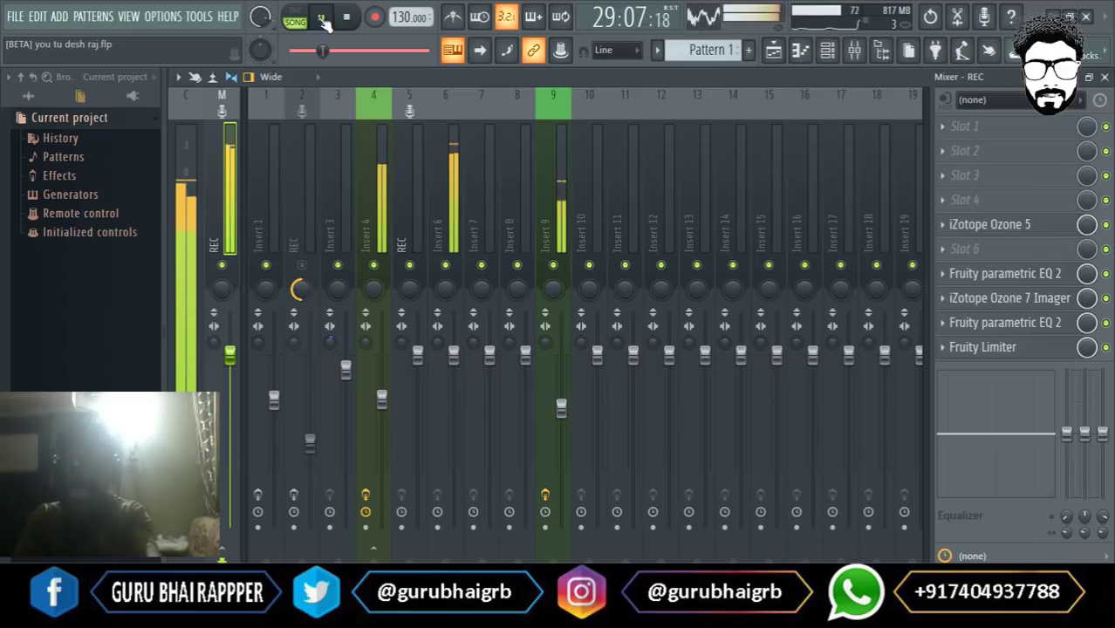
{"action": "left_click", "coordinate": [322, 18]}
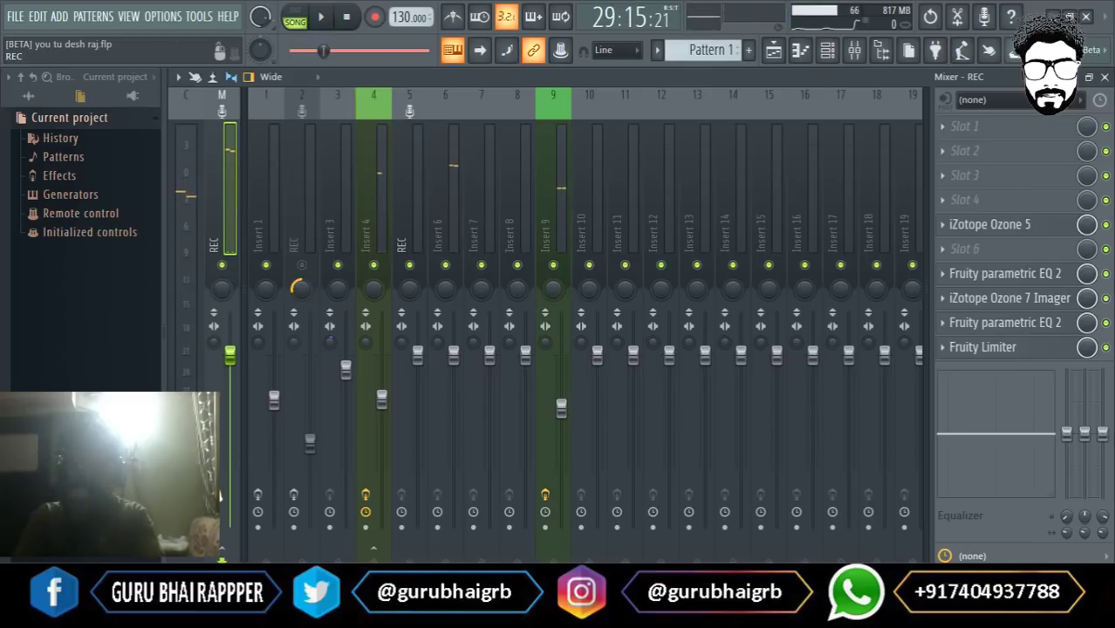
{"action": "left_click", "coordinate": [322, 18]}
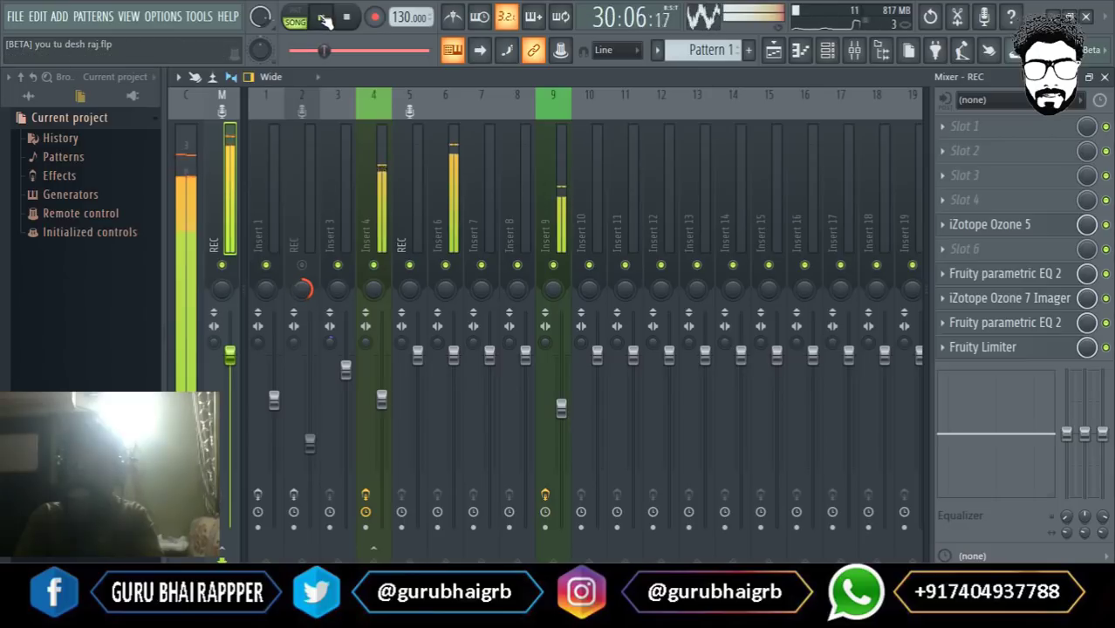
{"action": "left_click", "coordinate": [322, 18]}
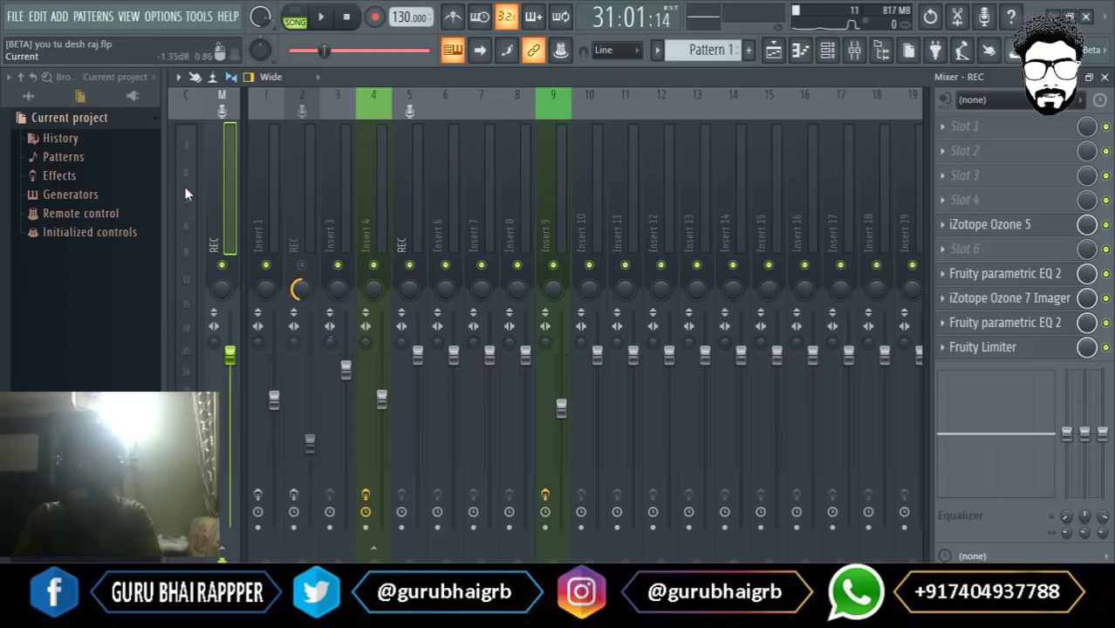
{"action": "left_click", "coordinate": [324, 18]}
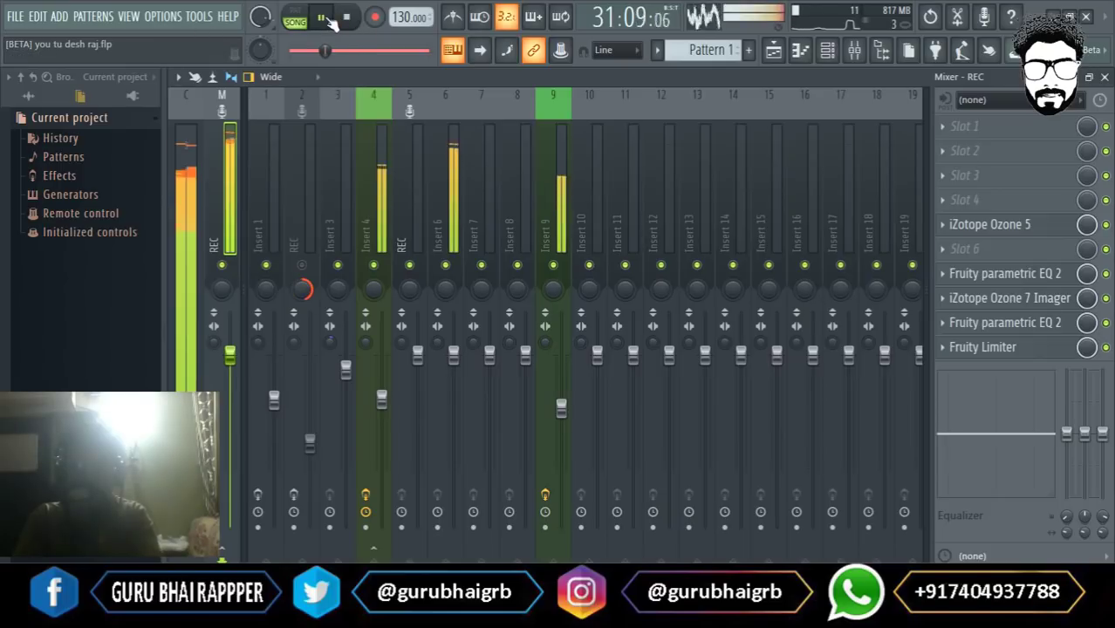
{"action": "left_click", "coordinate": [322, 19]}
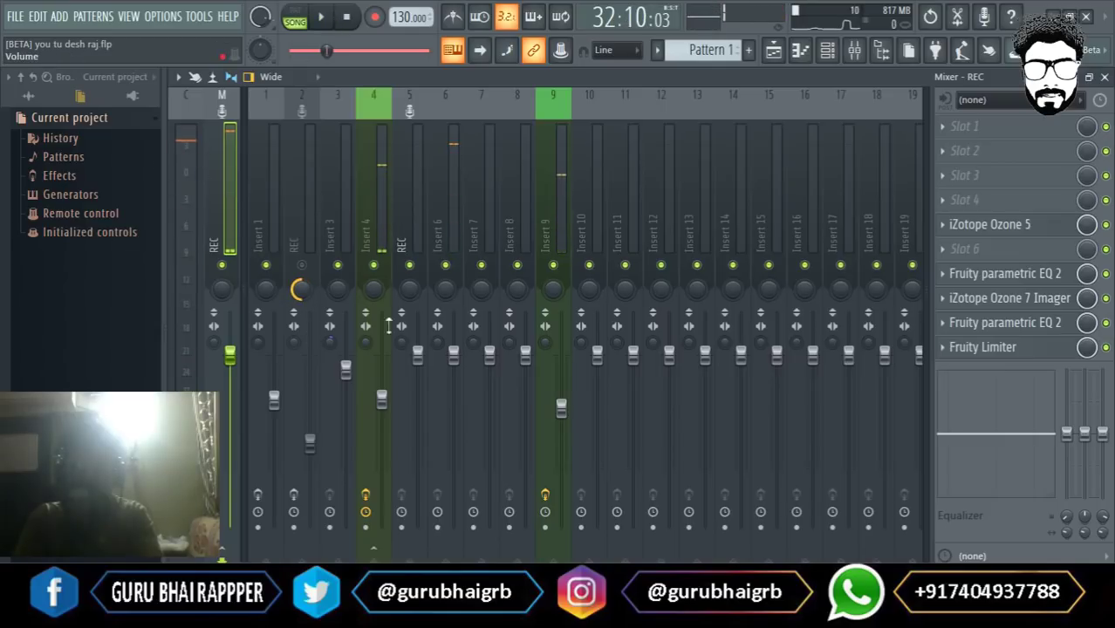
Reduce the gain of Insert 4's Fruity Limiter and slightly lower its compression threshold while the song plays.
{"action": "left_click", "coordinate": [376, 192]}
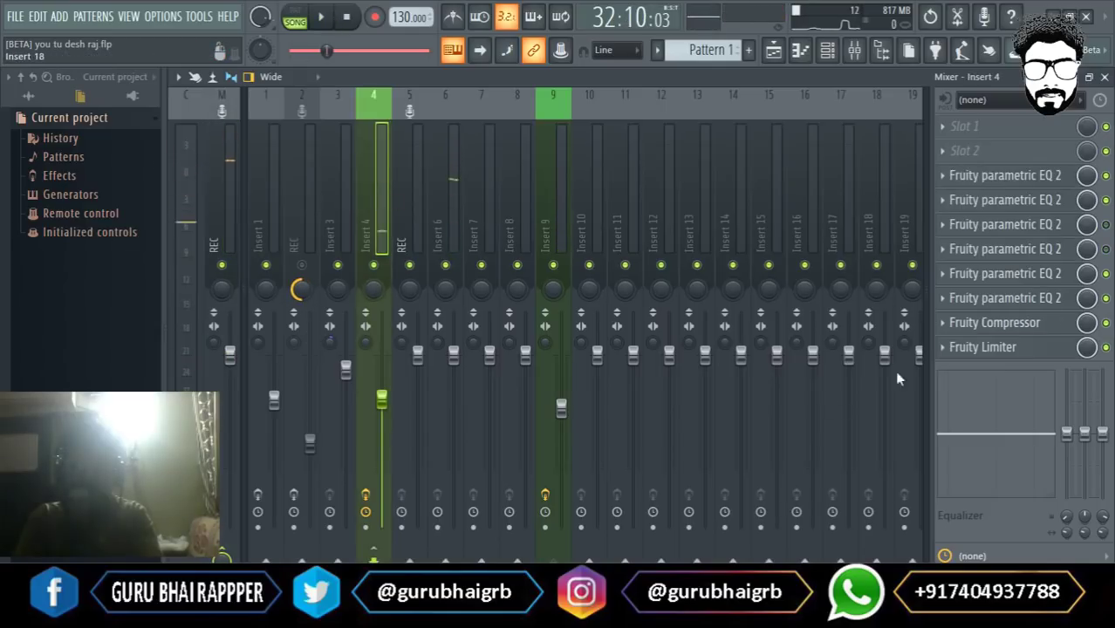
{"action": "left_click", "coordinate": [983, 346]}
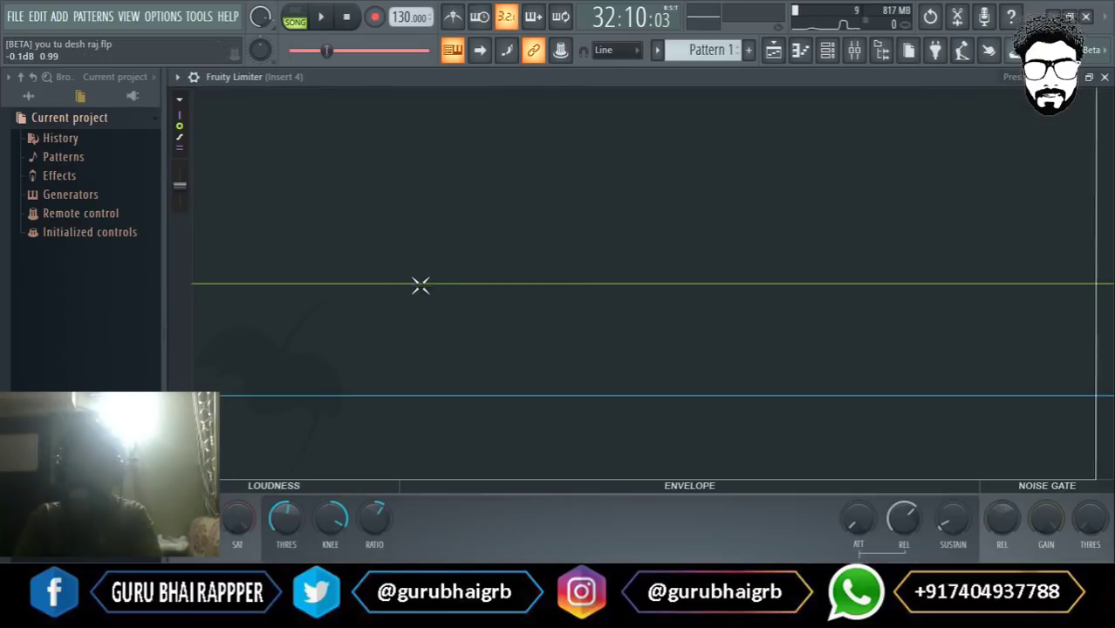
{"action": "mouse_move", "coordinate": [194, 518]}
{"action": "left_mouse_down"}
{"action": "mouse_move", "coordinate": [194, 547]}
{"action": "mouse_move", "coordinate": [194, 525]}
{"action": "left_mouse_up"}
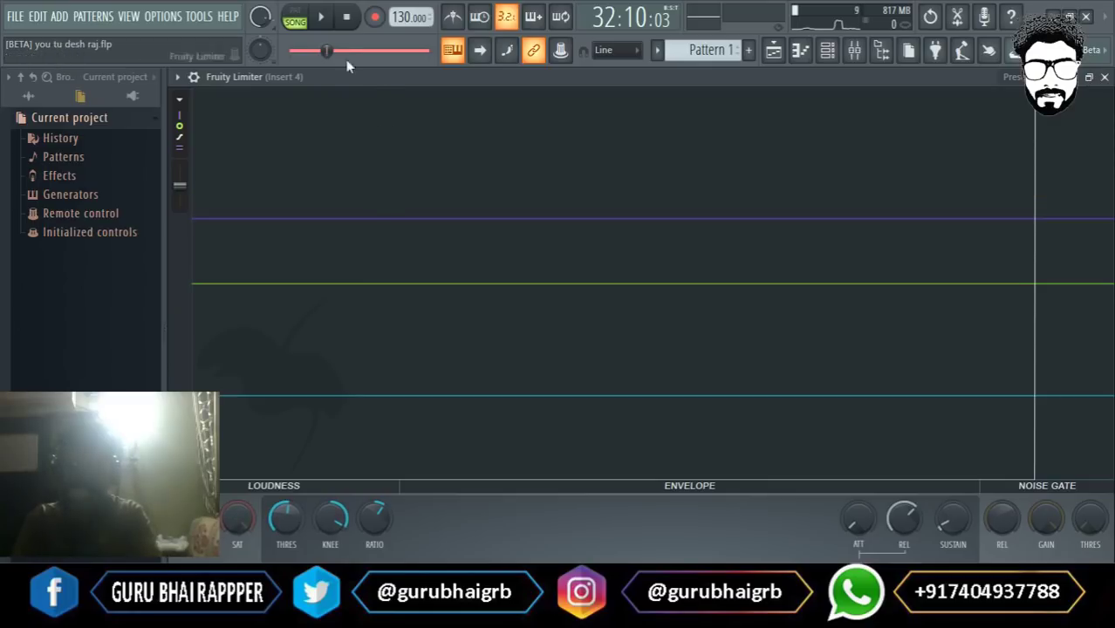
{"action": "left_click", "coordinate": [323, 17]}
{"action": "left_click_drag", "start_coordinate": [283, 521], "coordinate": [283, 512]}
{"action": "left_click_drag", "start_coordinate": [194, 518], "coordinate": [193, 522]}
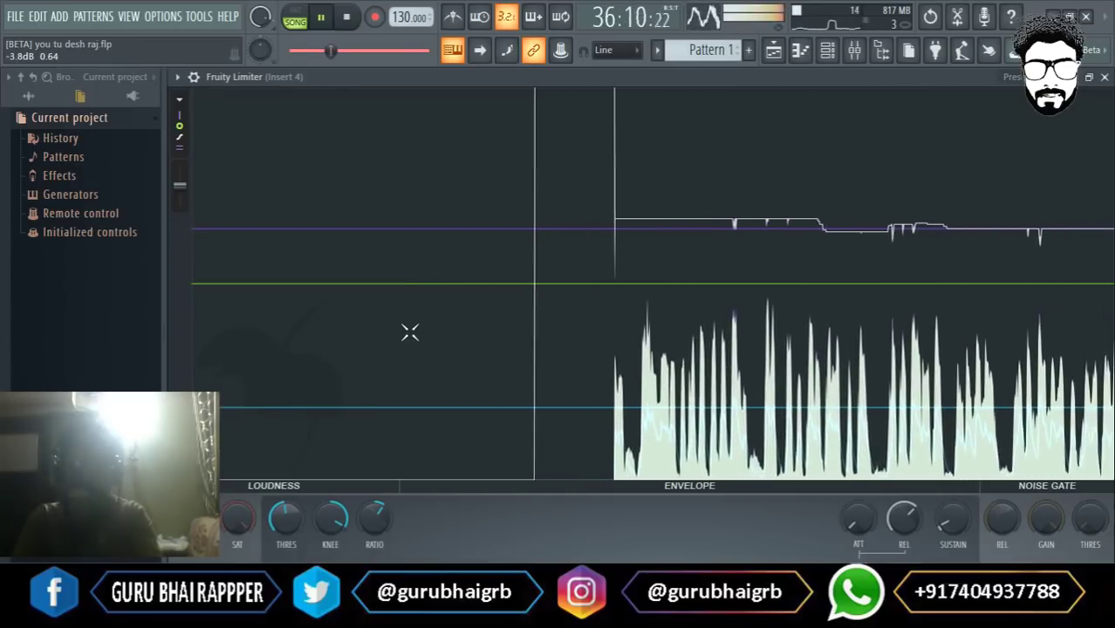
Return to the mixer and play the song briefly to check the track levels with the reduced vocal gain, pausing after each listen.
{"action": "left_click", "coordinate": [1104, 77]}
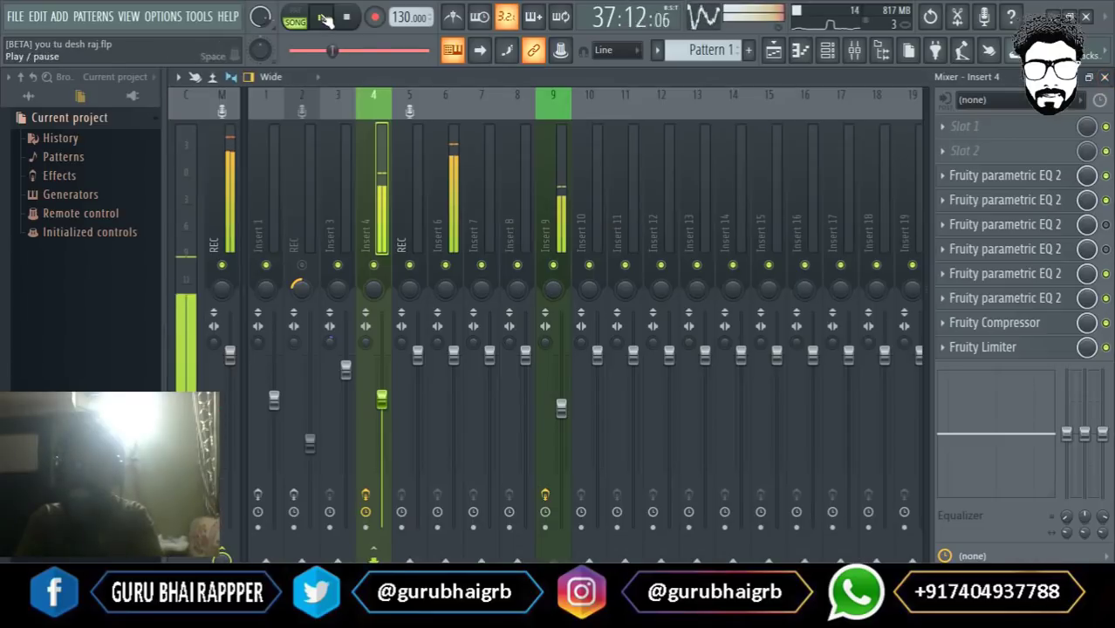
{"action": "left_click", "coordinate": [322, 18]}
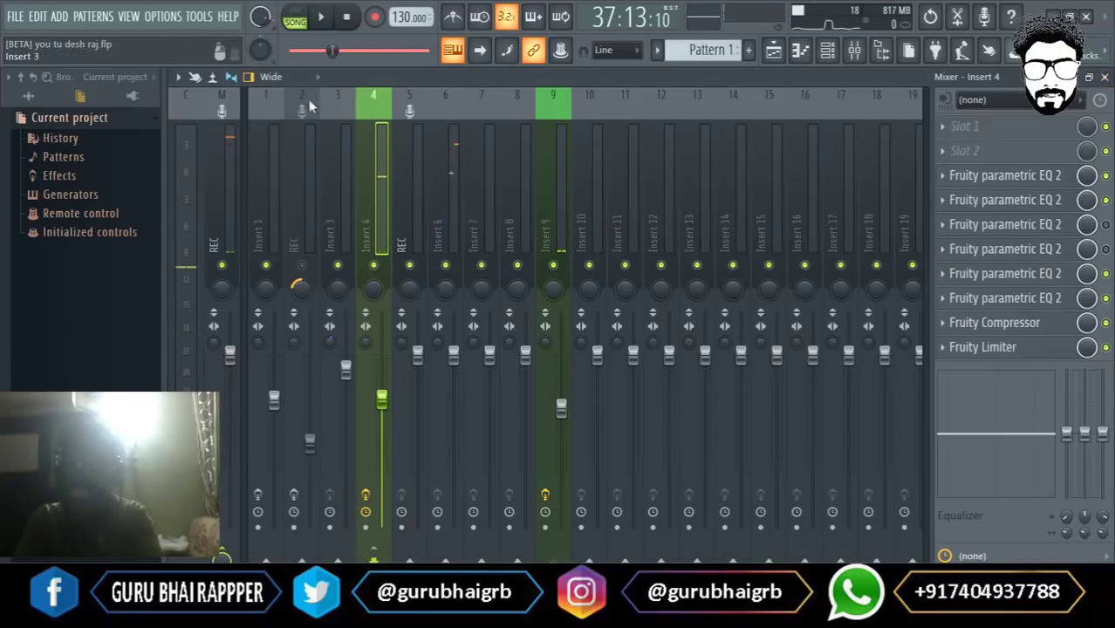
{"action": "left_click", "coordinate": [324, 18]}
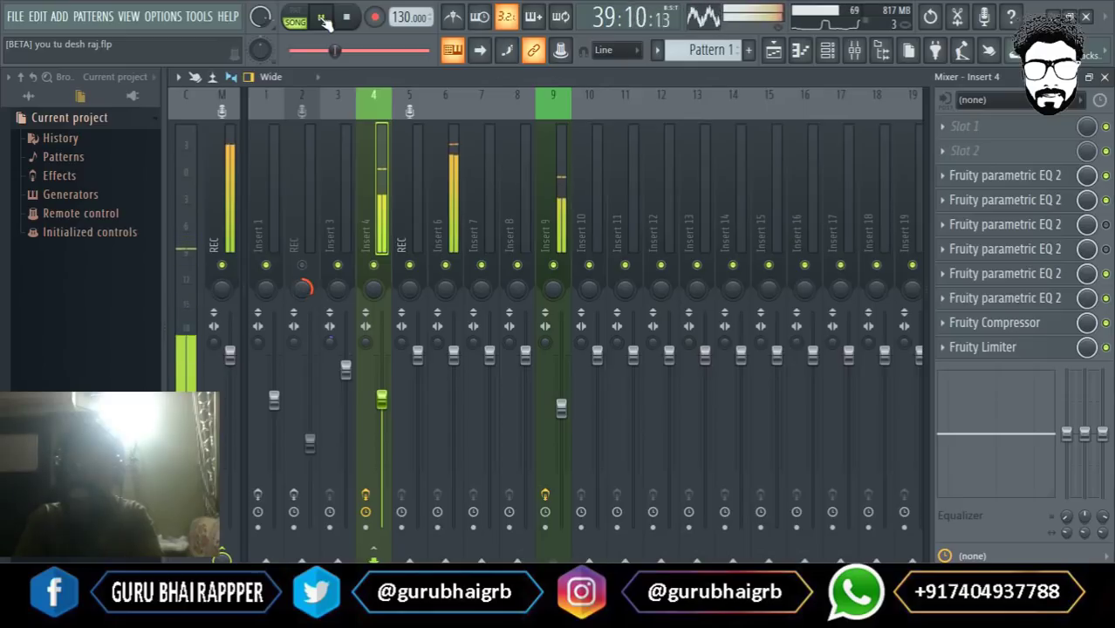
{"action": "left_click", "coordinate": [324, 19]}
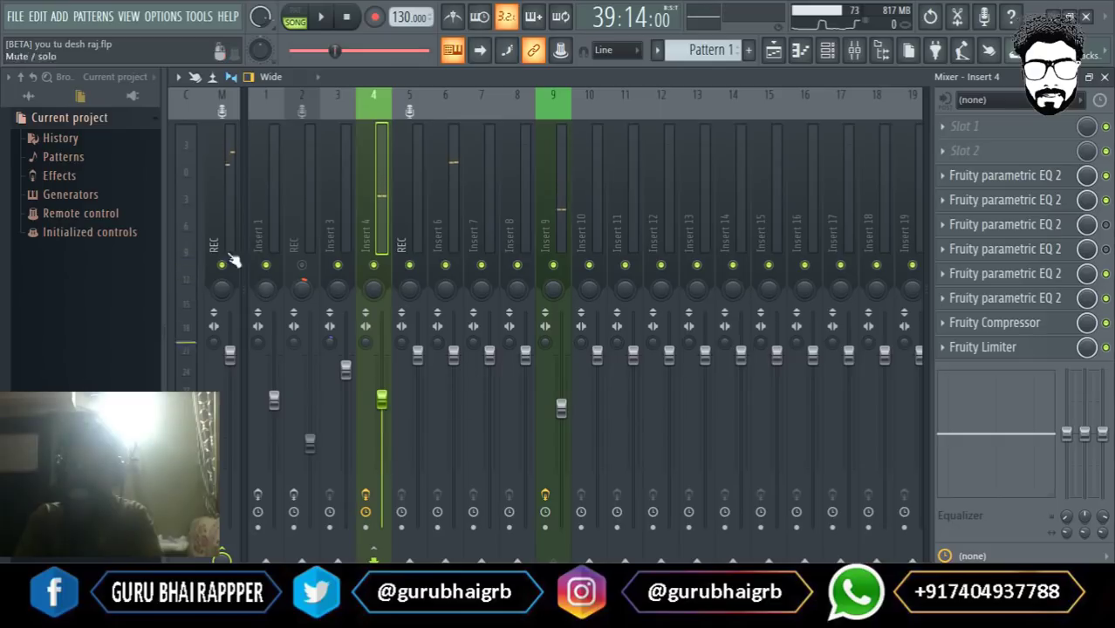
Examine Insert 4's Fruity Limiter graph while playing the song from around bar 32.
{"action": "left_click", "coordinate": [1016, 349]}
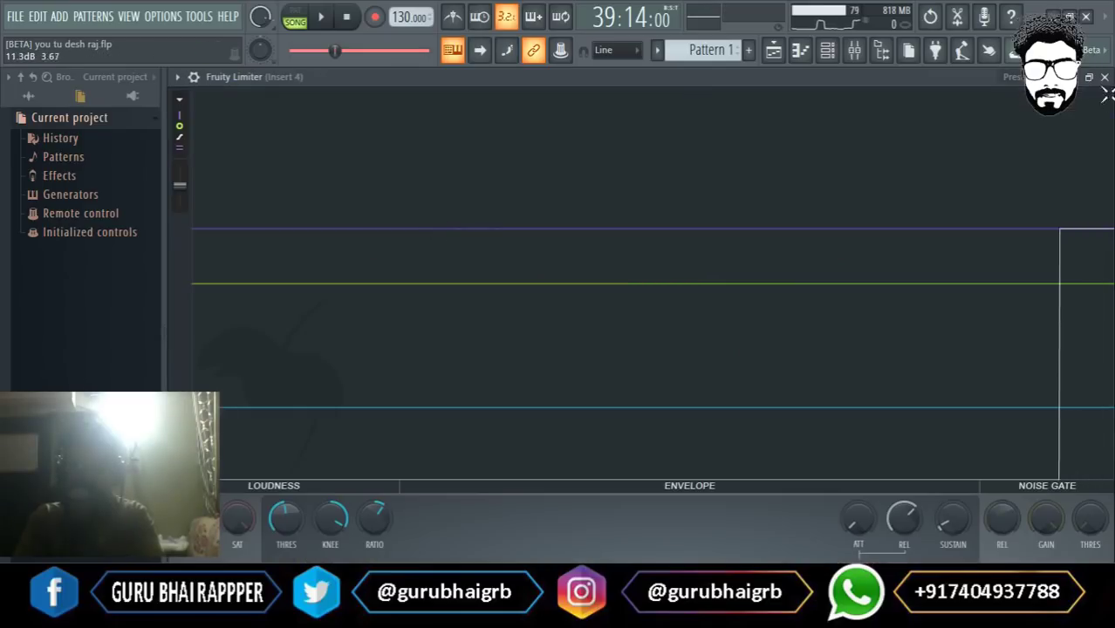
{"action": "left_click", "coordinate": [323, 17]}
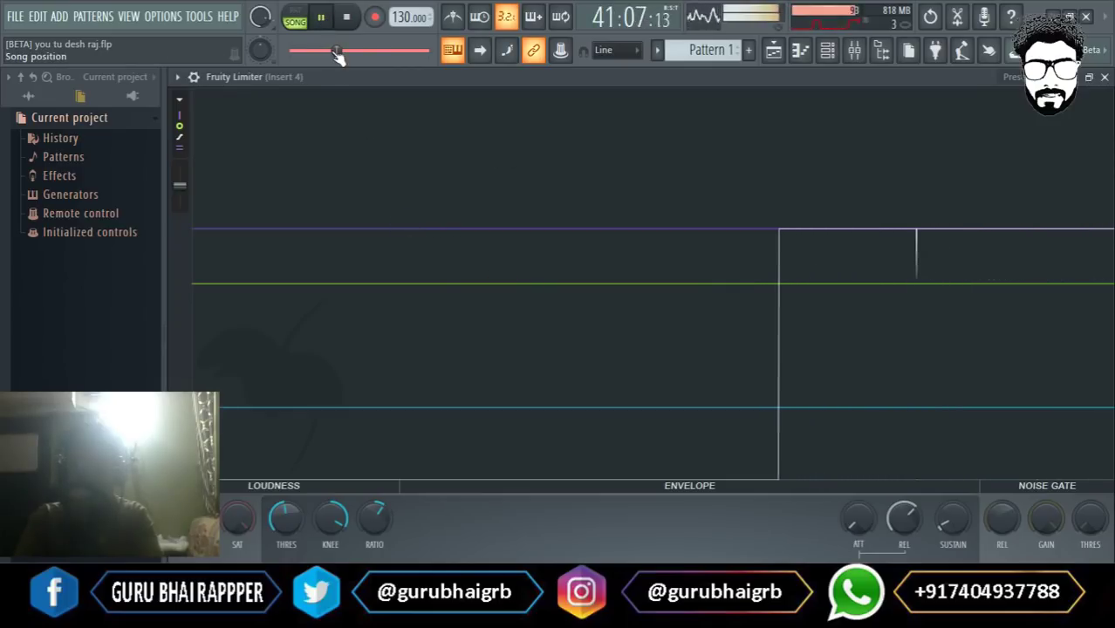
{"action": "left_click", "coordinate": [327, 52]}
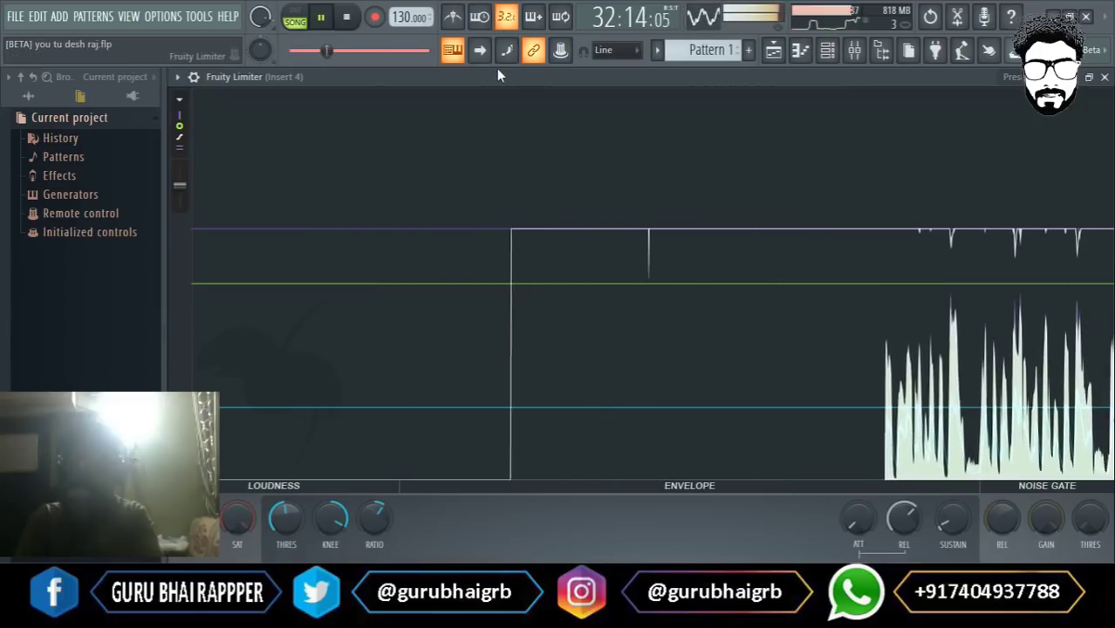
{"action": "left_click", "coordinate": [1104, 77]}
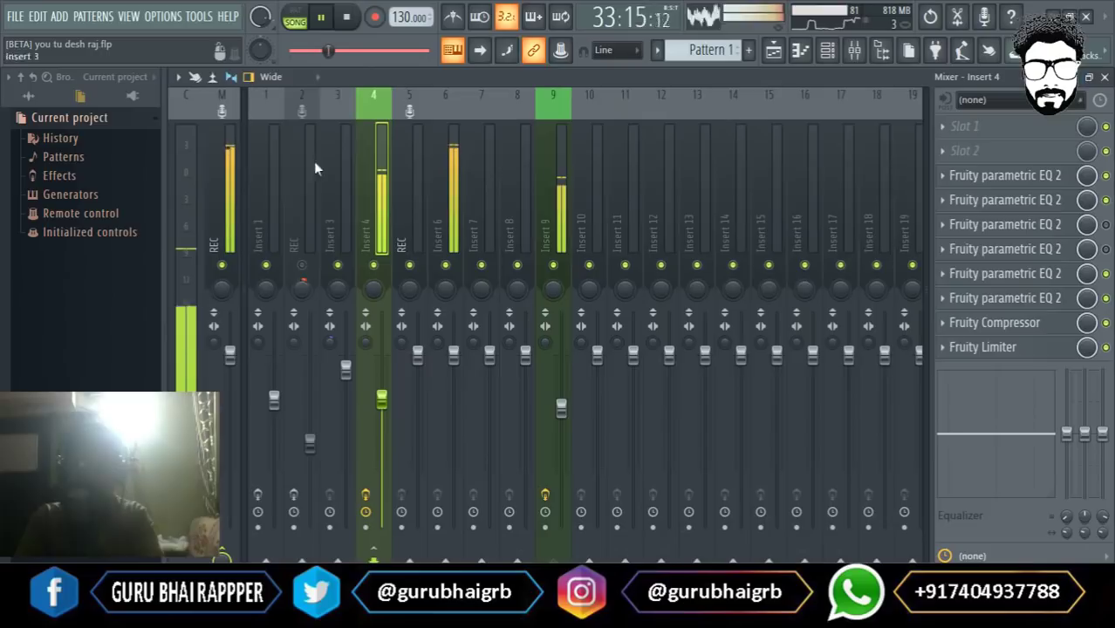
Examine the master track's Fruity Limiter graph enlarged during playback, pause the song, and return to the mixer.
{"action": "left_click", "coordinate": [229, 188]}
{"action": "left_click", "coordinate": [1001, 347]}
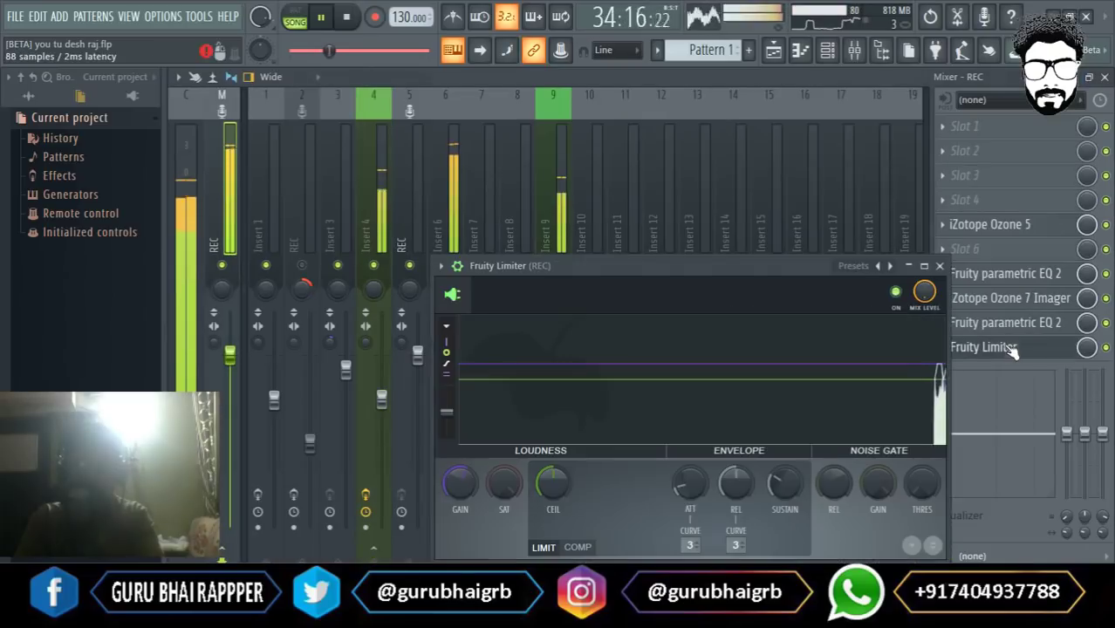
{"action": "left_click", "coordinate": [915, 266]}
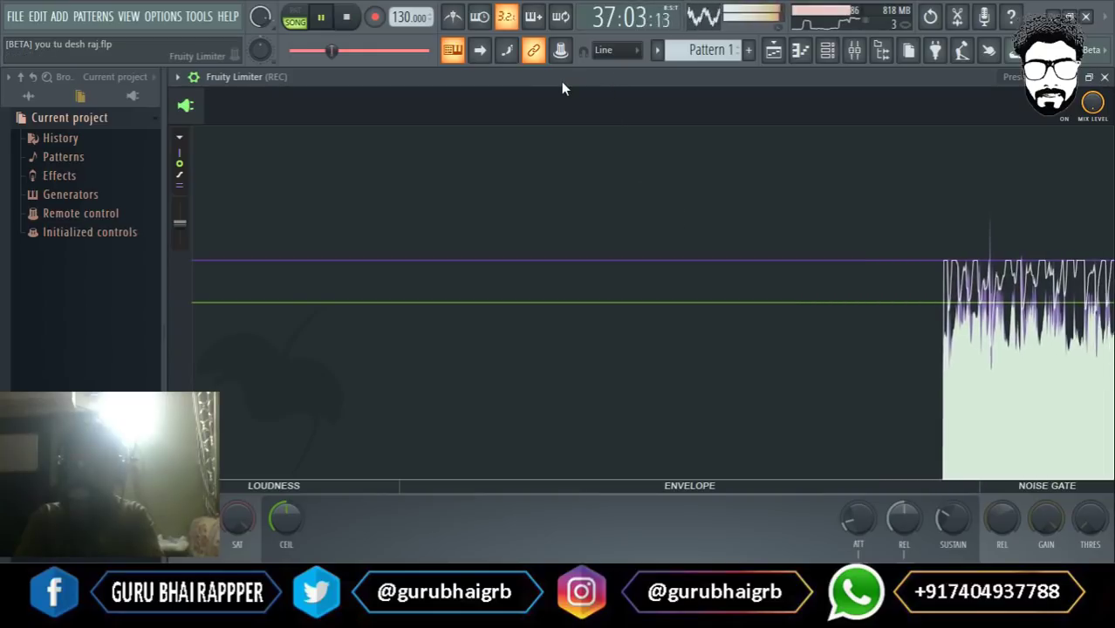
{"action": "left_click", "coordinate": [323, 18]}
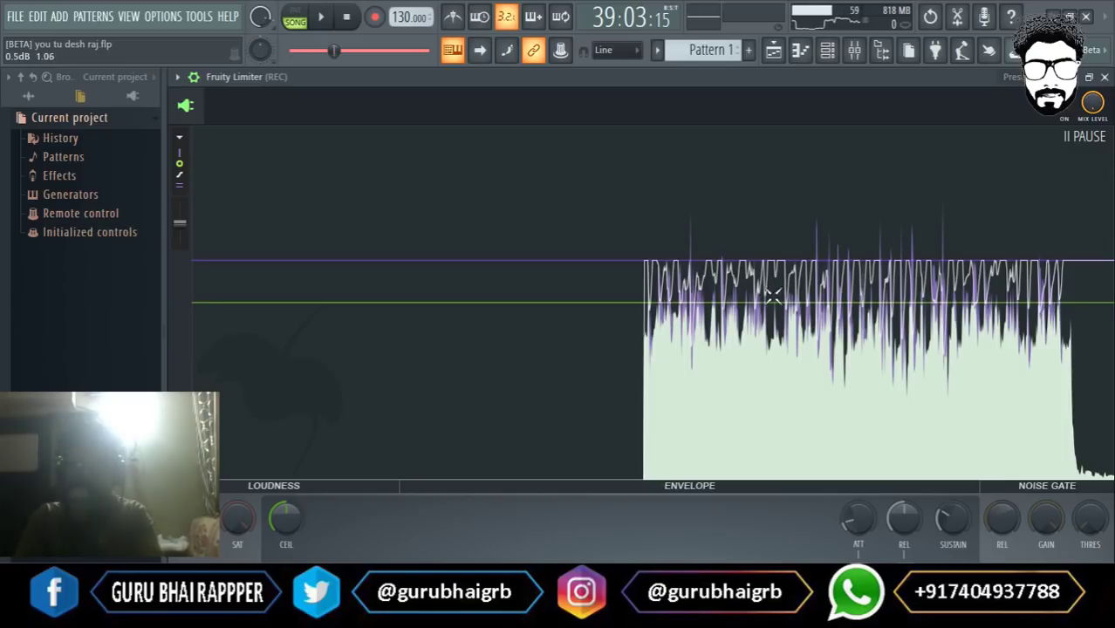
{"action": "left_click", "coordinate": [1104, 77]}
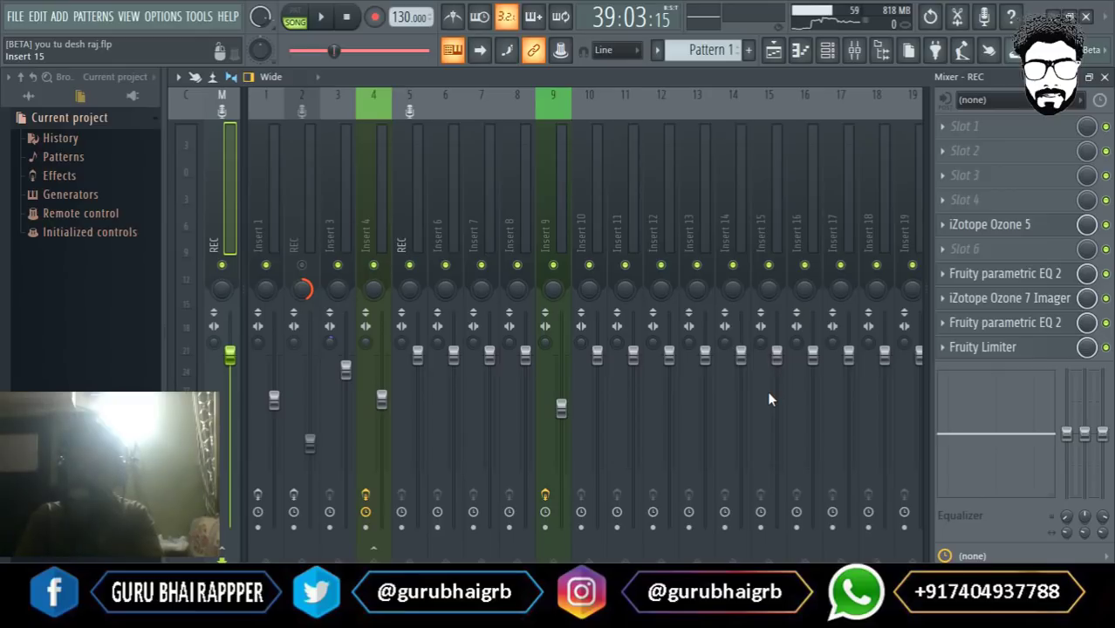
Reopen Insert 4's Fruity Limiter and lower its gain to just above the ceiling line.
{"action": "left_click", "coordinate": [379, 224]}
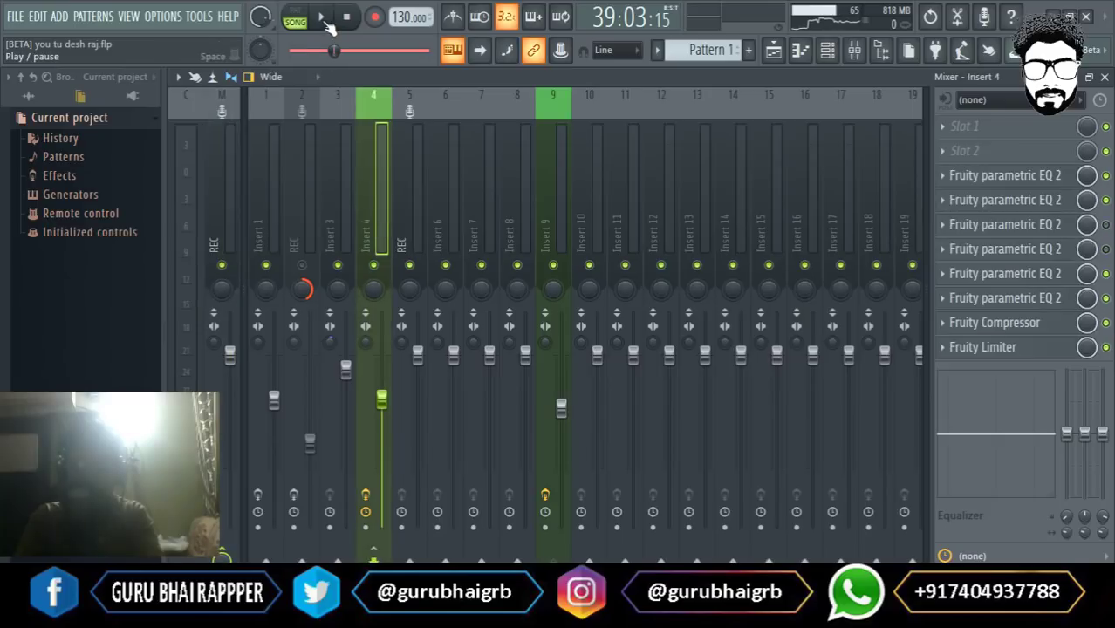
{"action": "left_click", "coordinate": [992, 348]}
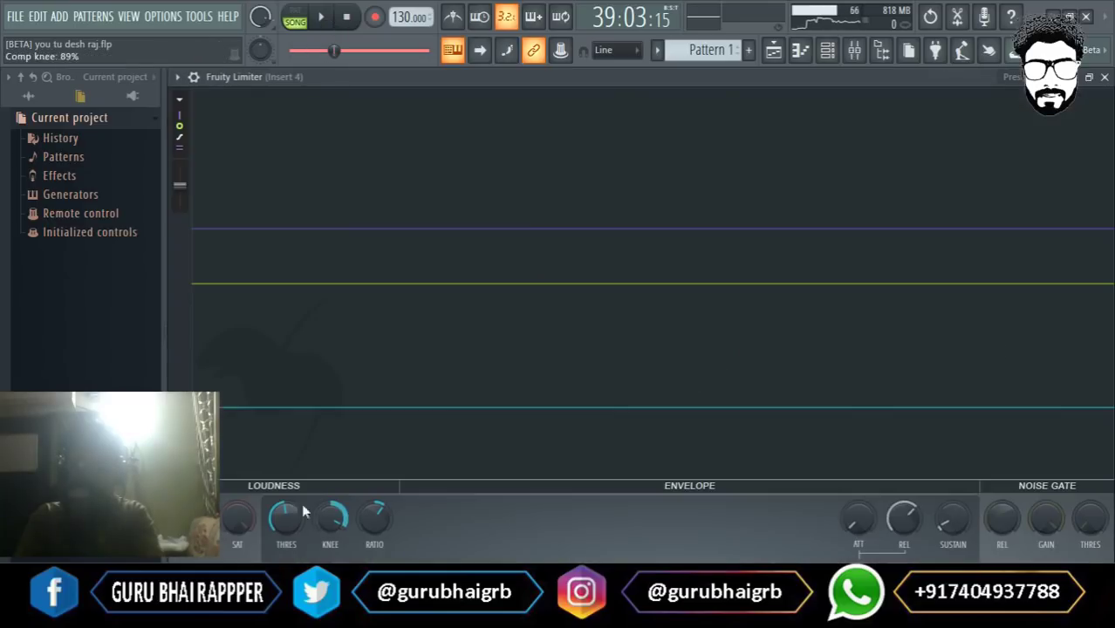
{"action": "left_click_drag", "start_coordinate": [194, 518], "coordinate": [193, 543]}
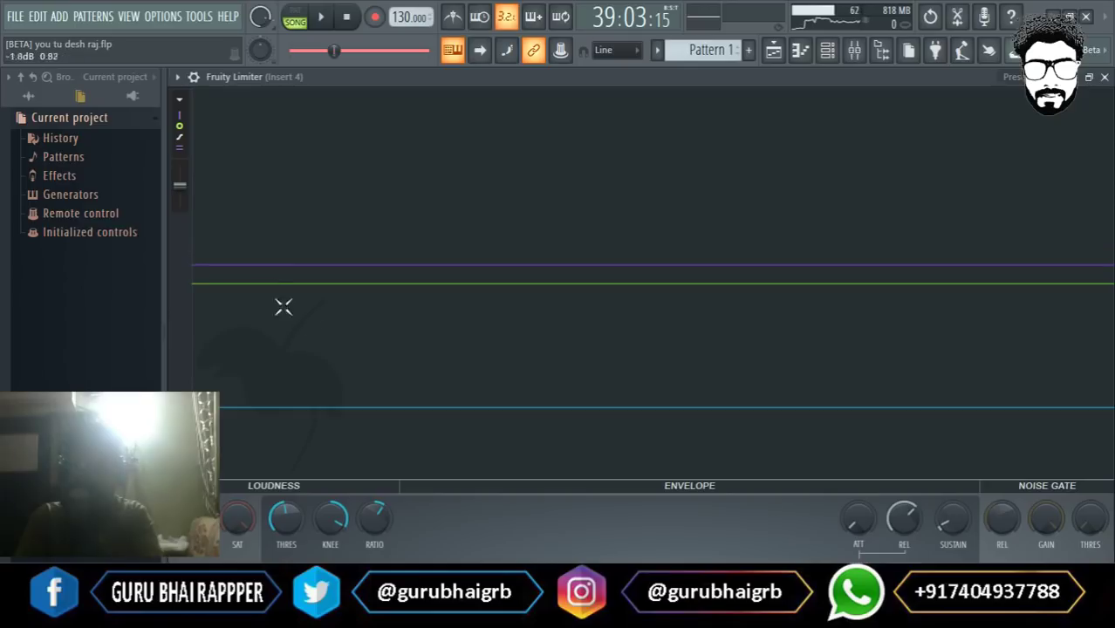
Play the song from around bar 39 to check Insert 4's limiter graph, return to the mixer and pause.
{"action": "left_click", "coordinate": [322, 18]}
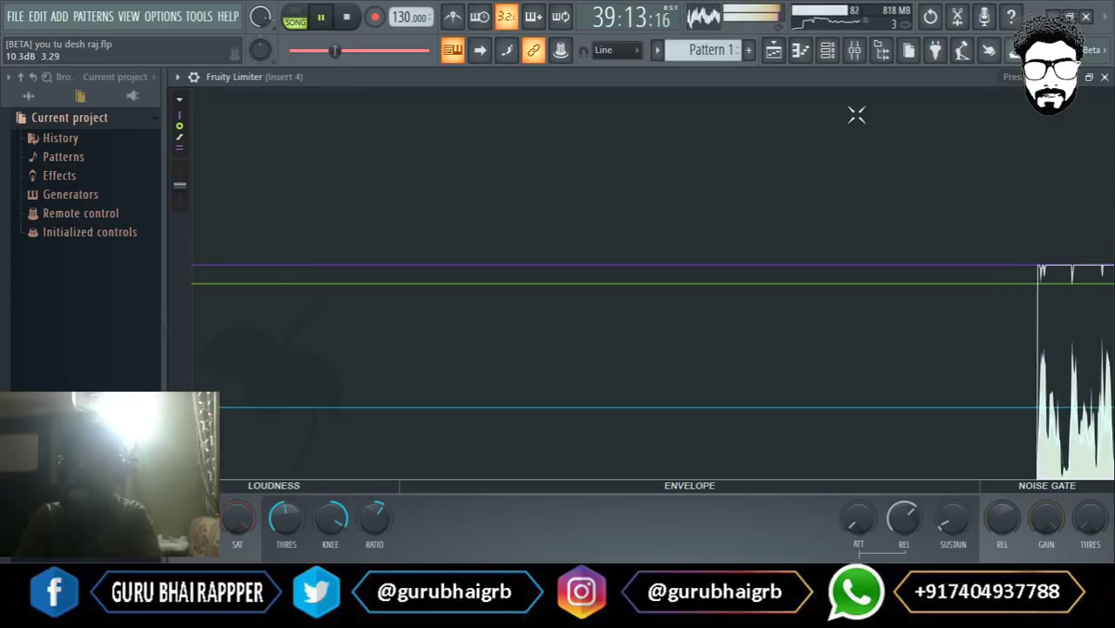
{"action": "left_click", "coordinate": [1104, 77]}
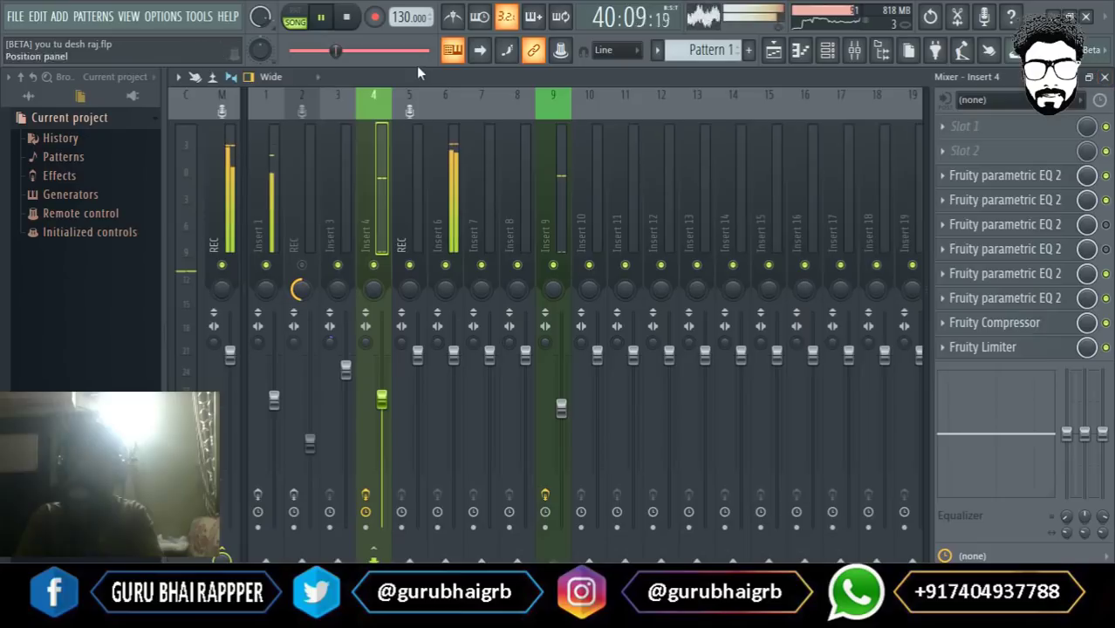
{"action": "left_click", "coordinate": [323, 17]}
Examine the master track's Fruity Limiter graph while playing from around bar 40, pause the song and return to the mixer.
{"action": "left_click", "coordinate": [227, 226]}
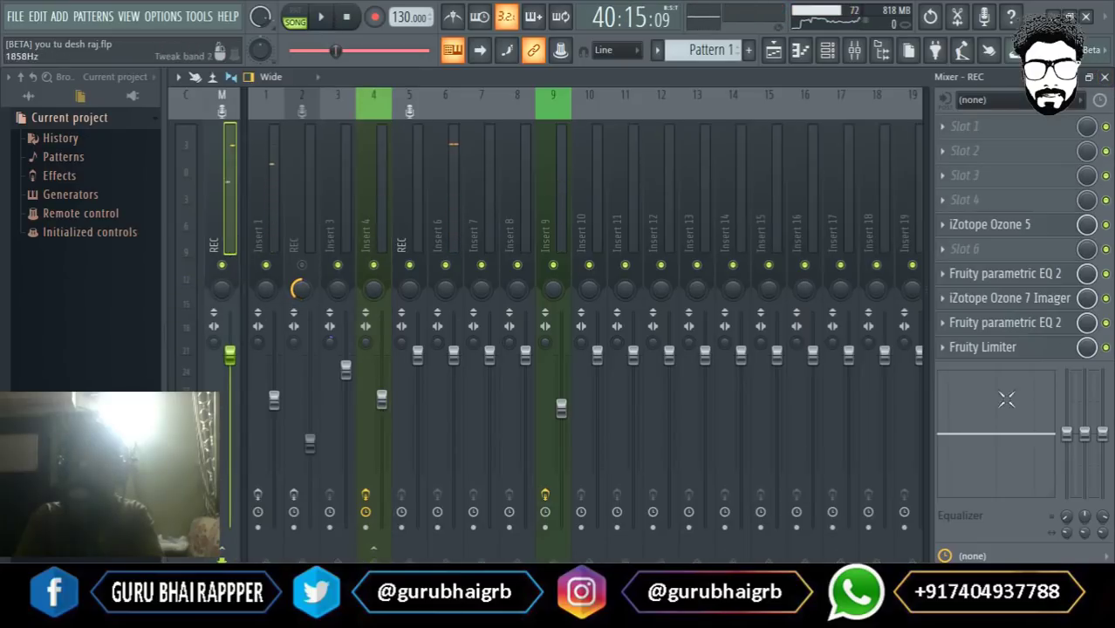
{"action": "left_click", "coordinate": [1044, 349]}
{"action": "left_click", "coordinate": [322, 17]}
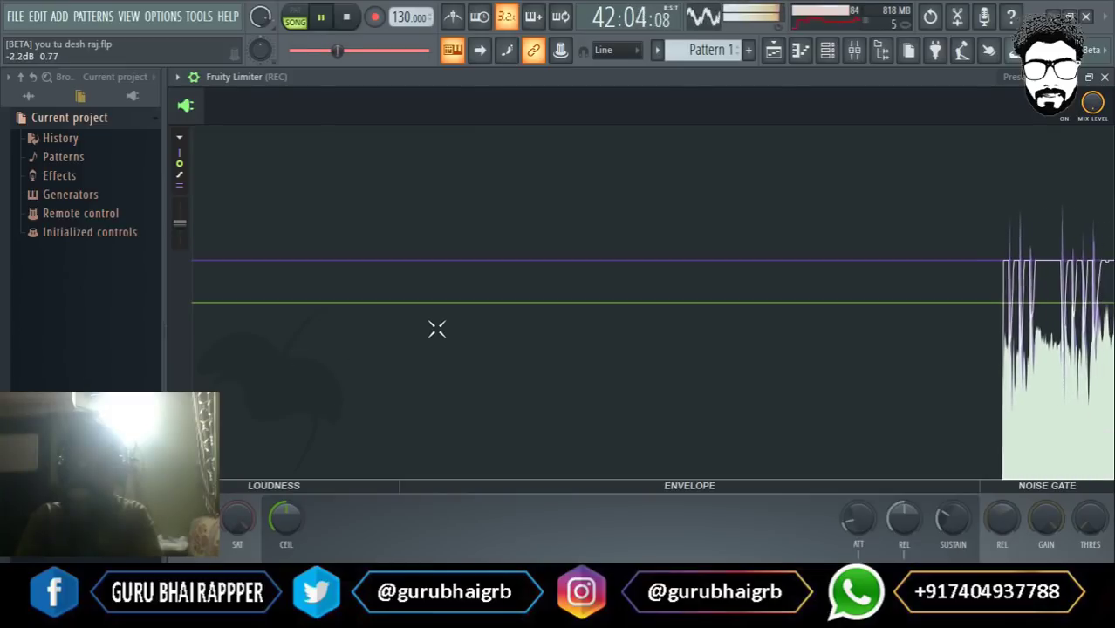
{"action": "left_click", "coordinate": [322, 18]}
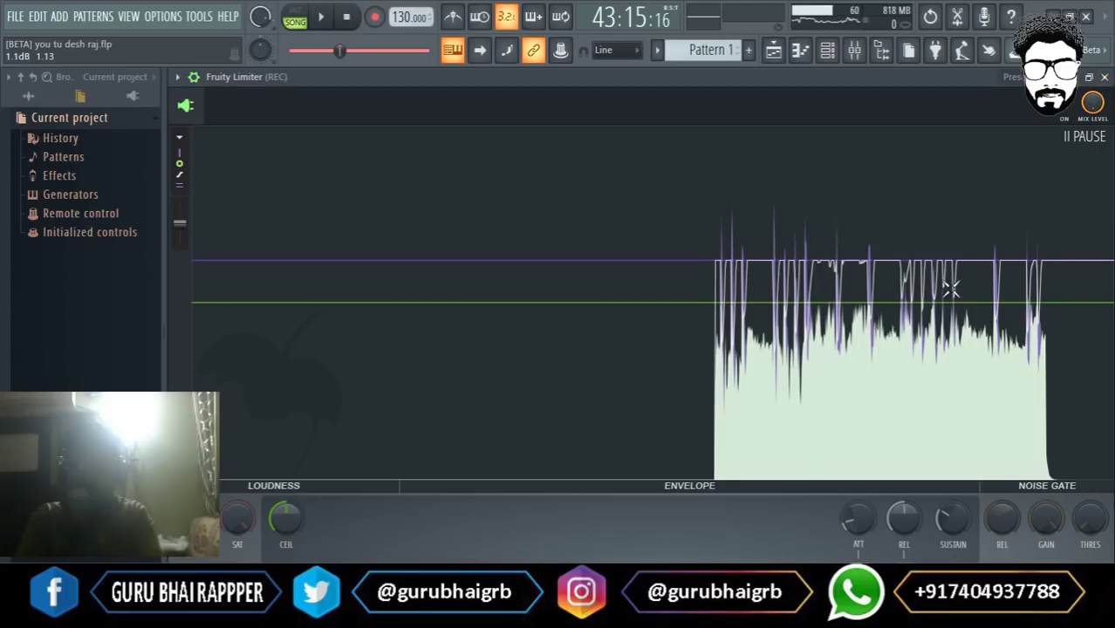
{"action": "left_click", "coordinate": [1104, 77]}
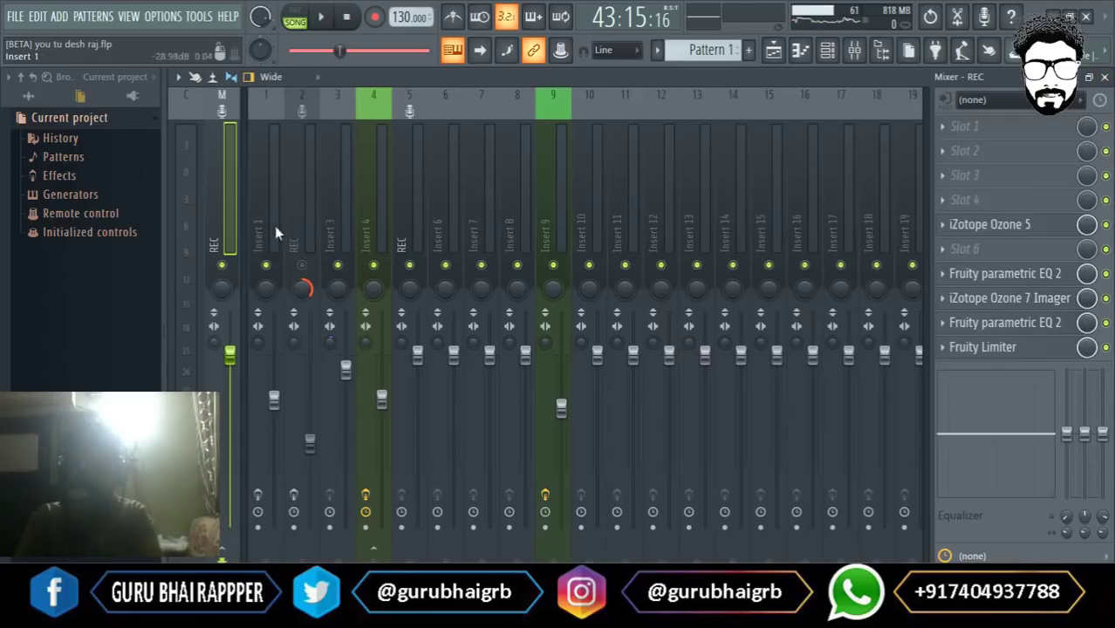
Play the song with the beat track Insert 6 selected to check its level, replaying from around bar 35 before pausing.
{"action": "left_click", "coordinate": [329, 26]}
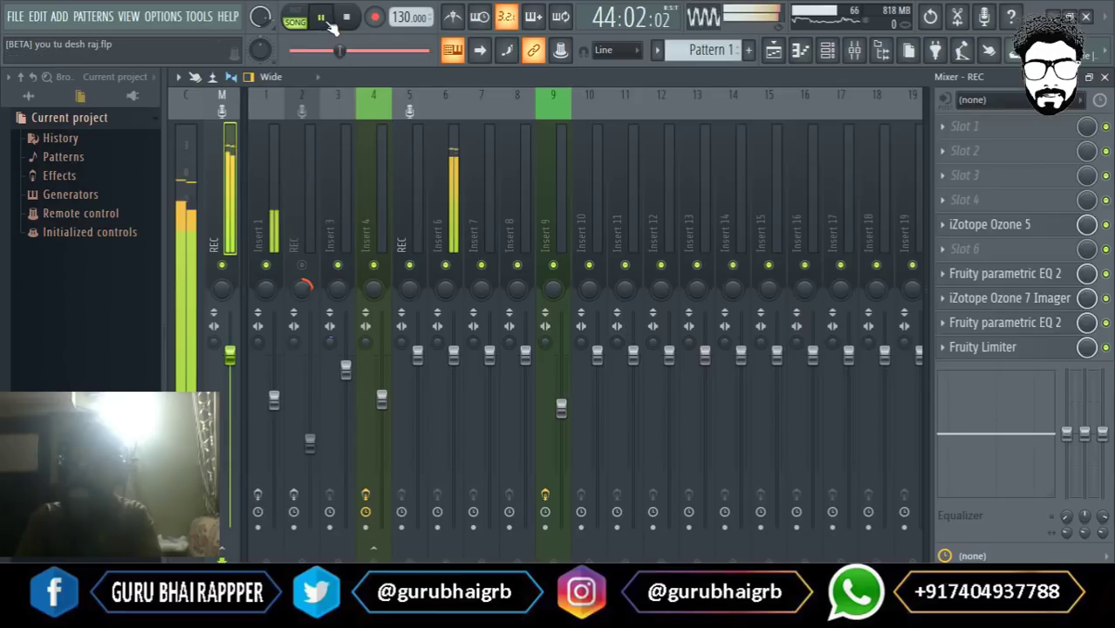
{"action": "left_click", "coordinate": [449, 201]}
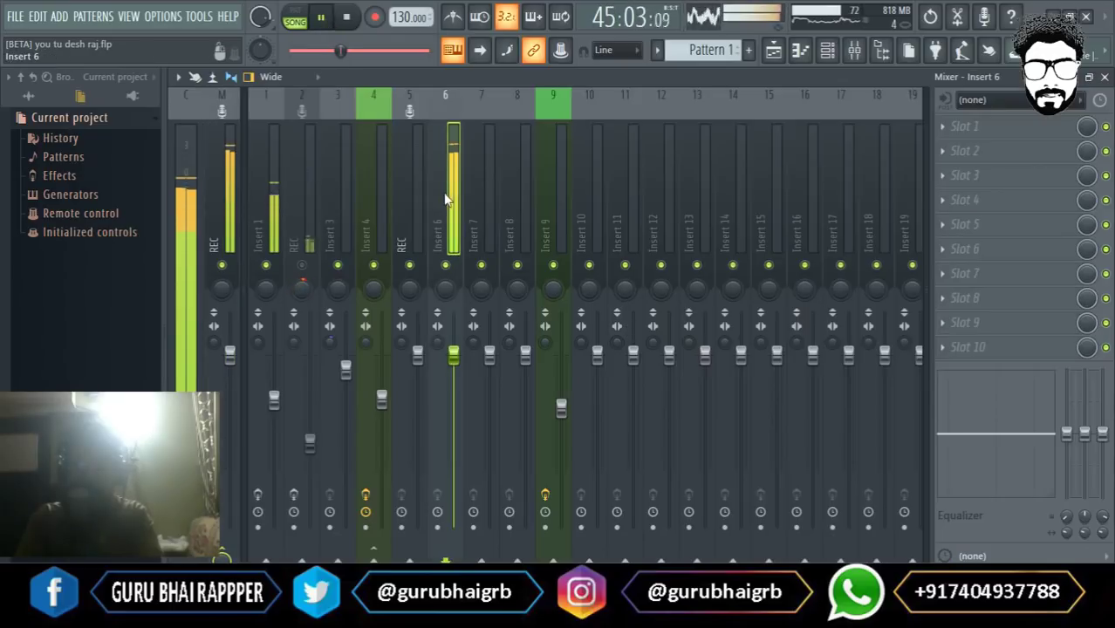
{"action": "left_click", "coordinate": [322, 20]}
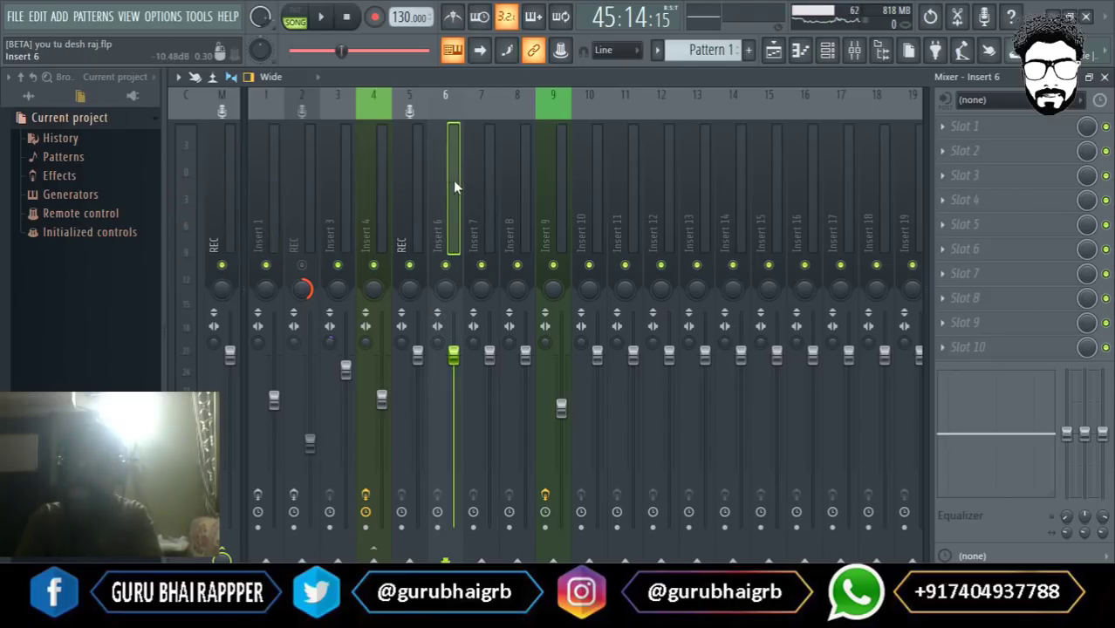
{"action": "left_click", "coordinate": [322, 19]}
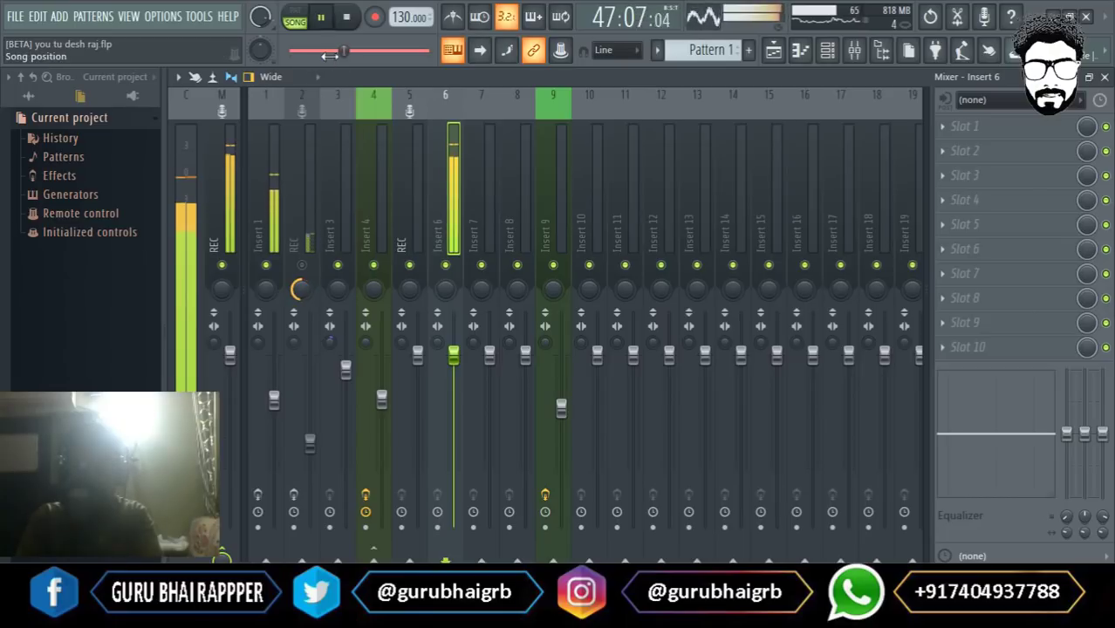
{"action": "left_click", "coordinate": [330, 52]}
{"action": "left_click", "coordinate": [322, 18]}
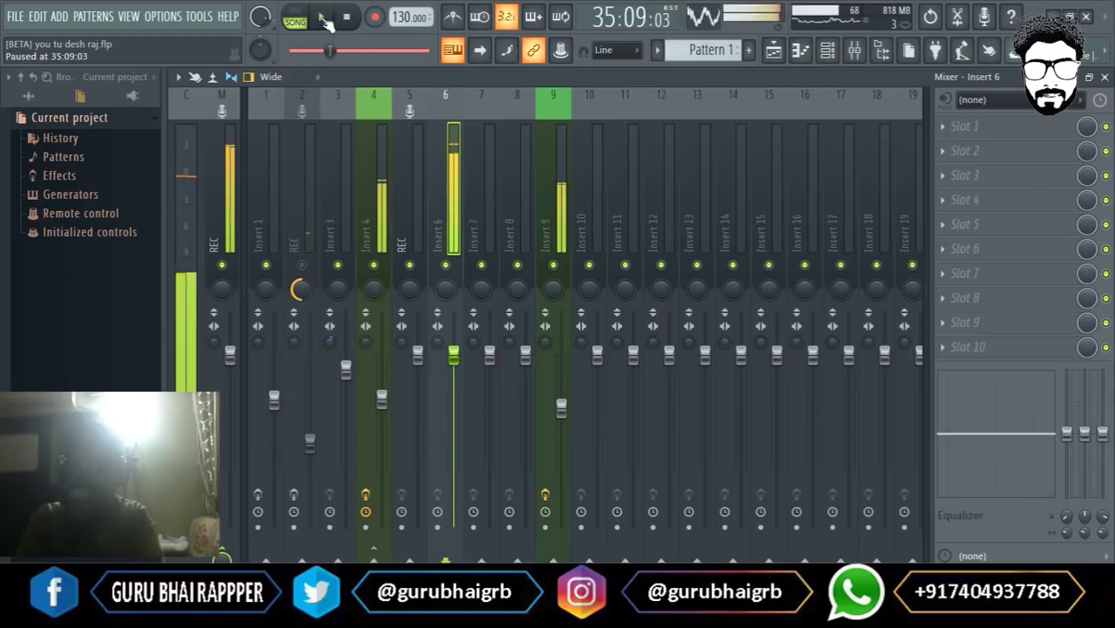
Select Insert 1 and listen for its signal during playback, moving the song position back to around bar 20 before pausing.
{"action": "left_click", "coordinate": [275, 210]}
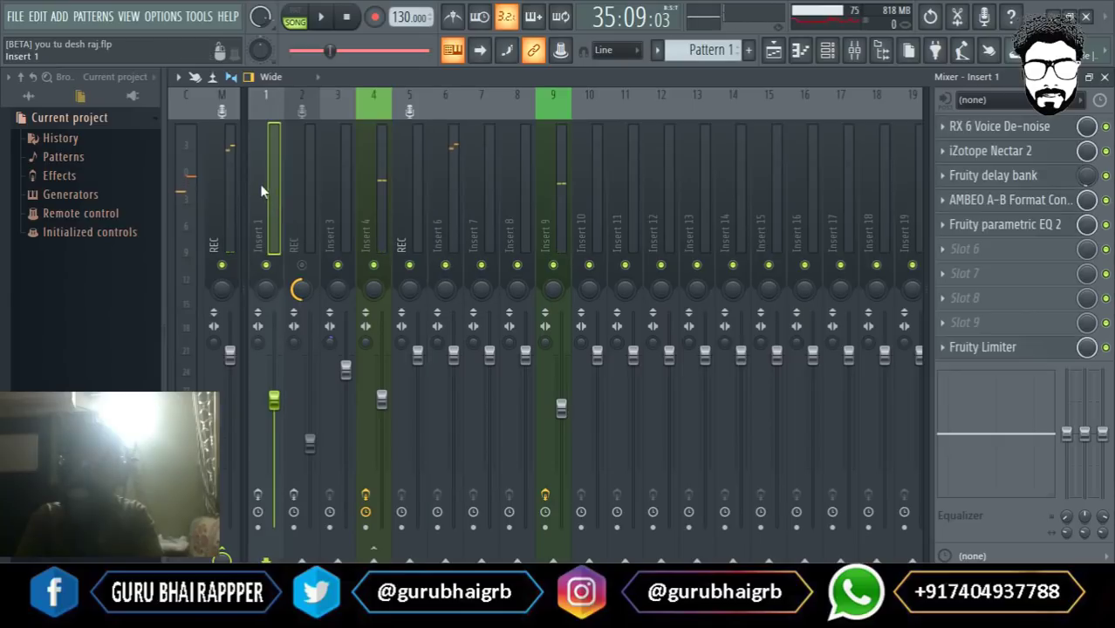
{"action": "left_click", "coordinate": [324, 19]}
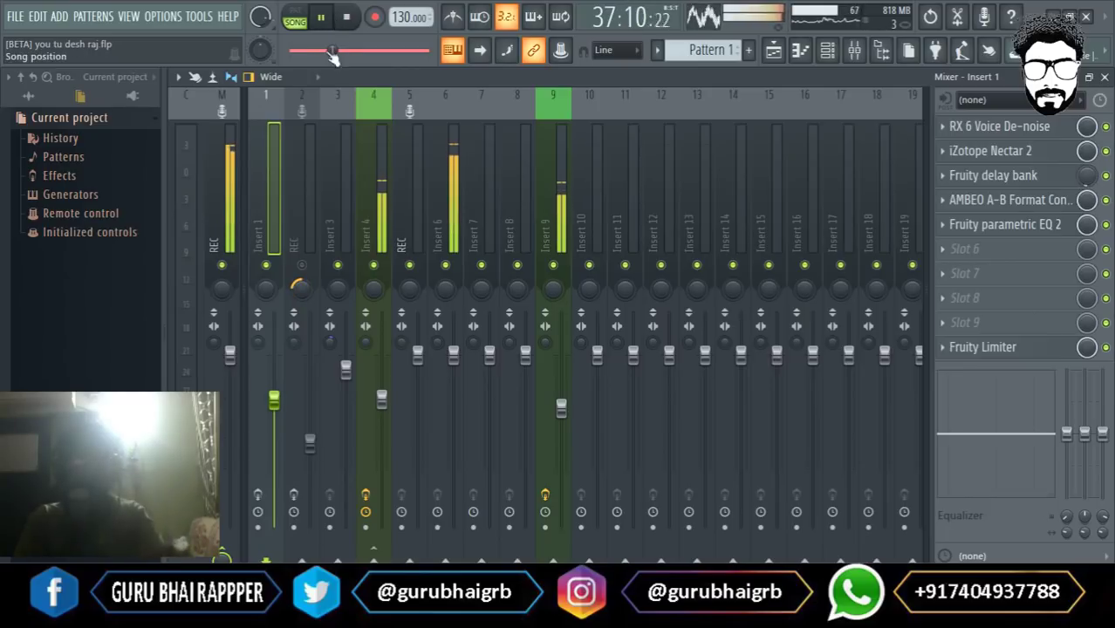
{"action": "left_click_drag", "start_coordinate": [332, 51], "coordinate": [312, 51]}
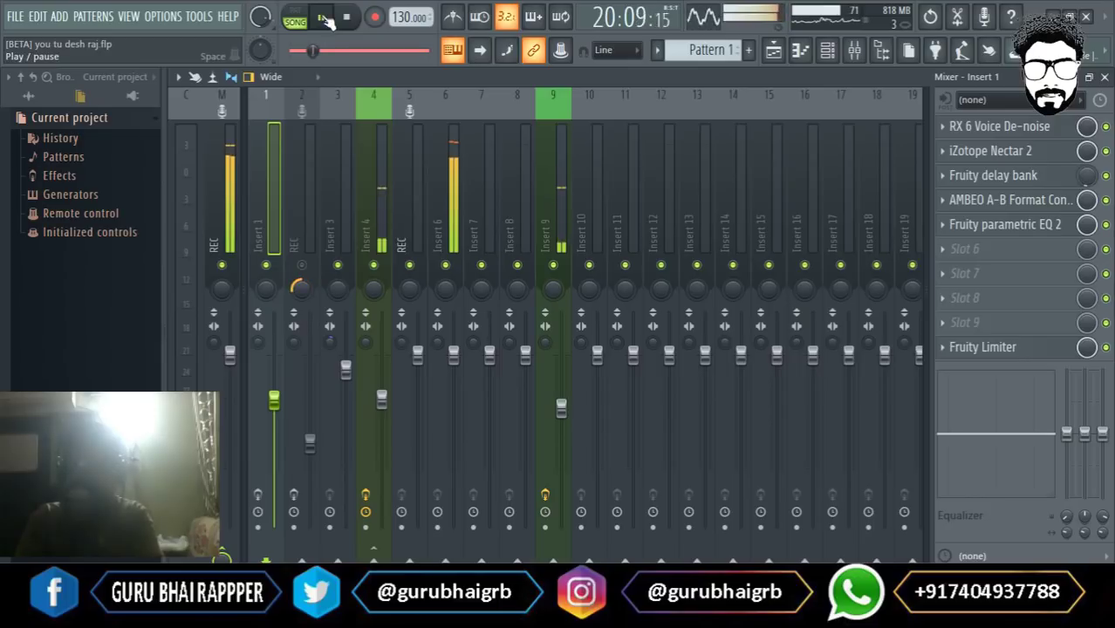
{"action": "left_click", "coordinate": [323, 20]}
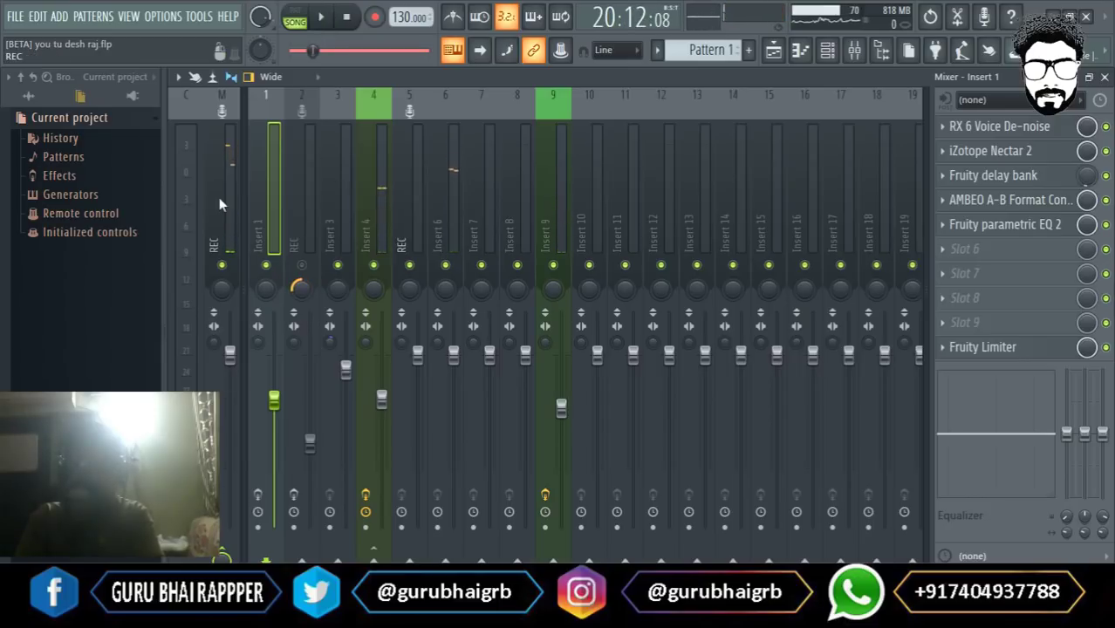
Check the mixer routing of the playlist's vocal clips starting near bars 41 and 17, with the song position at bar 27.
{"action": "left_click", "coordinate": [1104, 77]}
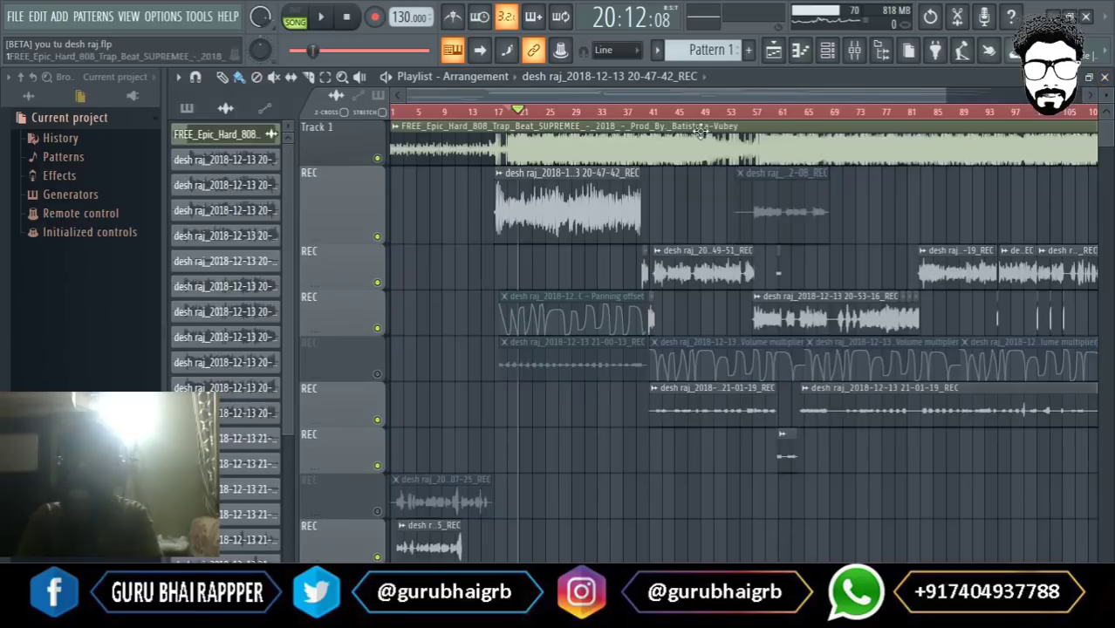
{"action": "double_click", "coordinate": [689, 271]}
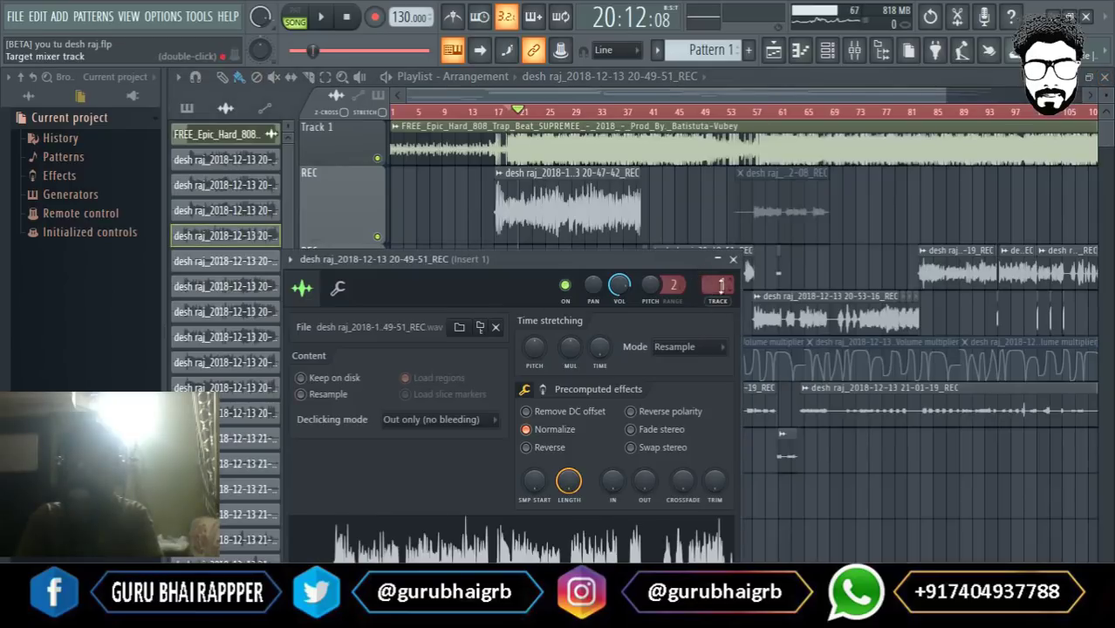
{"action": "left_click", "coordinate": [733, 259]}
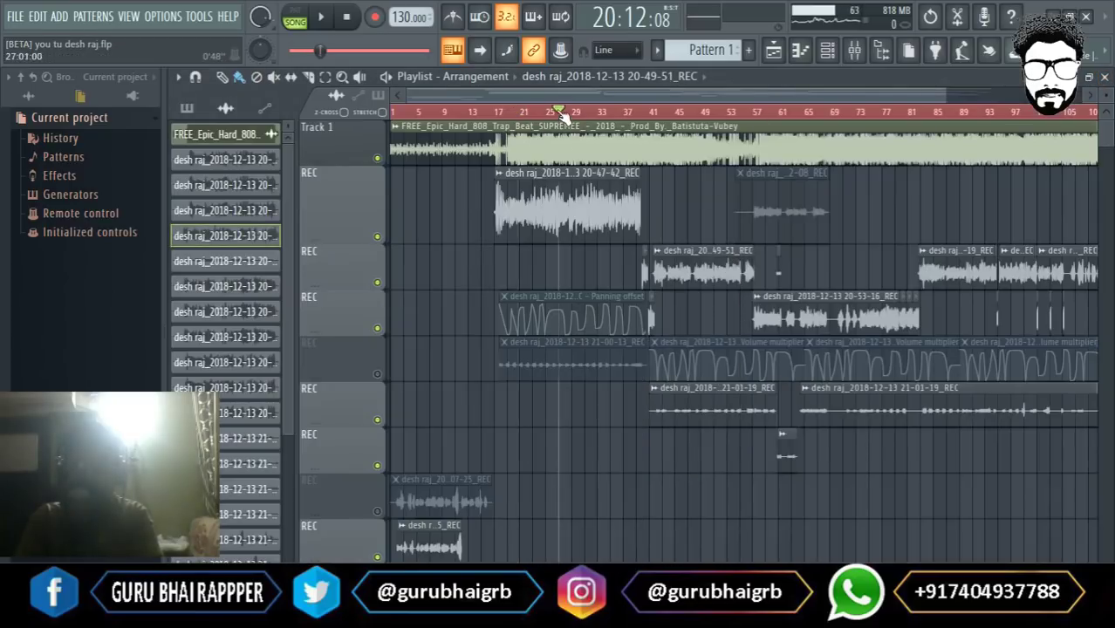
{"action": "double_click", "coordinate": [565, 225]}
{"action": "left_click", "coordinate": [712, 237]}
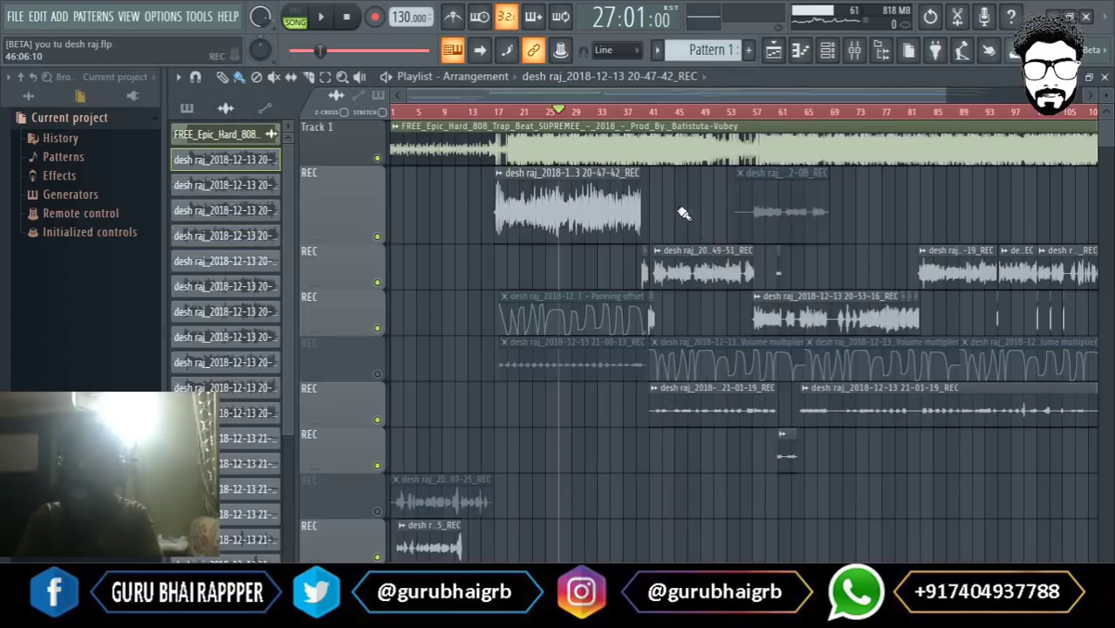
Play from bar 27 in the mixer, examine the master track's Fruity Limiter graph, and pause the song.
{"action": "left_click", "coordinate": [827, 51]}
{"action": "key", "text": "space"}
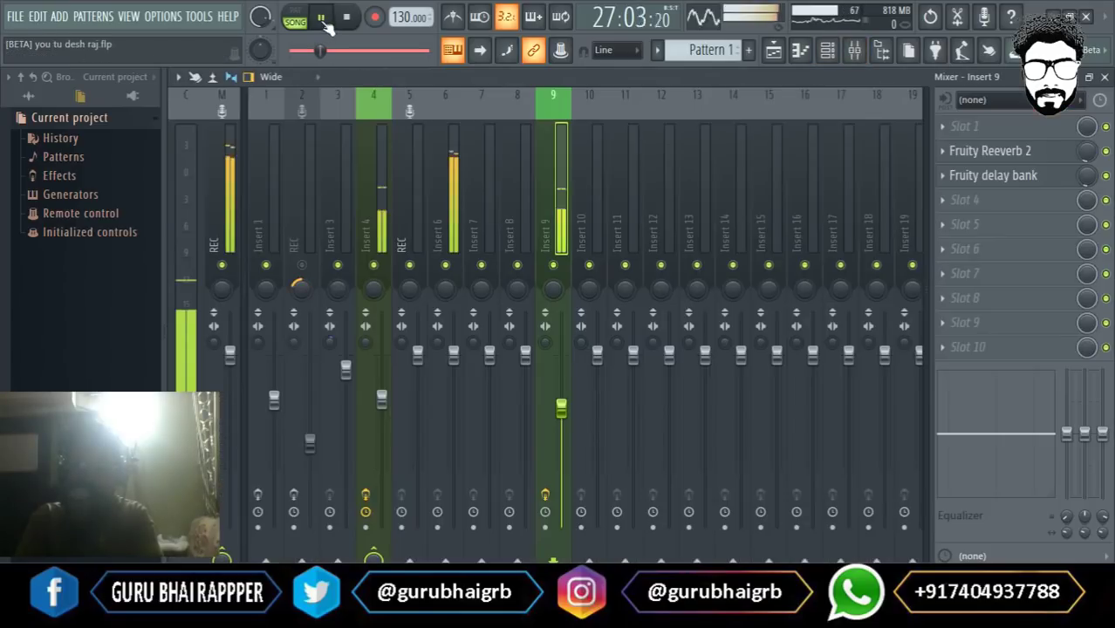
{"action": "left_click", "coordinate": [294, 279]}
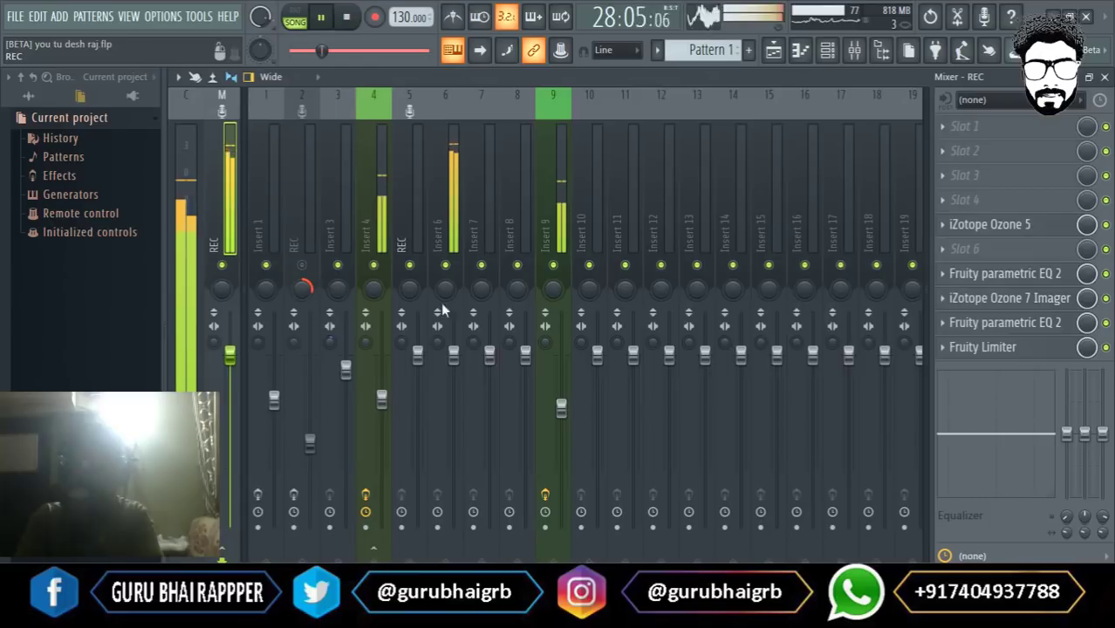
{"action": "left_click", "coordinate": [968, 347]}
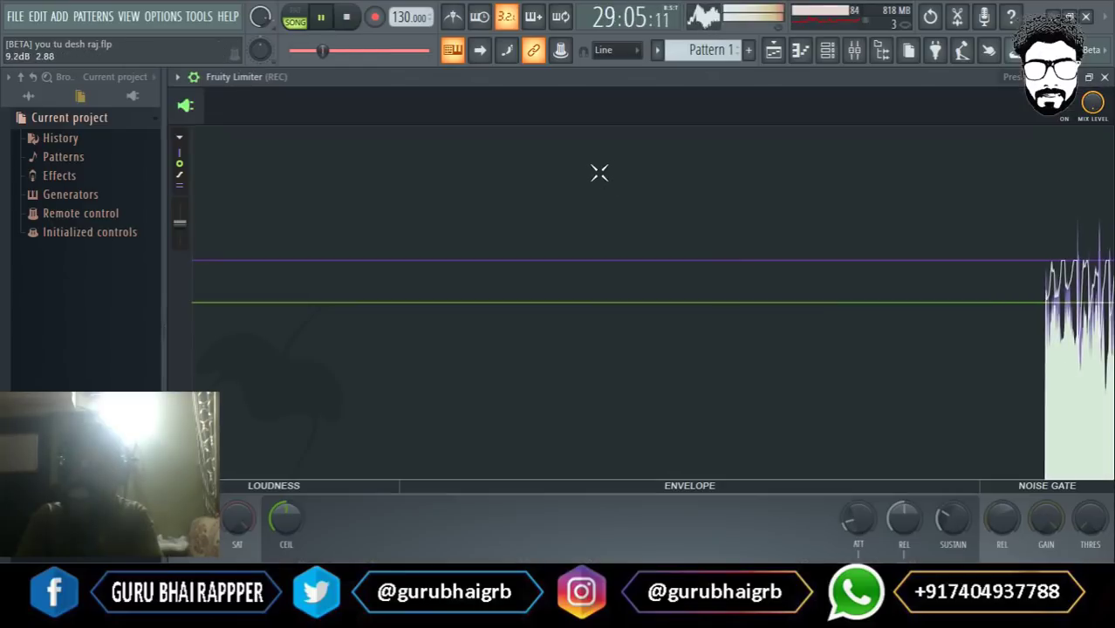
{"action": "left_click", "coordinate": [324, 18]}
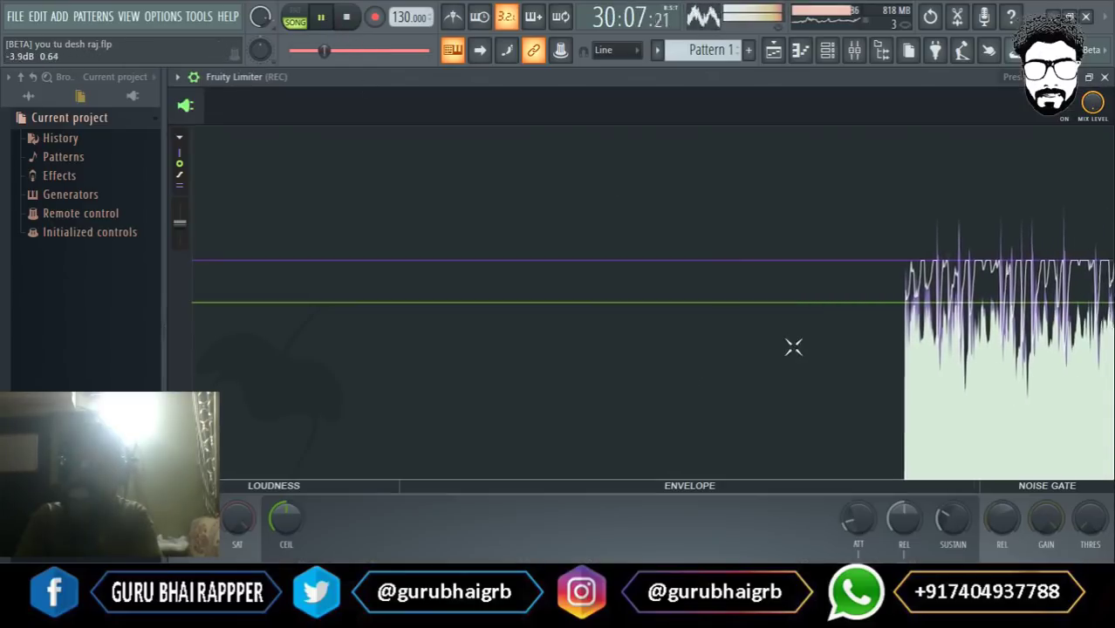
{"action": "left_click", "coordinate": [526, 289]}
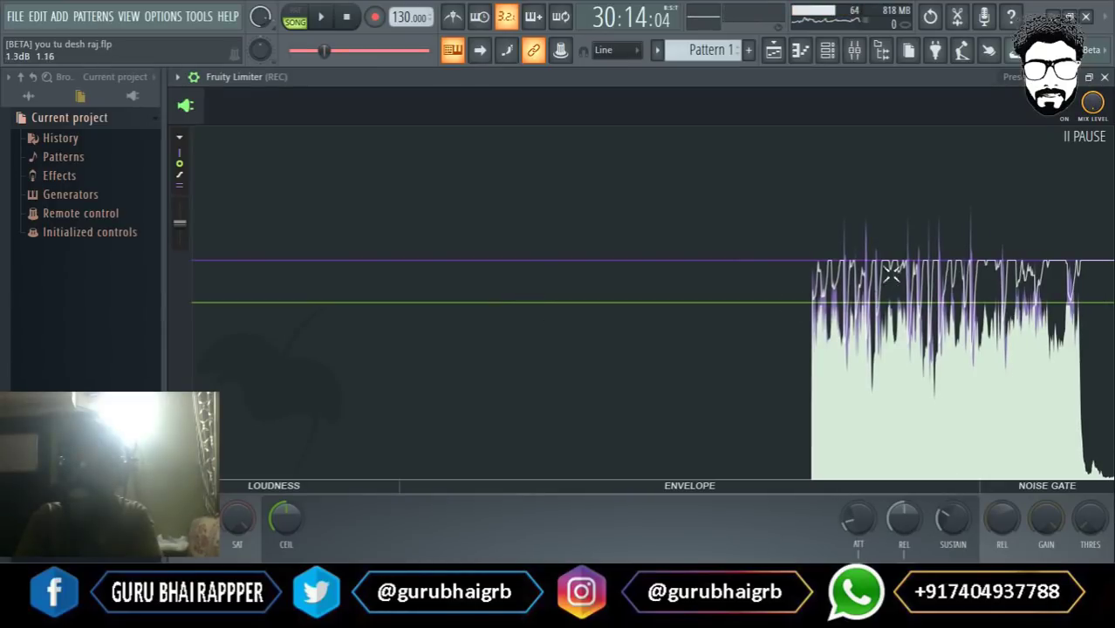
Try a much higher gain on the master track's Fruity Limiter and play the song briefly to see its effect.
{"action": "left_click_drag", "start_coordinate": [193, 519], "coordinate": [193, 486]}
{"action": "left_click", "coordinate": [509, 341]}
{"action": "left_click", "coordinate": [371, 149]}
{"action": "left_click", "coordinate": [466, 290]}
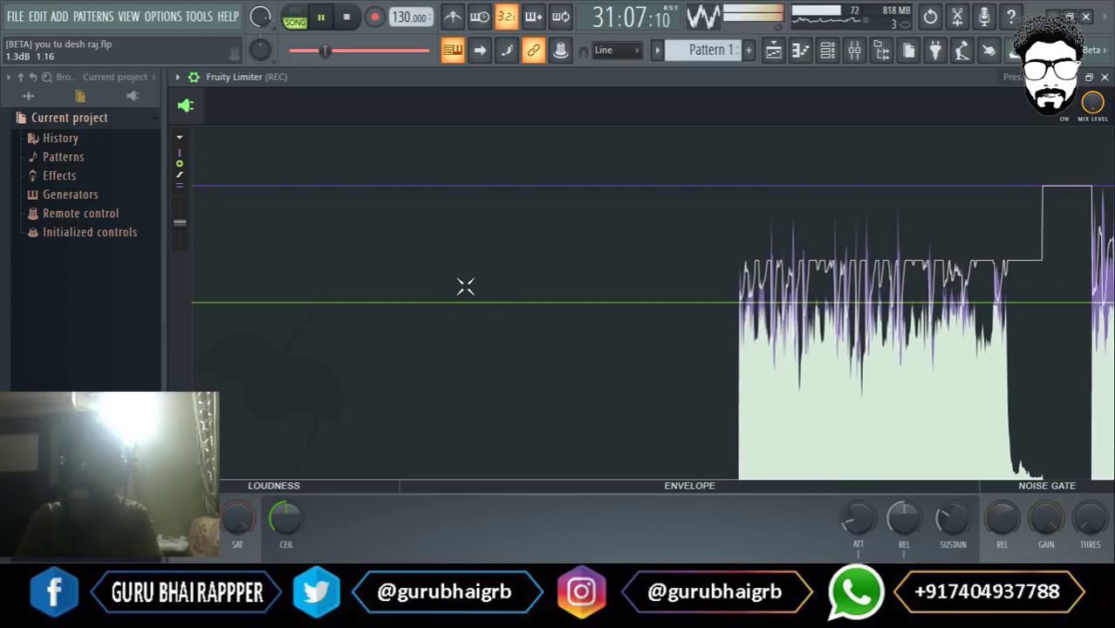
{"action": "key", "text": "space"}
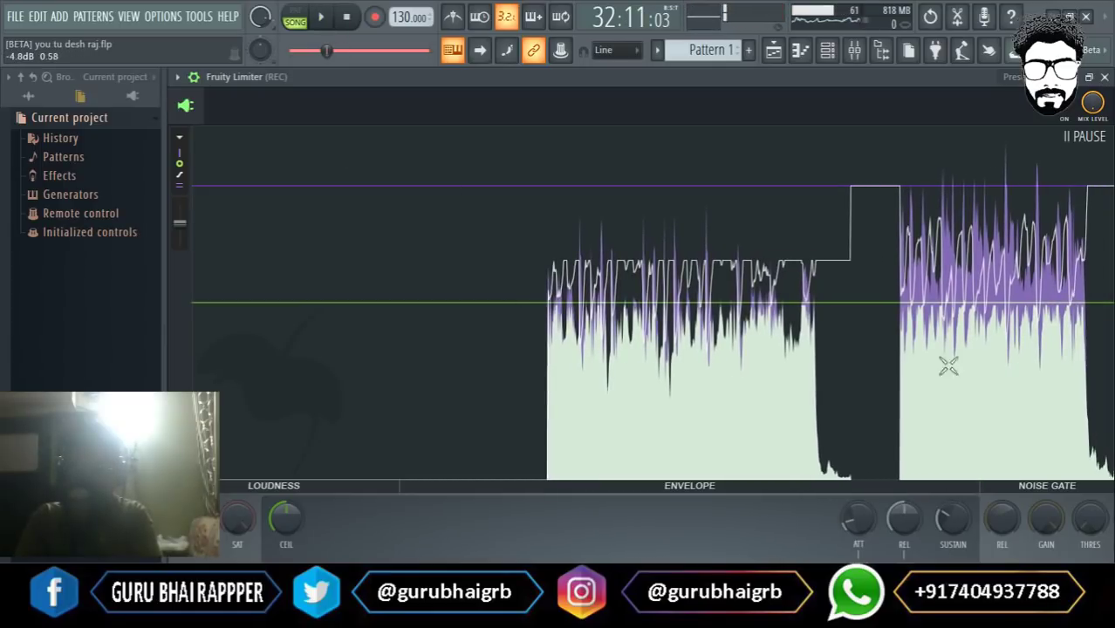
Set the master Fruity Limiter's gain to 3.4 dB, then return to the mixer and play the song briefly.
{"action": "left_click_drag", "start_coordinate": [189, 519], "coordinate": [189, 536]}
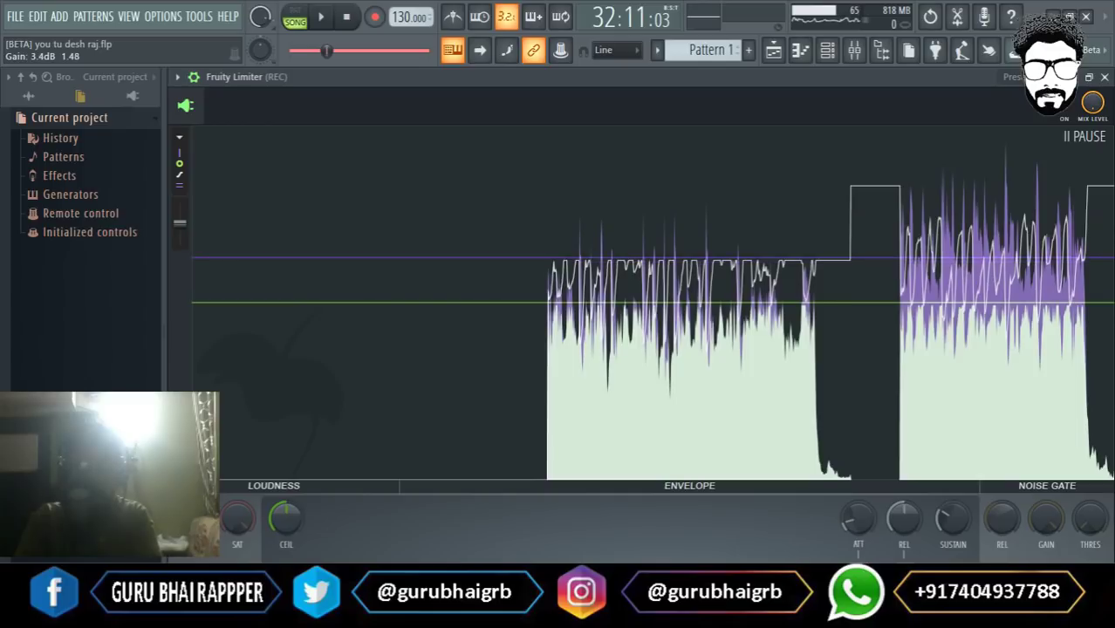
{"action": "left_click", "coordinate": [1105, 77]}
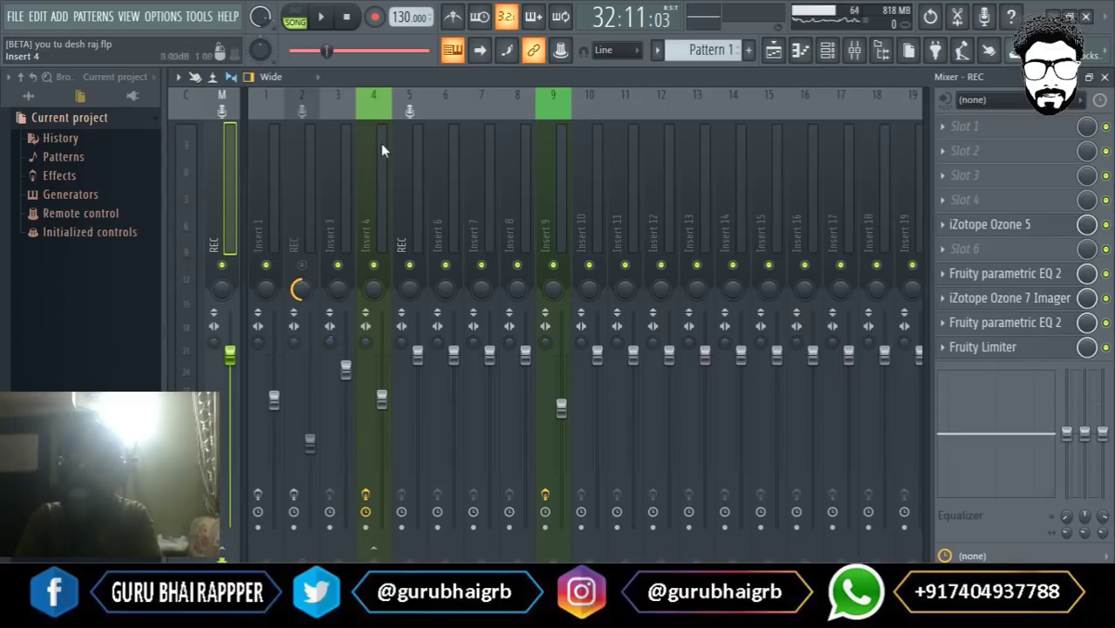
{"action": "left_click", "coordinate": [321, 18]}
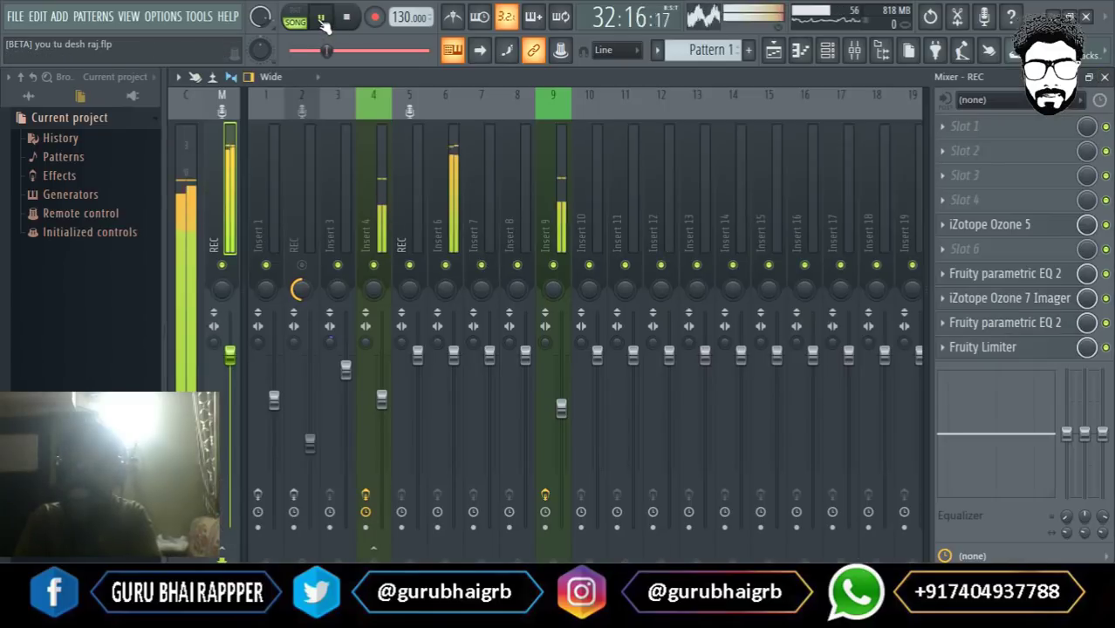
{"action": "left_click", "coordinate": [322, 18]}
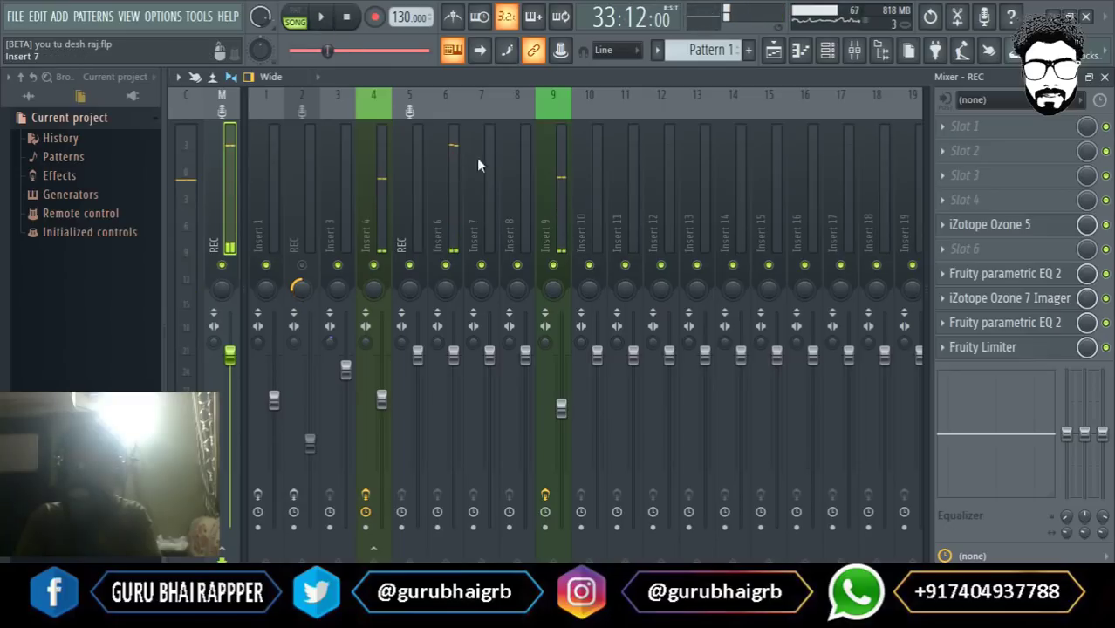
Lower the beat track Insert 6's volume fader to 83% (-4.0 dB) and play the song to check the balance.
{"action": "left_click", "coordinate": [452, 161]}
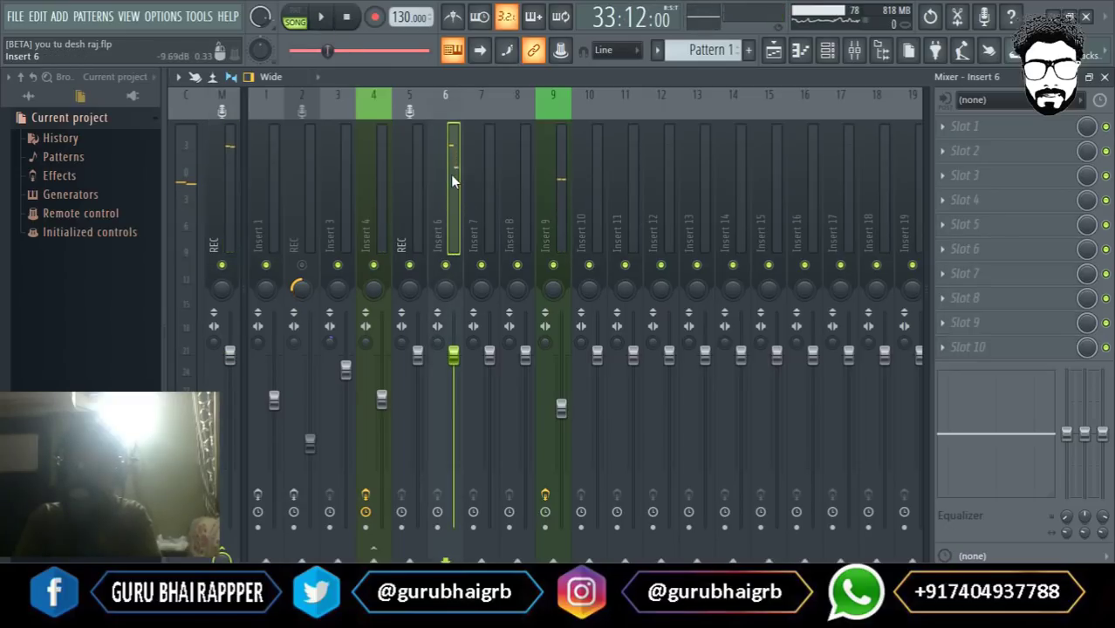
{"action": "left_click_drag", "start_coordinate": [457, 360], "coordinate": [457, 365]}
{"action": "key", "text": "space"}
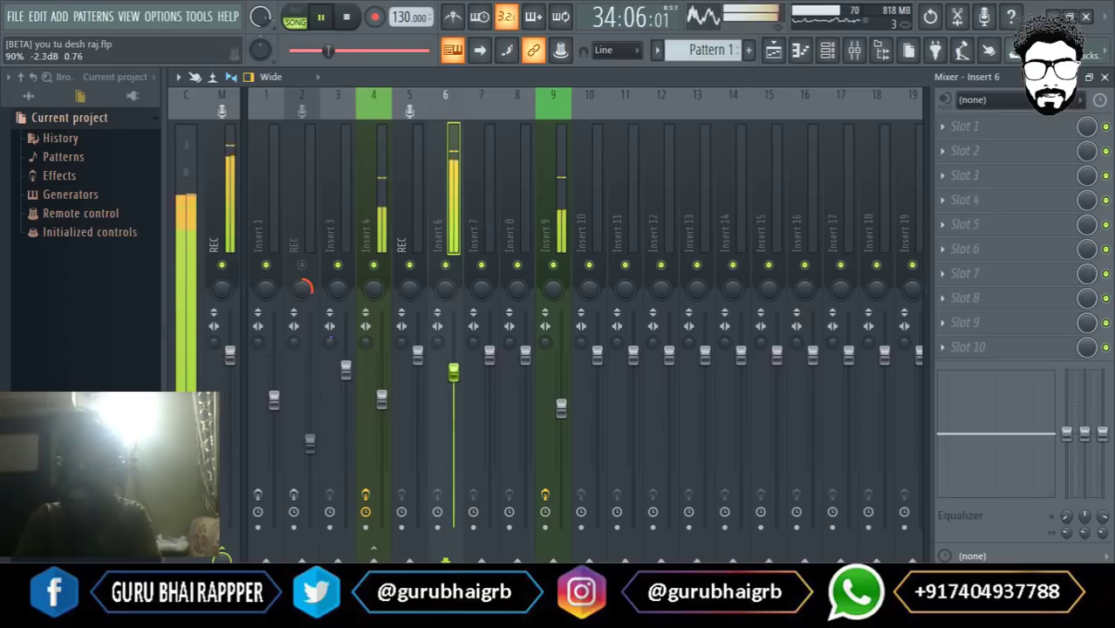
{"action": "left_click_drag", "start_coordinate": [454, 372], "coordinate": [453, 384]}
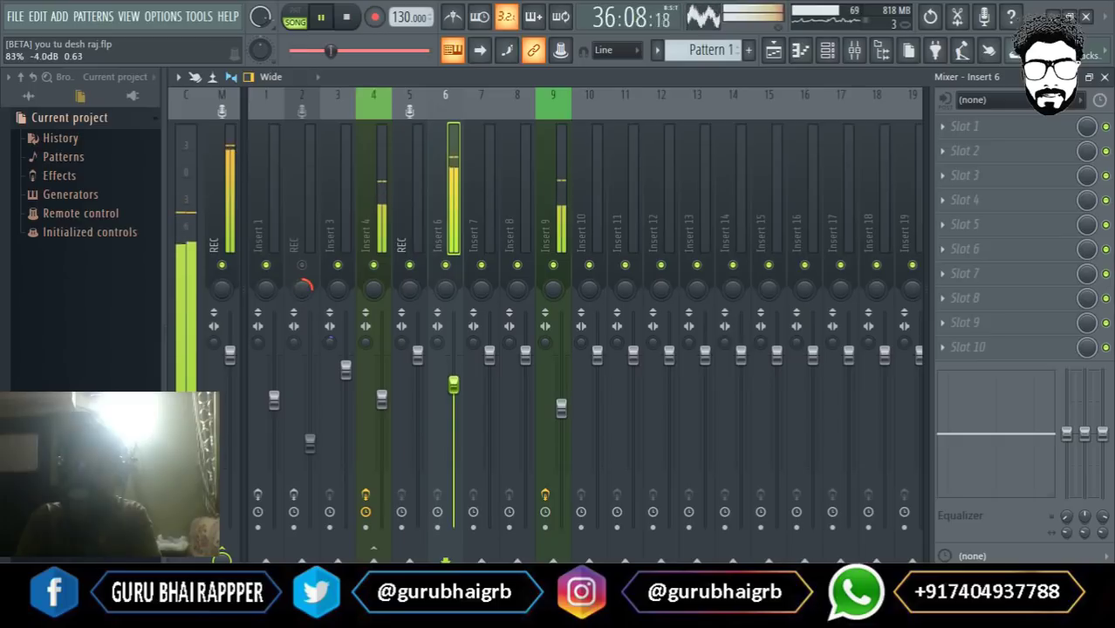
{"action": "left_click", "coordinate": [323, 19]}
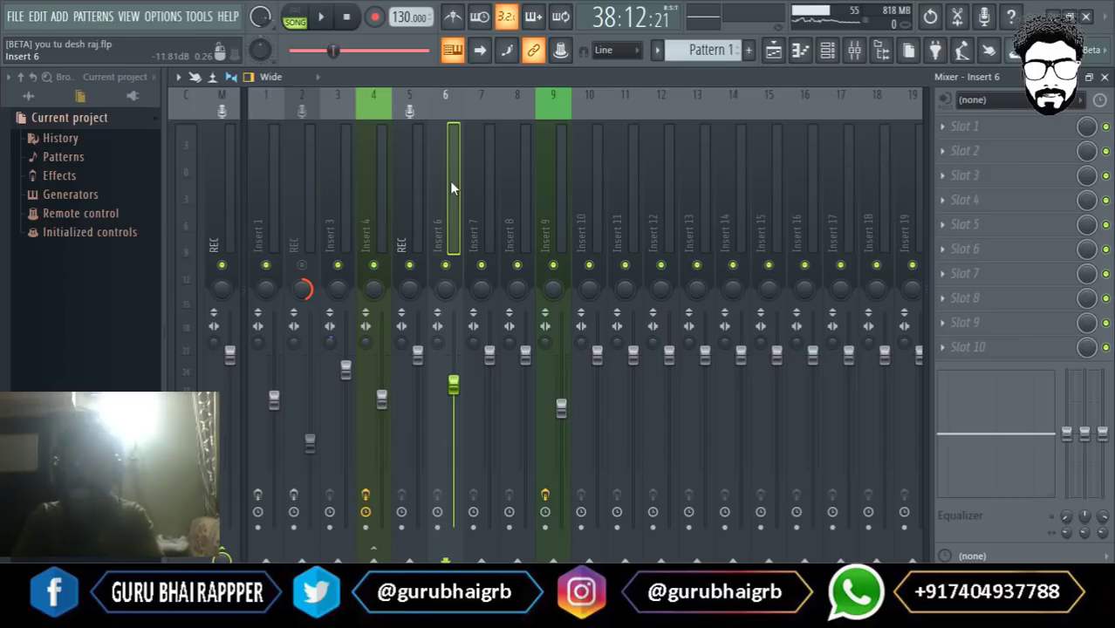
{"action": "left_click", "coordinate": [322, 17]}
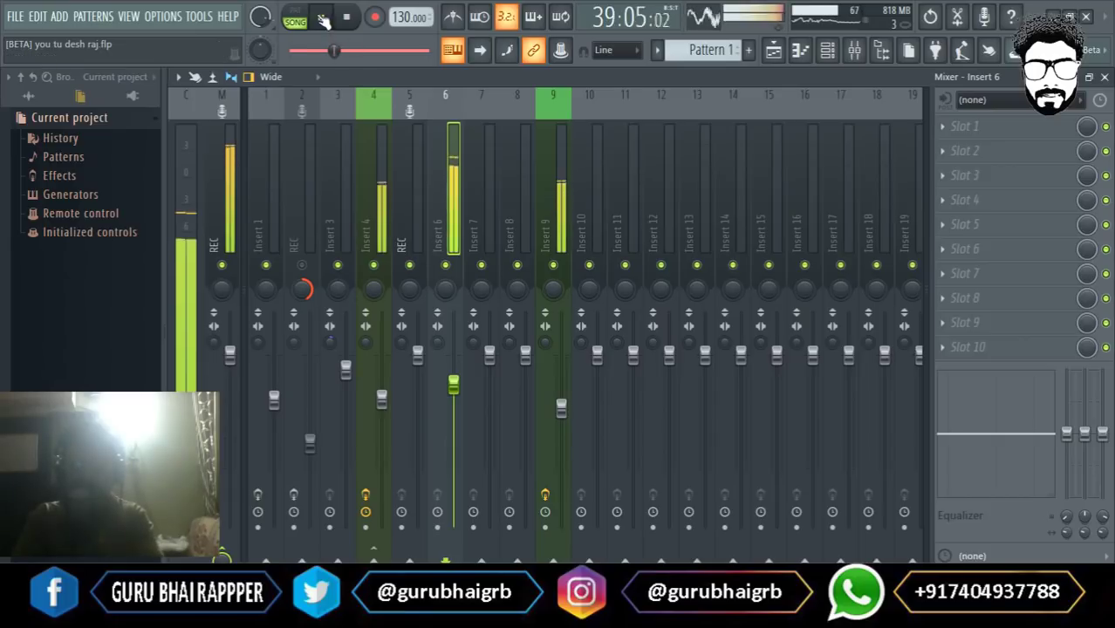
Select the vocal track Insert 4 and play the song in short passages to check its level against the beat.
{"action": "left_click", "coordinate": [378, 200]}
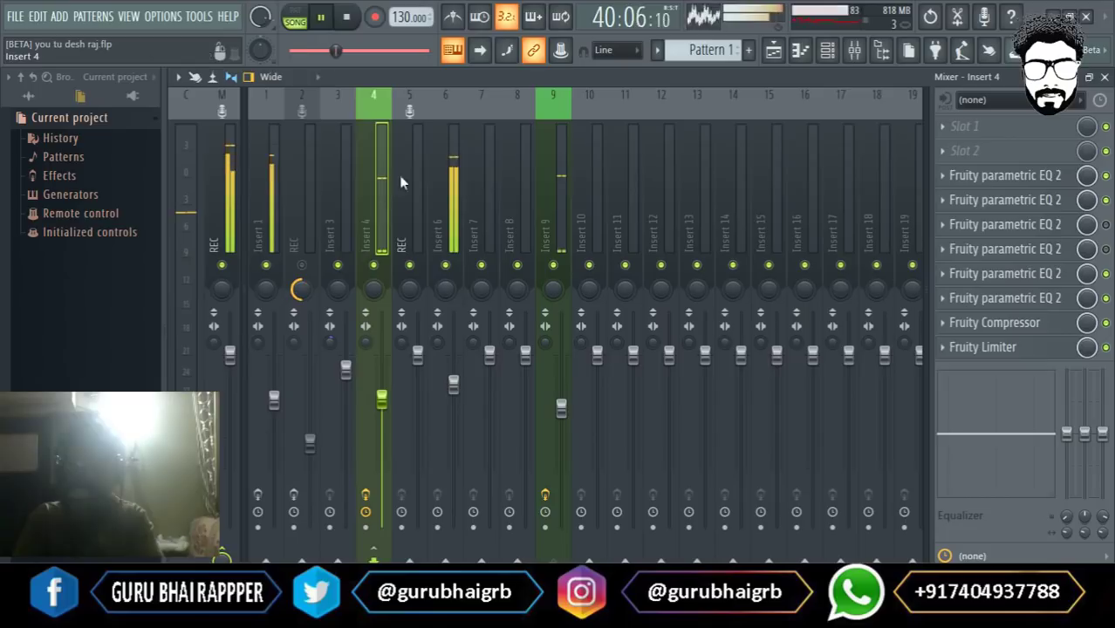
{"action": "left_click", "coordinate": [324, 17]}
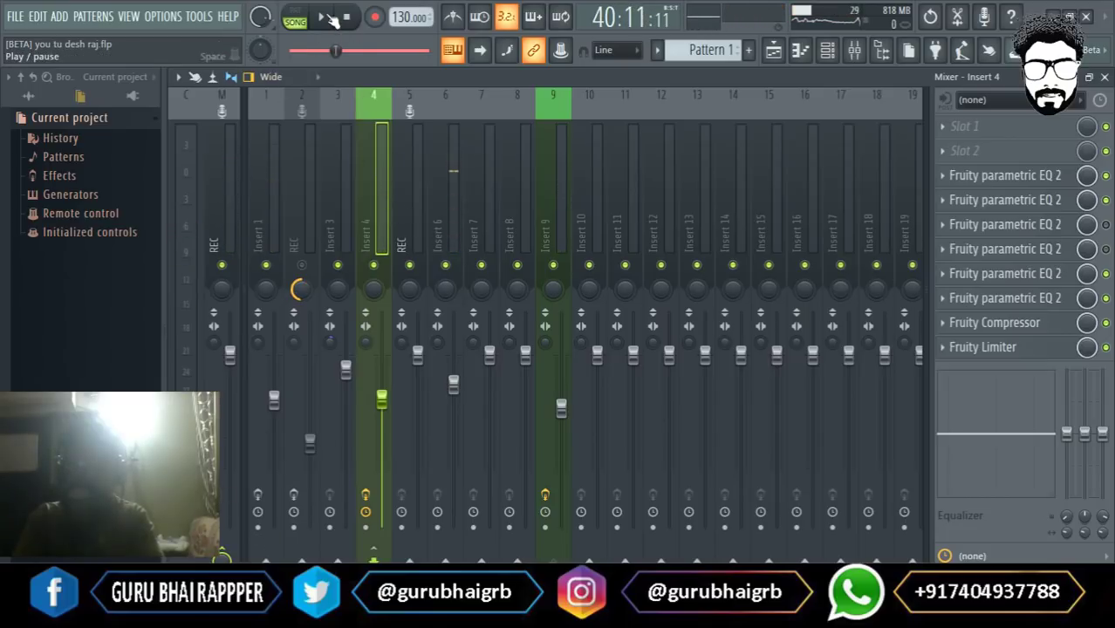
{"action": "left_click", "coordinate": [327, 18]}
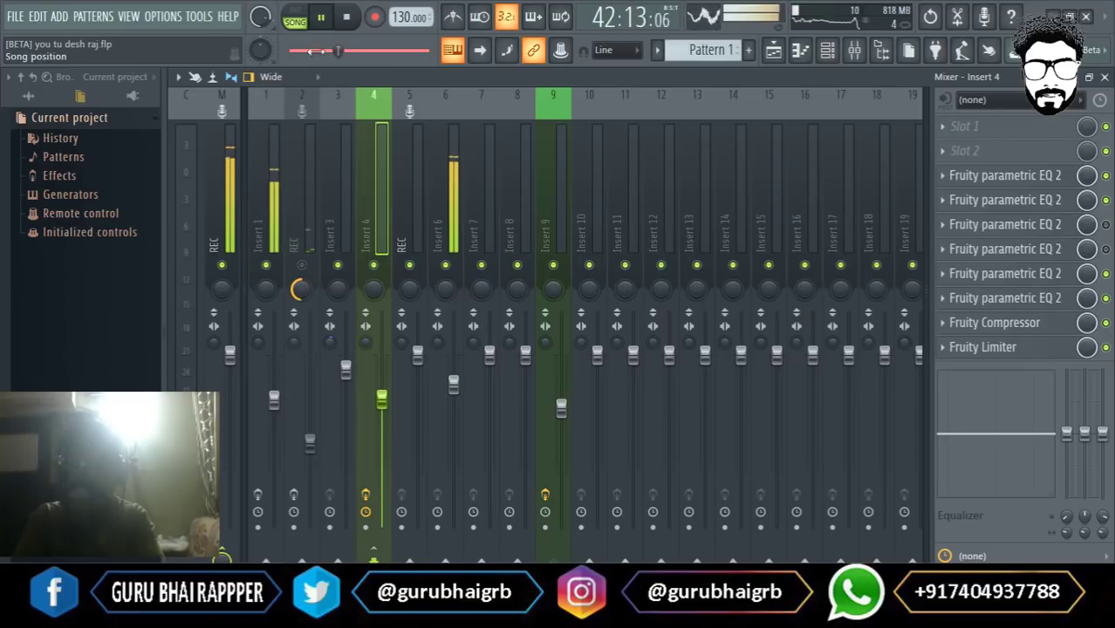
{"action": "left_click", "coordinate": [328, 18]}
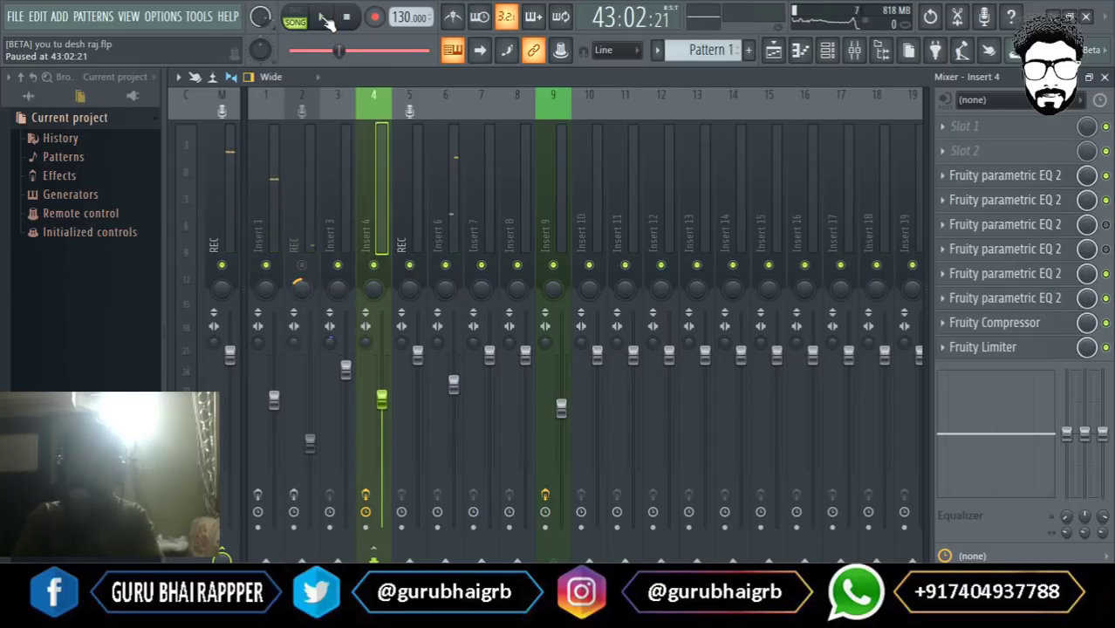
{"action": "left_click", "coordinate": [325, 20]}
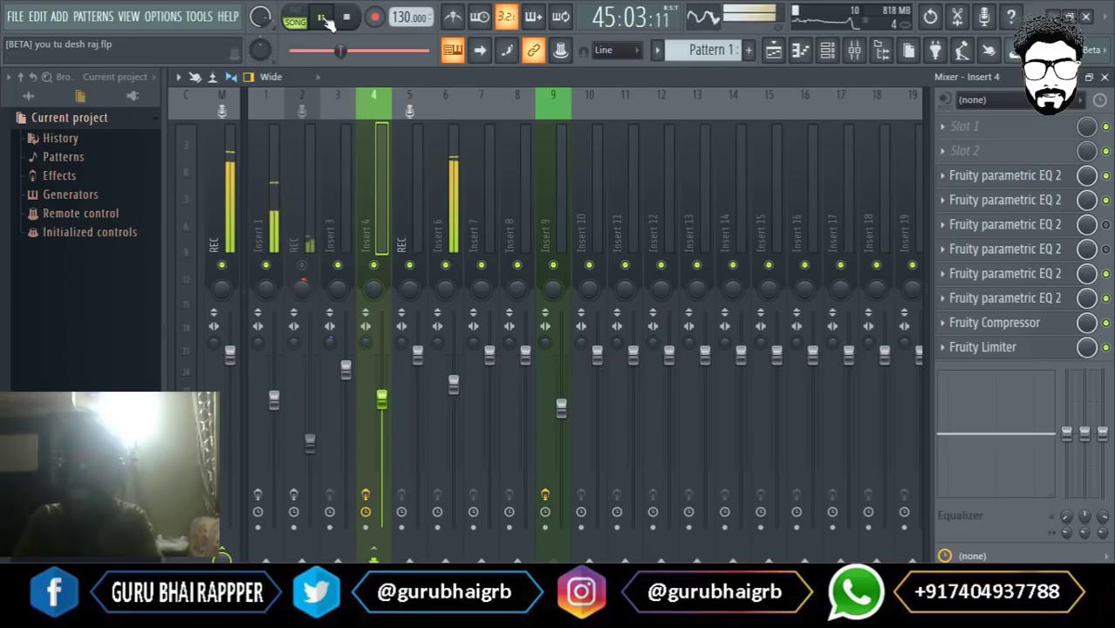
{"action": "left_click", "coordinate": [328, 19]}
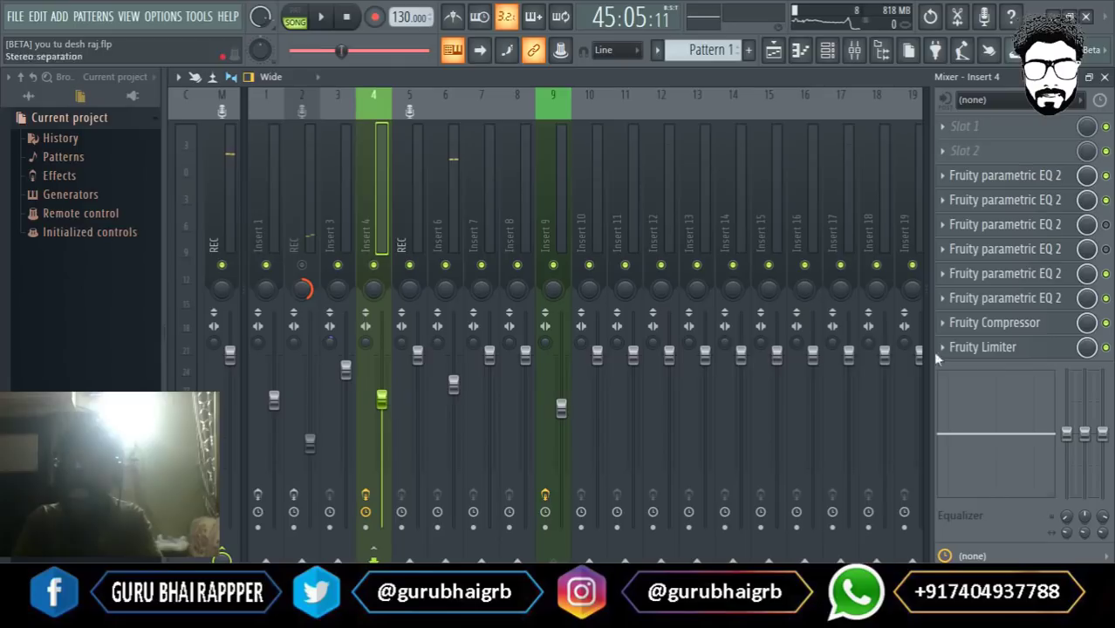
View Insert 4's Fruity Limiter during playback, then return to the mixer and replay the song from about bar 24.
{"action": "left_click", "coordinate": [987, 349]}
{"action": "left_click", "coordinate": [319, 19]}
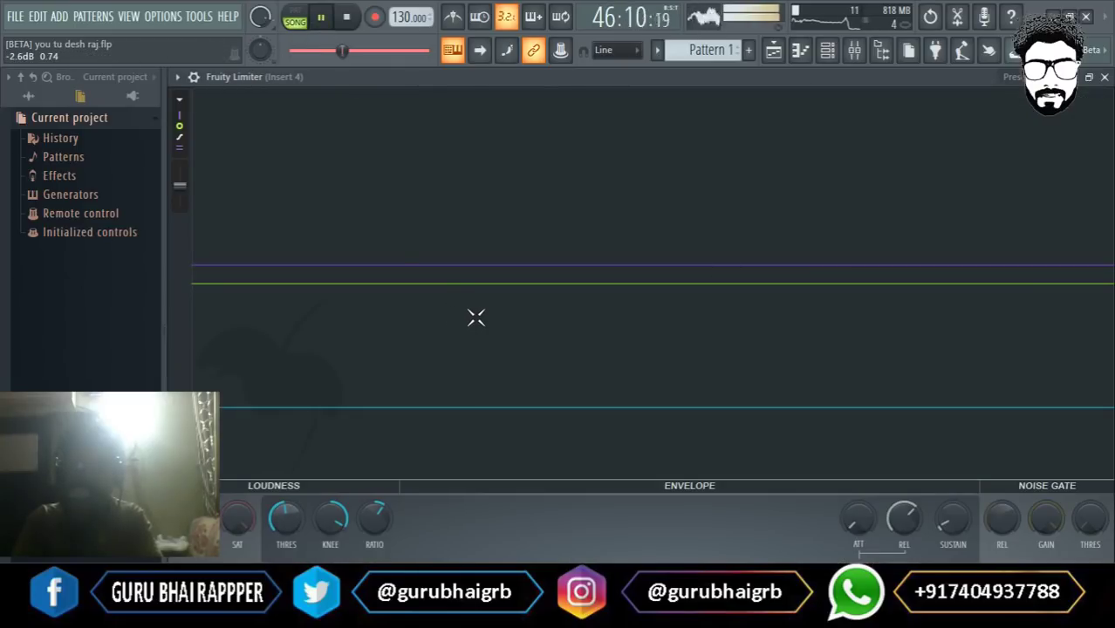
{"action": "left_click", "coordinate": [1105, 77]}
{"action": "left_click_drag", "start_coordinate": [342, 52], "coordinate": [318, 52]}
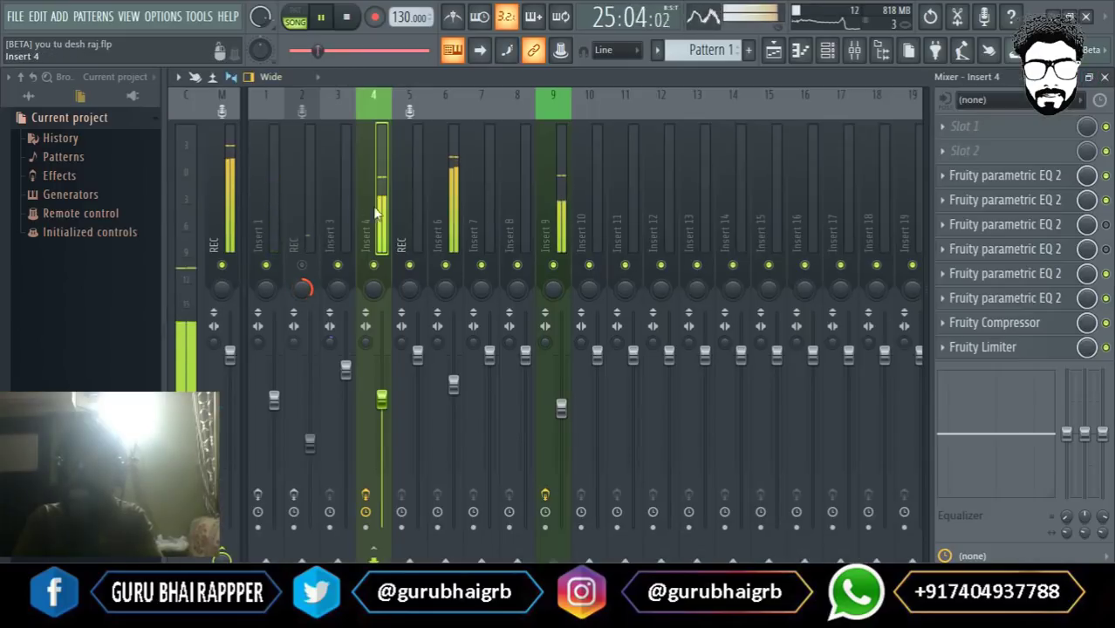
{"action": "left_click", "coordinate": [320, 16]}
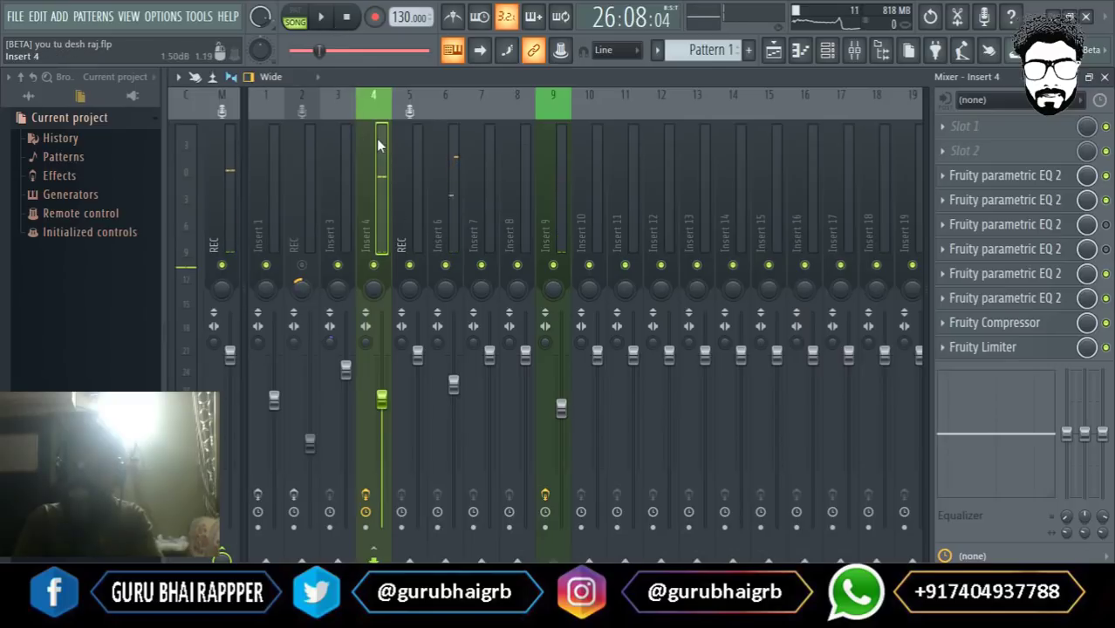
{"action": "key", "text": "space"}
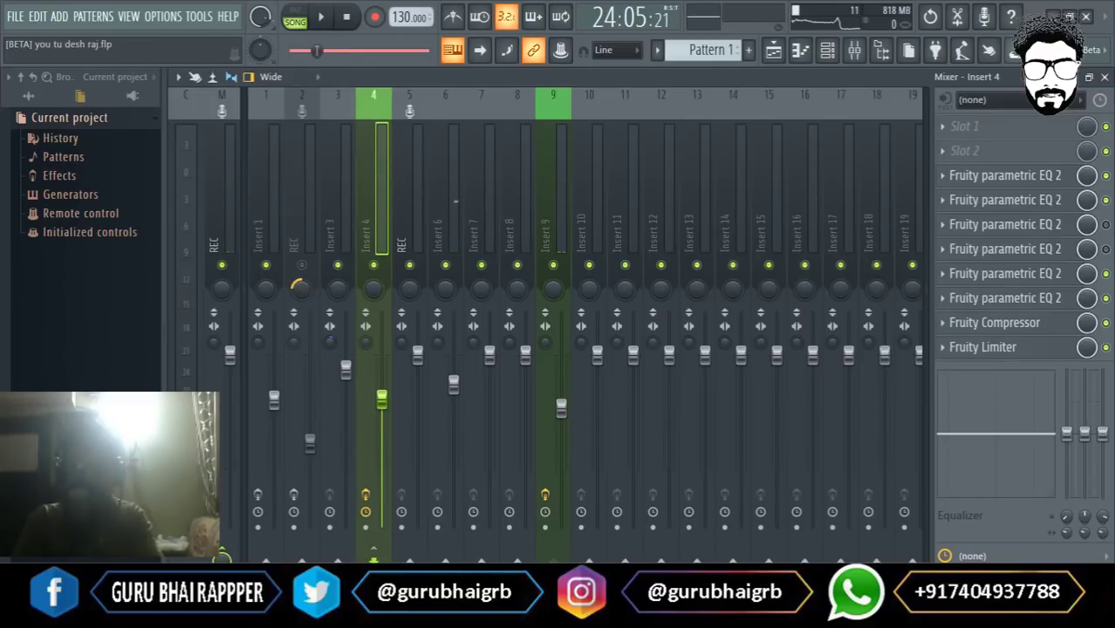
Select bars 21 to 30 on the playlist timeline and play that range while watching the mixer levels.
{"action": "left_click", "coordinate": [1105, 77]}
{"action": "left_click_drag", "start_coordinate": [733, 111], "coordinate": [538, 131]}
{"action": "left_click_drag", "start_coordinate": [442, 115], "coordinate": [495, 132]}
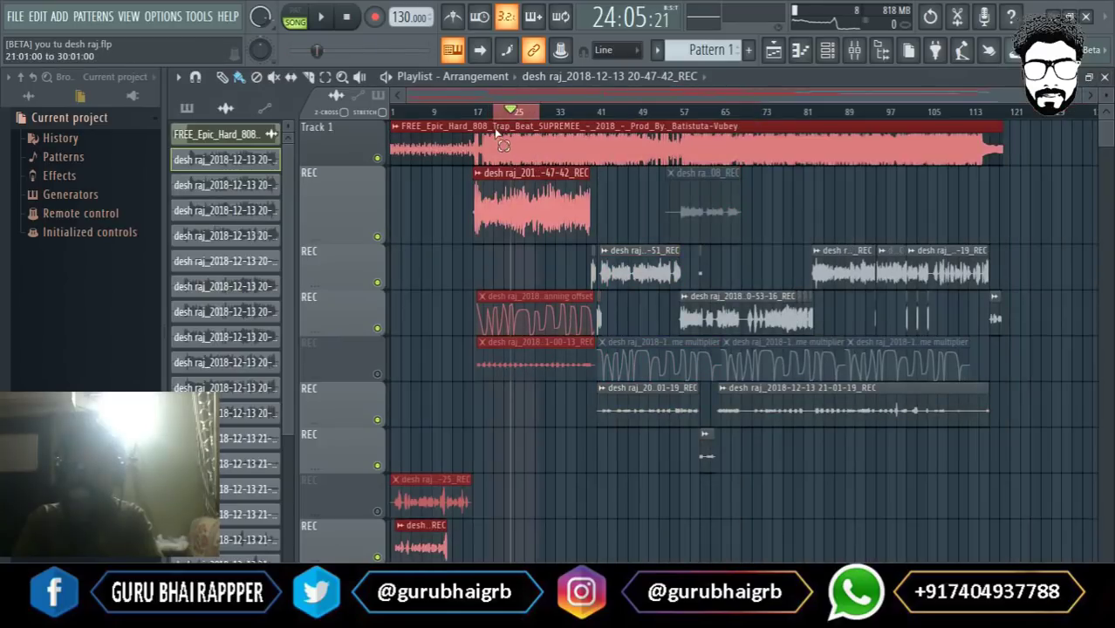
{"action": "key", "text": "space"}
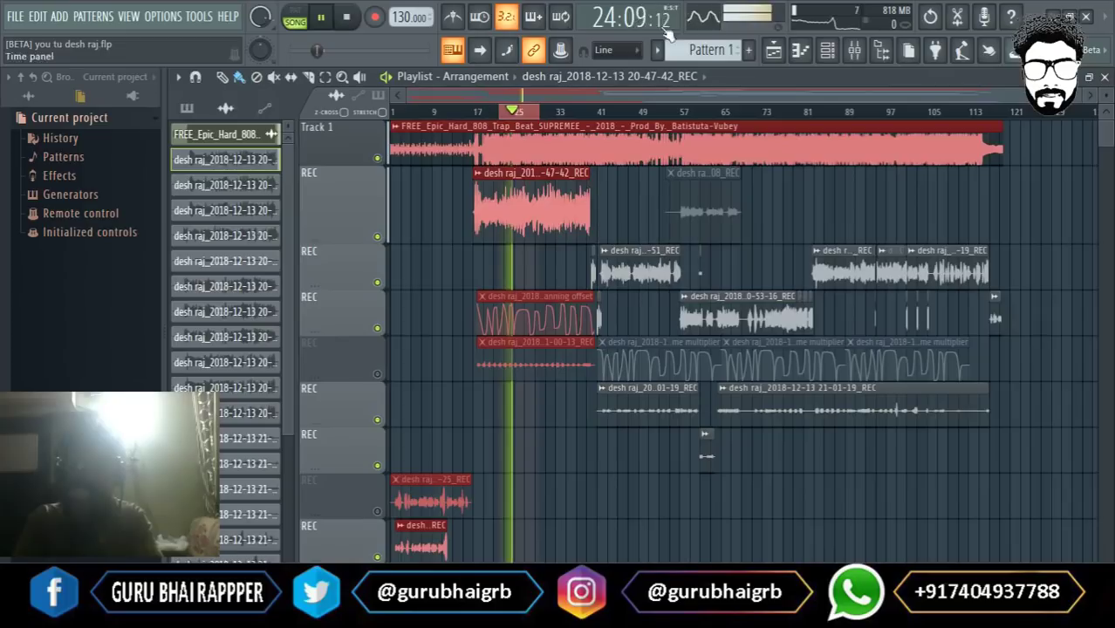
{"action": "left_click", "coordinate": [857, 51]}
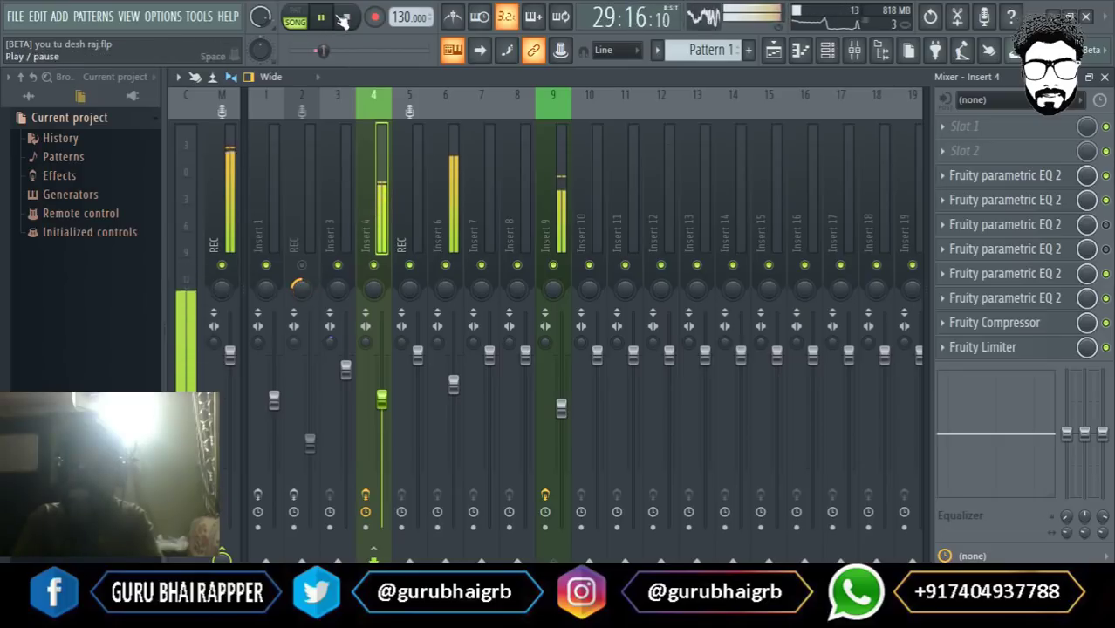
{"action": "left_click", "coordinate": [323, 17]}
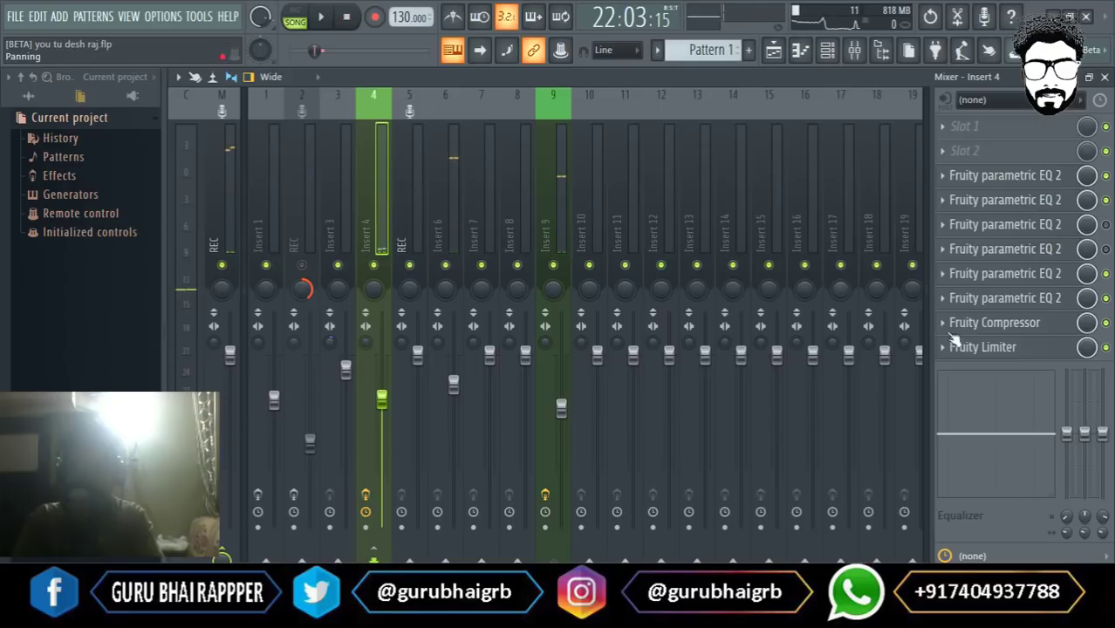
Lower the loudness threshold slightly and set the gain to 3.2 dB in Insert 4's Fruity Limiter during playback.
{"action": "left_click", "coordinate": [1037, 348]}
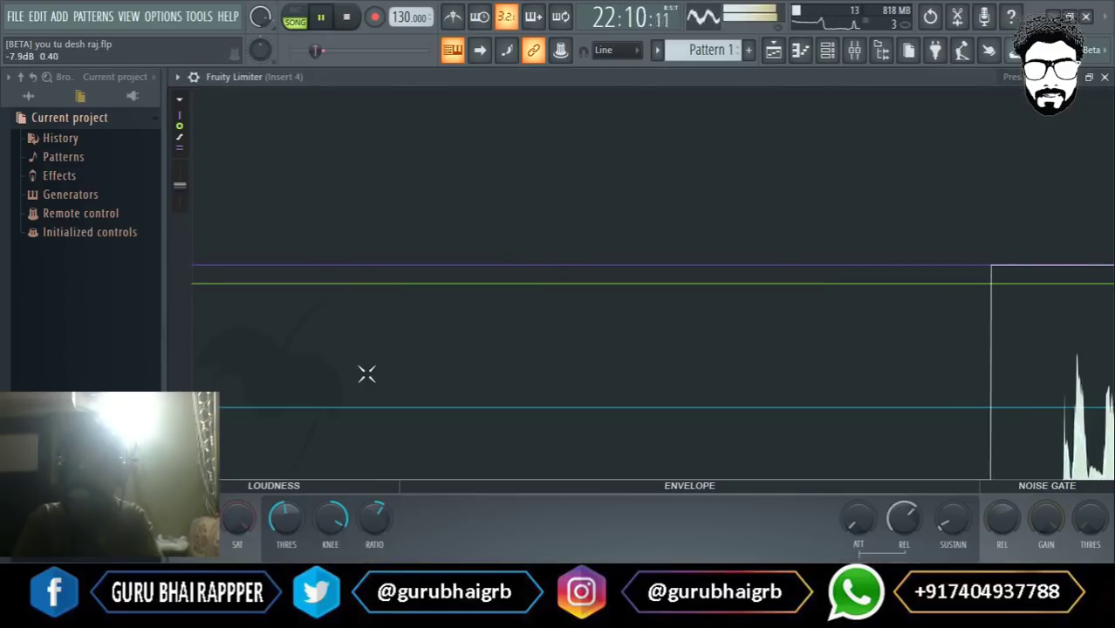
{"action": "left_click_drag", "start_coordinate": [280, 519], "coordinate": [281, 528]}
{"action": "left_click_drag", "start_coordinate": [194, 521], "coordinate": [194, 510]}
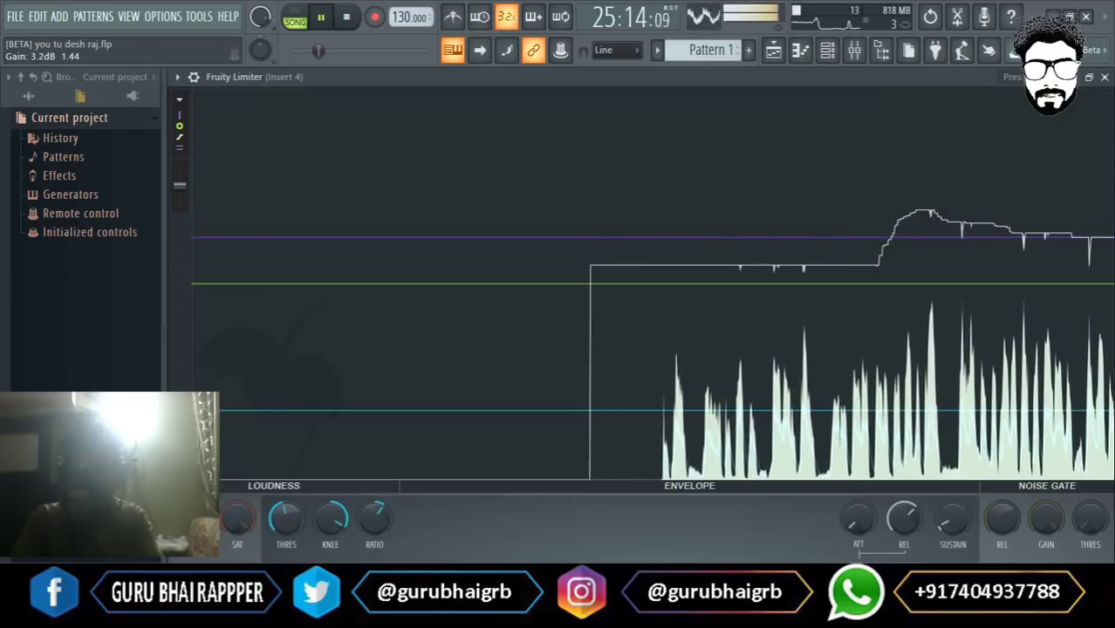
{"action": "left_click", "coordinate": [322, 17]}
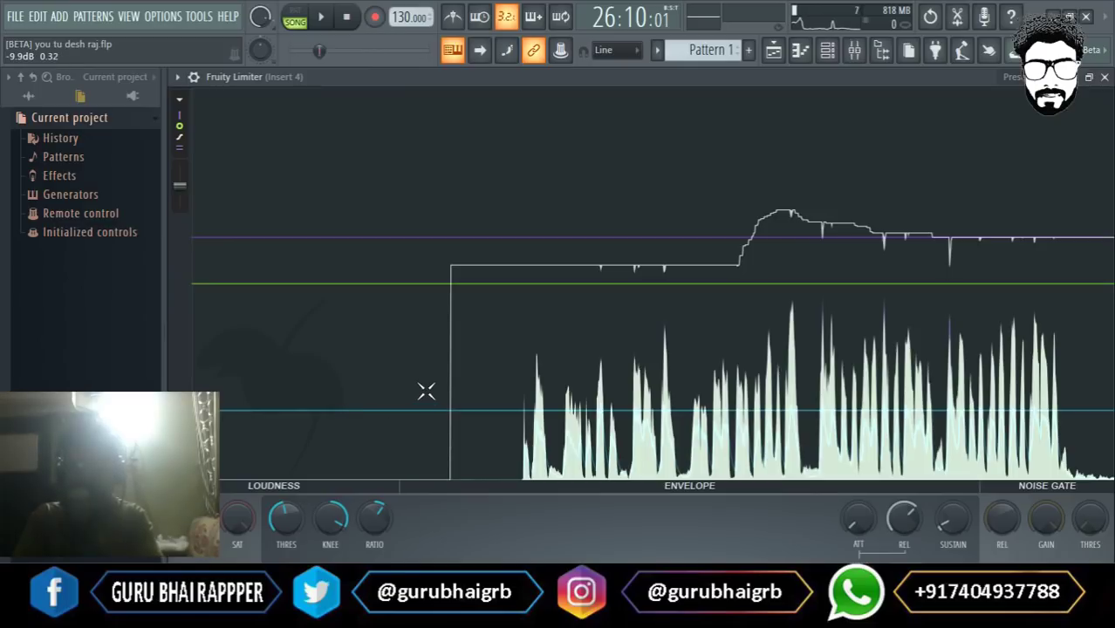
{"action": "left_click", "coordinate": [1104, 77]}
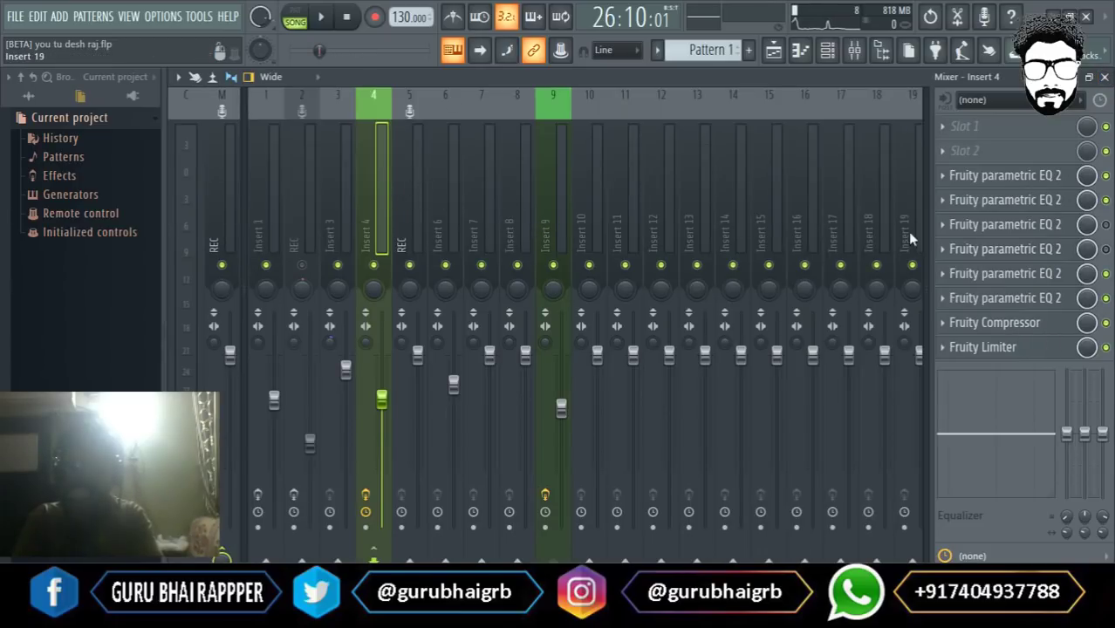
Select mixer track Insert 9 to view its reverb and delay effects.
{"action": "left_click", "coordinate": [561, 195]}
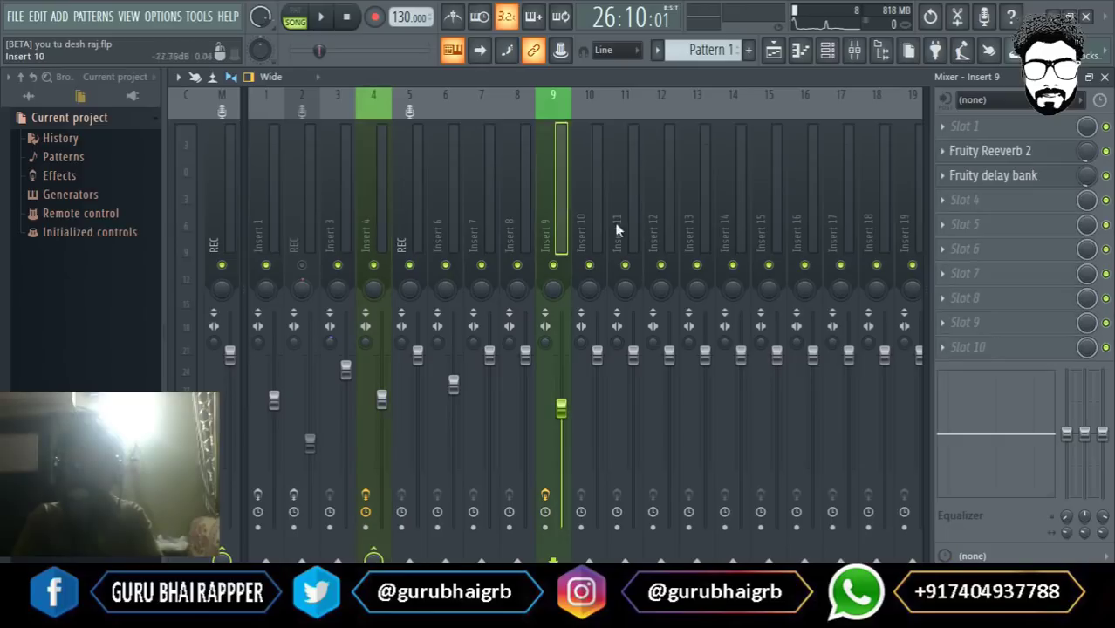